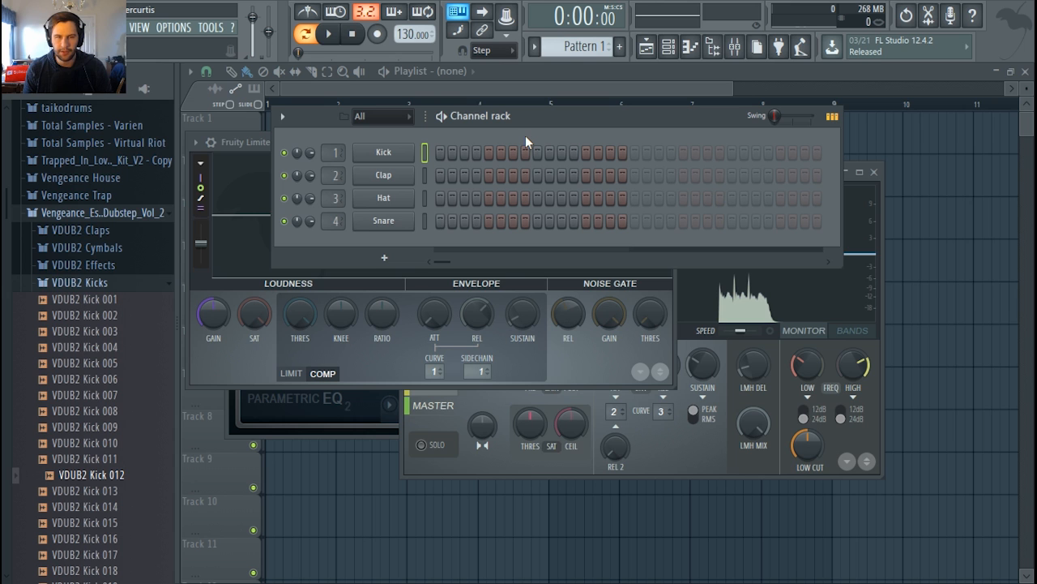
# Clear the open plugin windows and add a Fruity Granulizer channel to the channel rack.
pyautogui.moveTo(731, 93); pyautogui.dragTo(764, 94)
pyautogui.click(672, 47)
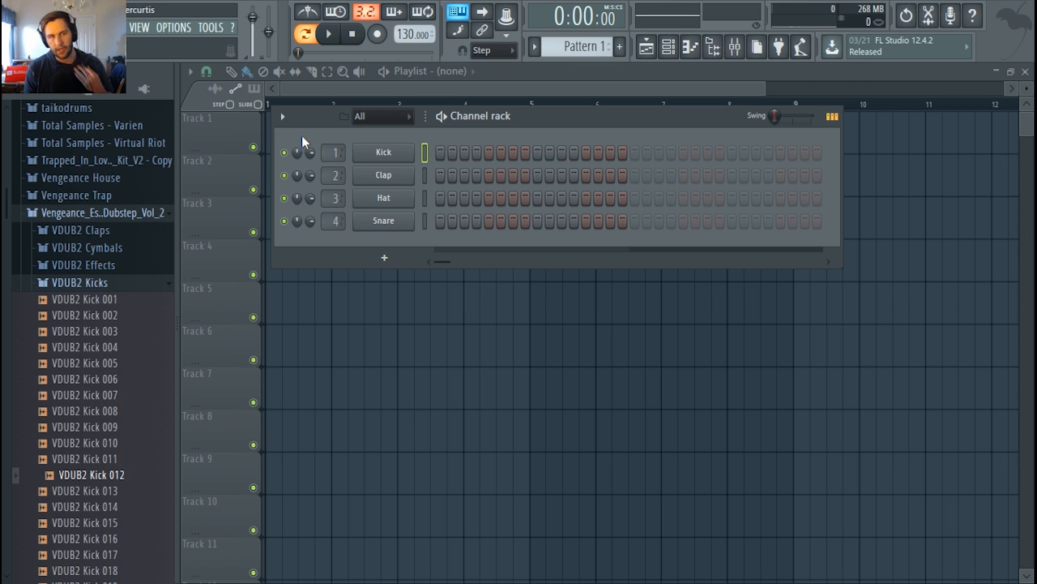
pyautogui.click(67, 28)
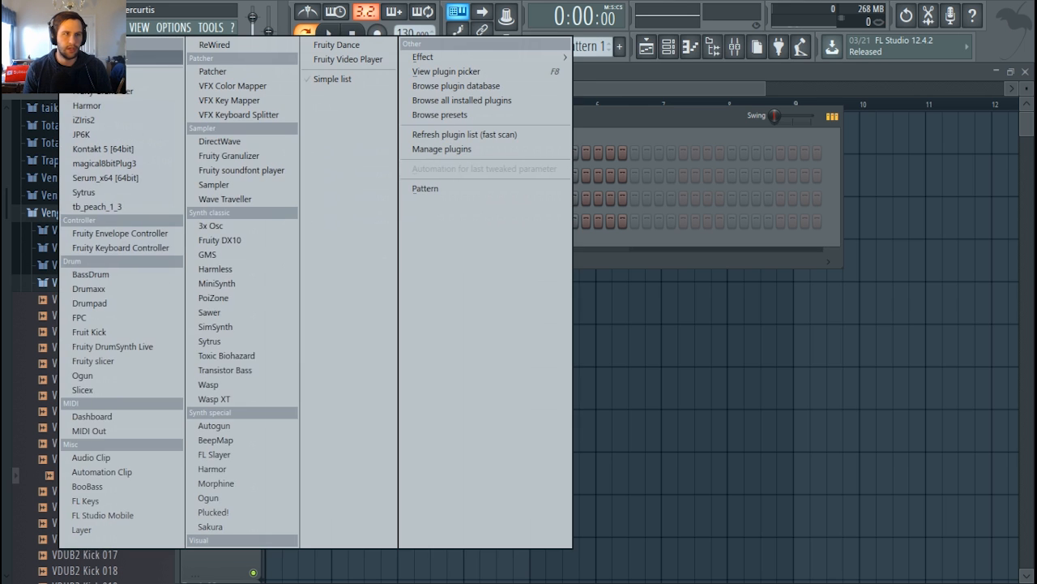
pyautogui.click(230, 157)
pyautogui.moveTo(402, 186); pyautogui.dragTo(552, 106)
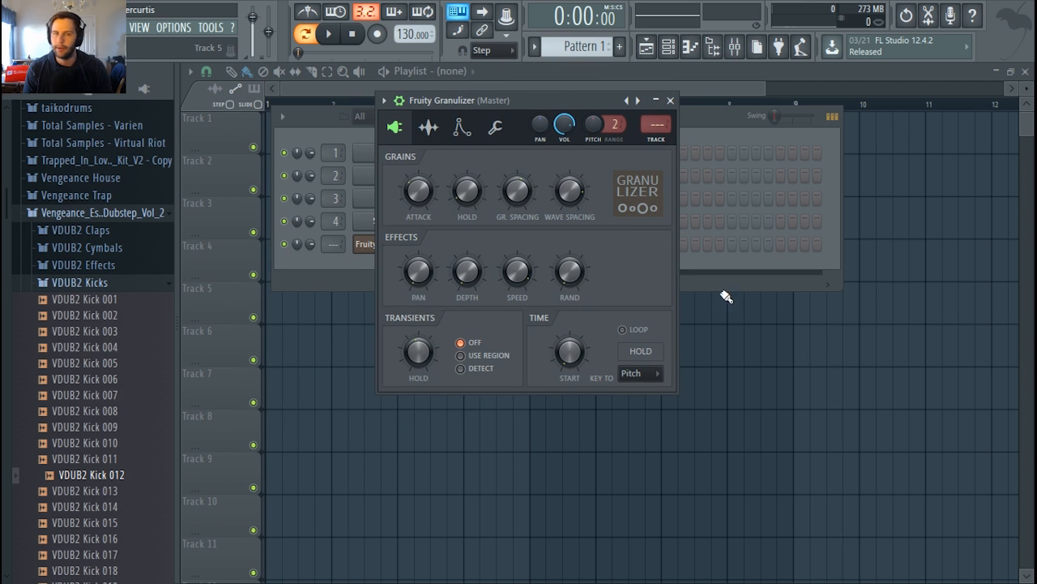
# Look through the Granulizer's sample, envelope and miscellaneous settings and return to its grain controls.
pyautogui.click(456, 127)
pyautogui.click(427, 128)
pyautogui.click(395, 128)
pyautogui.click(496, 128)
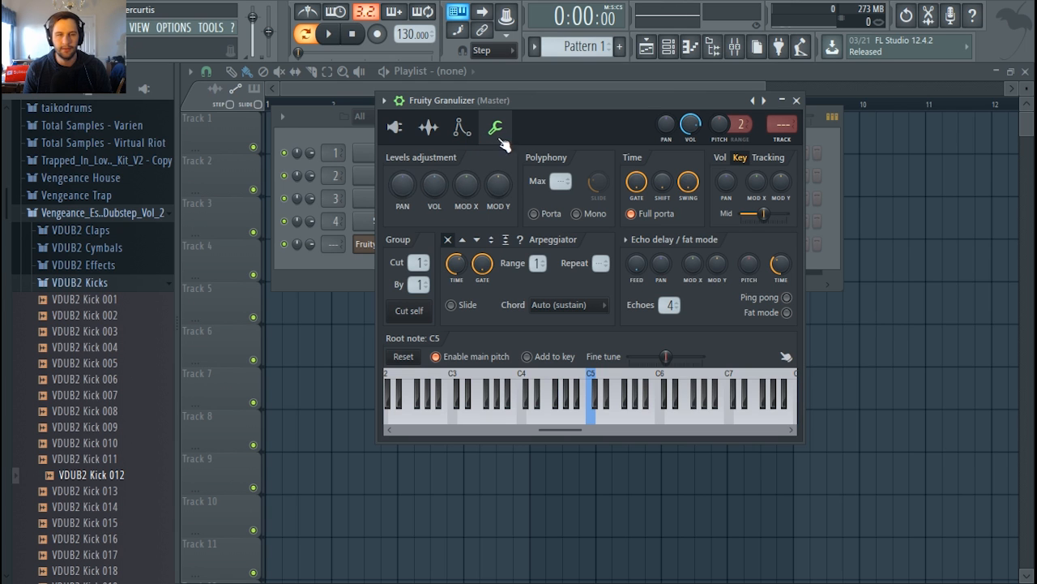
pyautogui.click(462, 128)
pyautogui.click(426, 129)
pyautogui.click(396, 128)
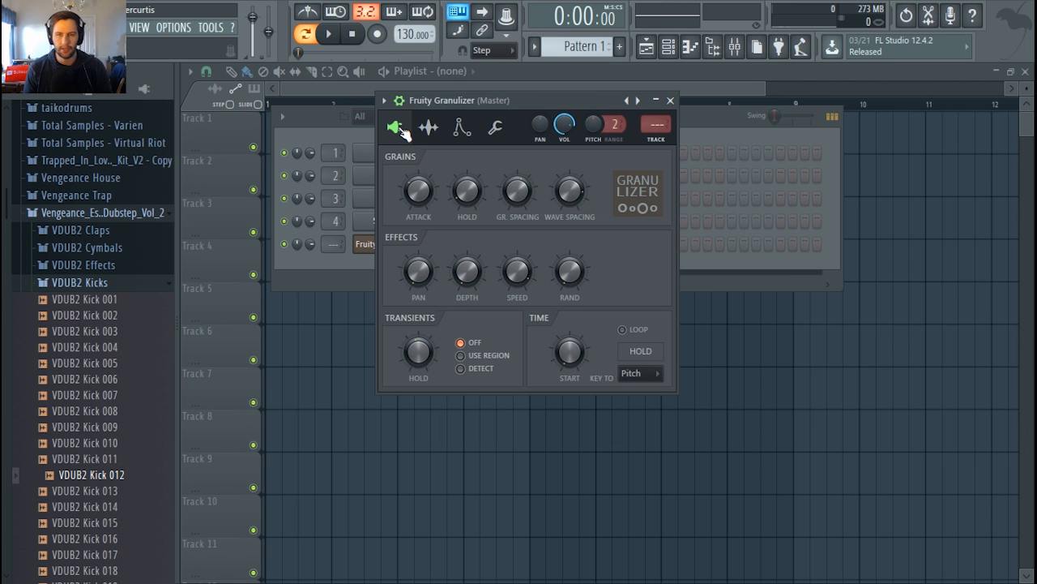
pyautogui.click(429, 129)
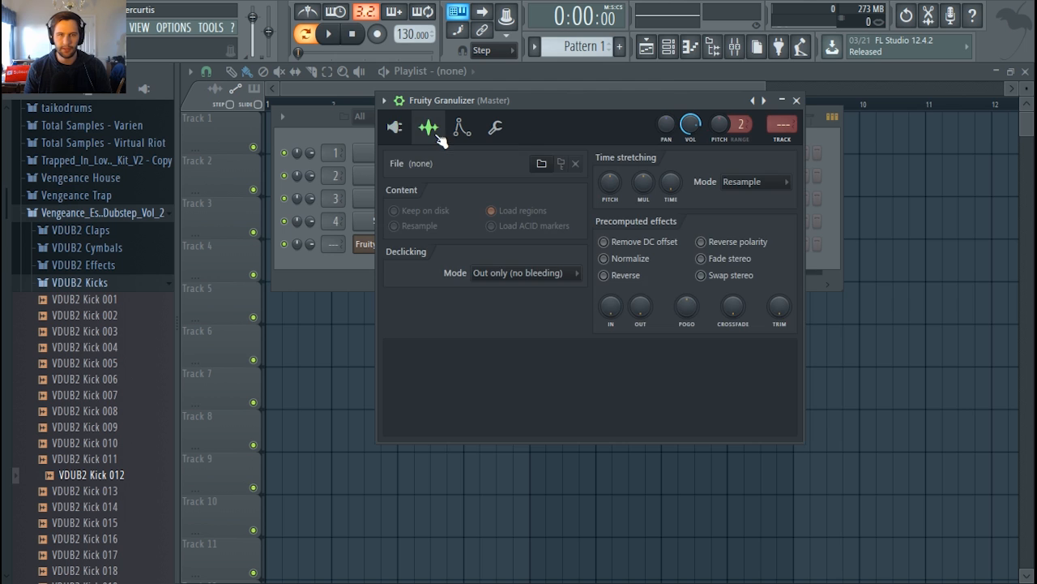
pyautogui.click(396, 128)
# Load Edison into the first effect slot of mixer Insert 8.
pyautogui.click(313, 124)
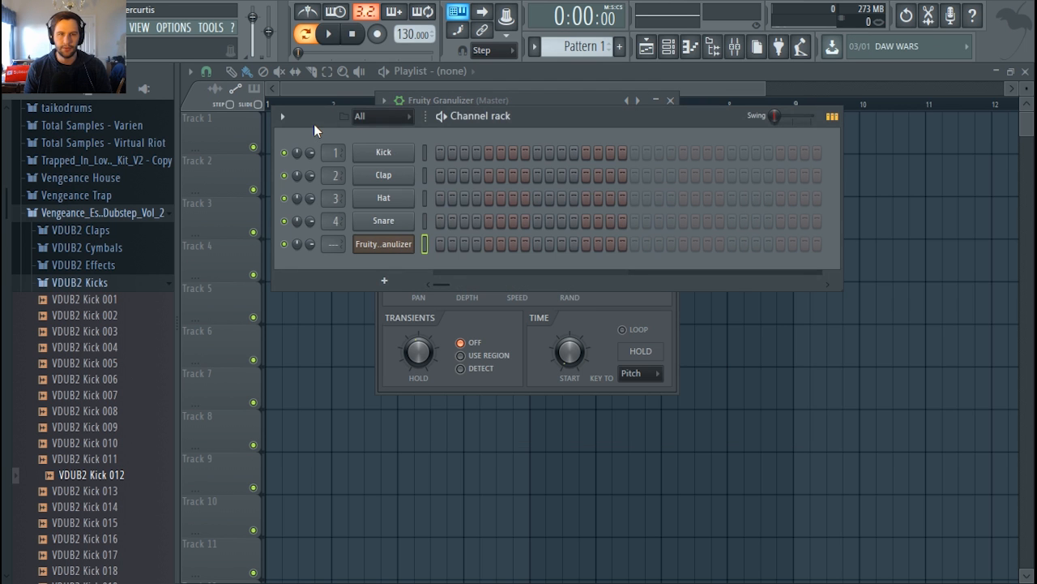
pyautogui.click(735, 47)
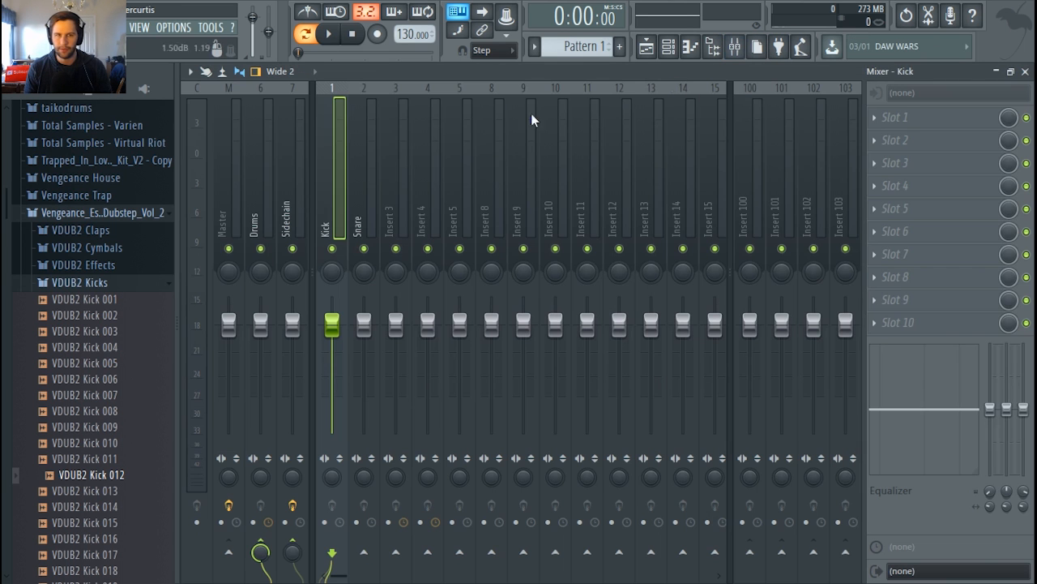
pyautogui.click(401, 207)
pyautogui.click(483, 213)
pyautogui.click(980, 122)
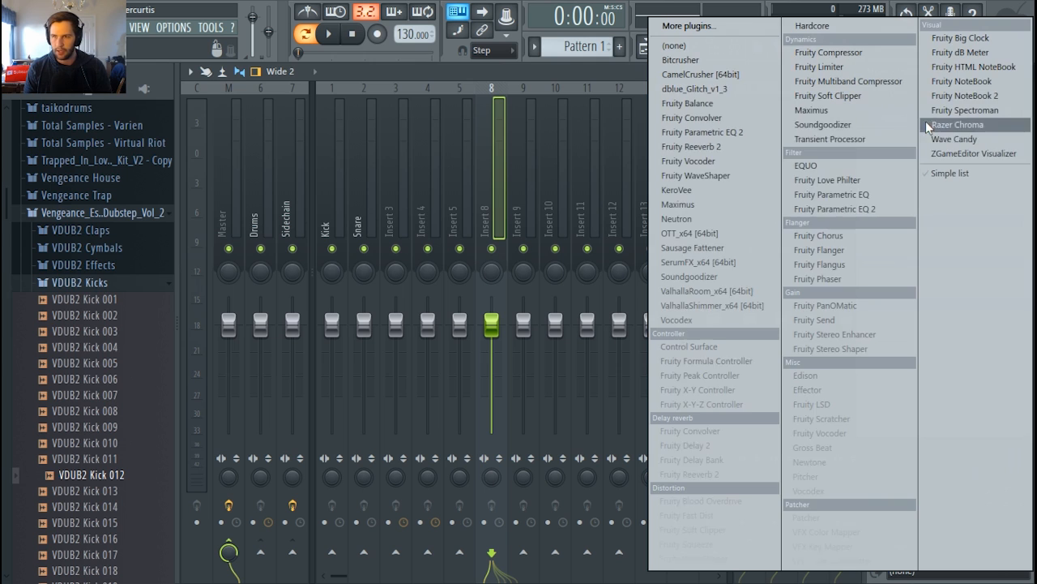
pyautogui.click(849, 375)
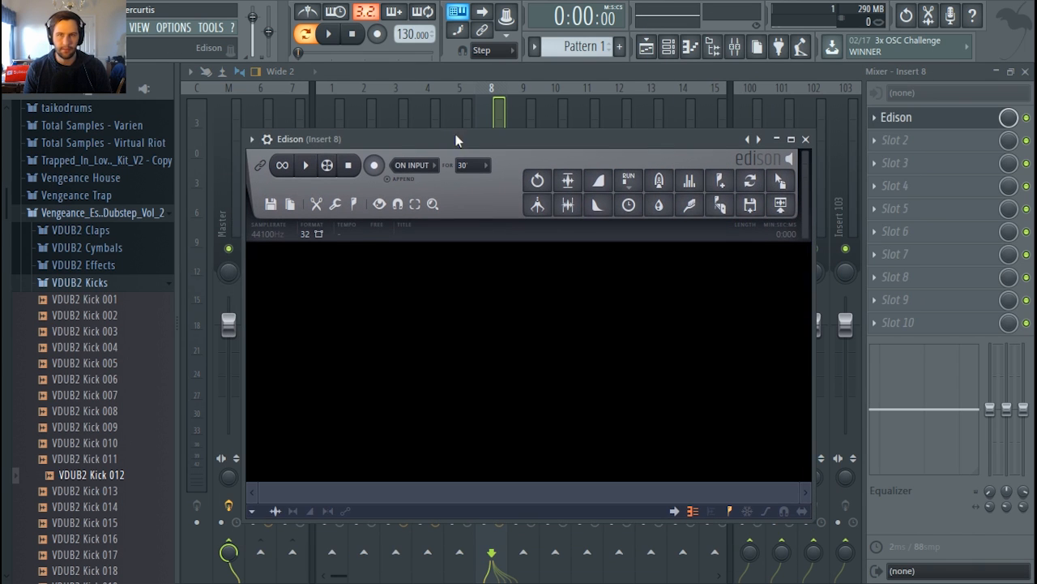
# Record a short note of the Default synth into Edison and inspect the recording.
pyautogui.click(377, 167)
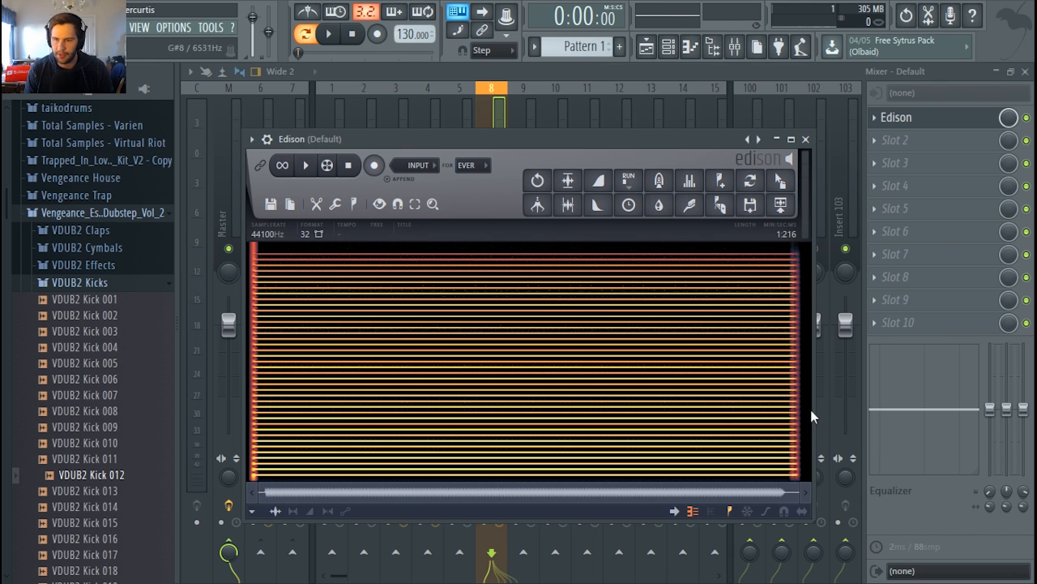
pyautogui.scroll(3, 299, 429)
pyautogui.moveTo(350, 490); pyautogui.dragTo(287, 495)
pyautogui.scroll(-4, 370, 422)
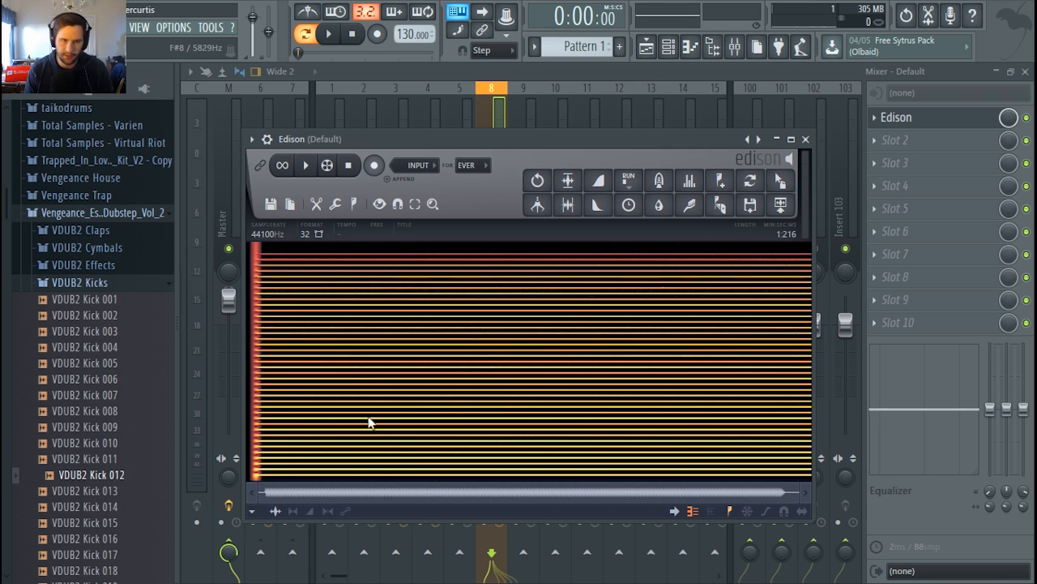
# Load Edison's recording into the Fruity Granulizer channel and show its sample settings.
pyautogui.click(668, 47)
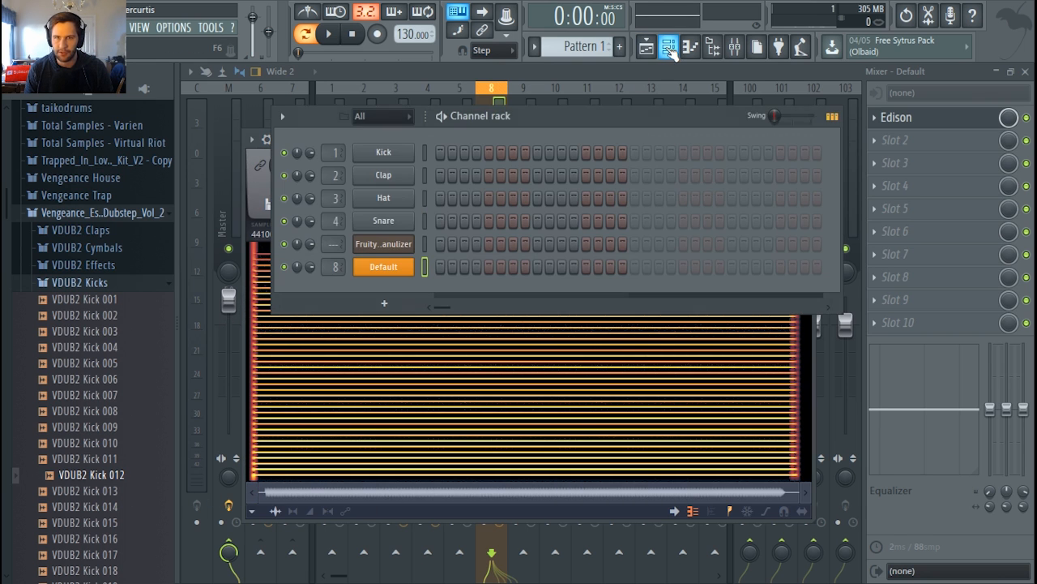
pyautogui.moveTo(537, 116); pyautogui.dragTo(545, 236)
pyautogui.moveTo(743, 205); pyautogui.dragTo(397, 374)
pyautogui.click(393, 364)
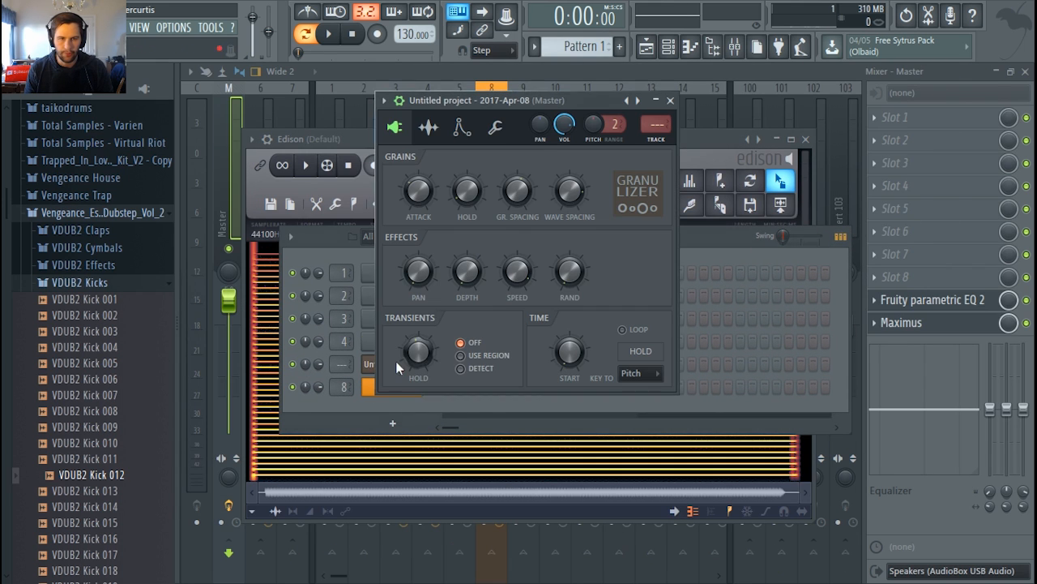
pyautogui.click(441, 133)
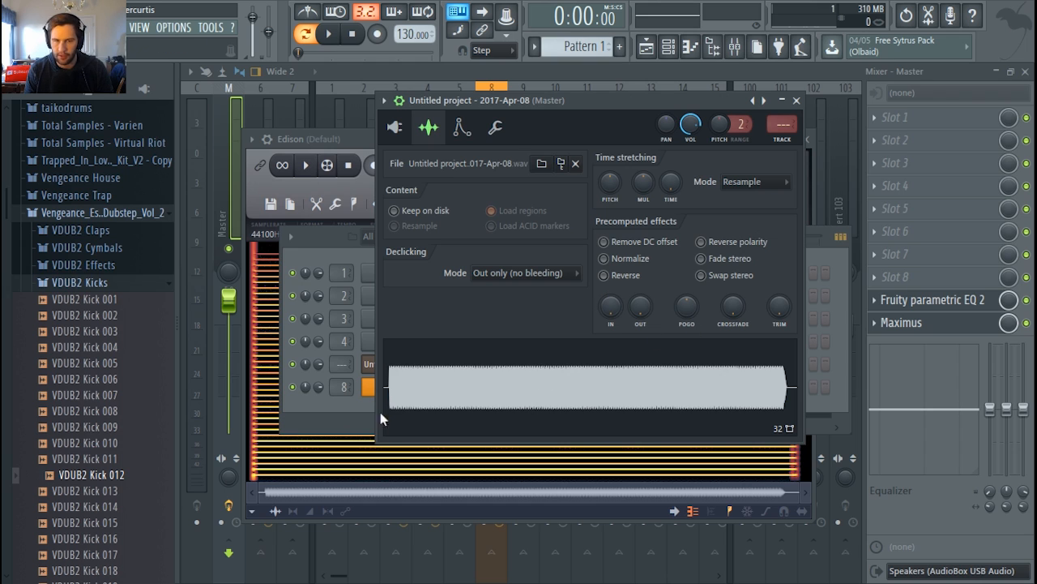
# Raise the Trim amount to cut the silence around the Granulizer's sample, and preview it.
pyautogui.moveTo(779, 306); pyautogui.dragTo(779, 271)
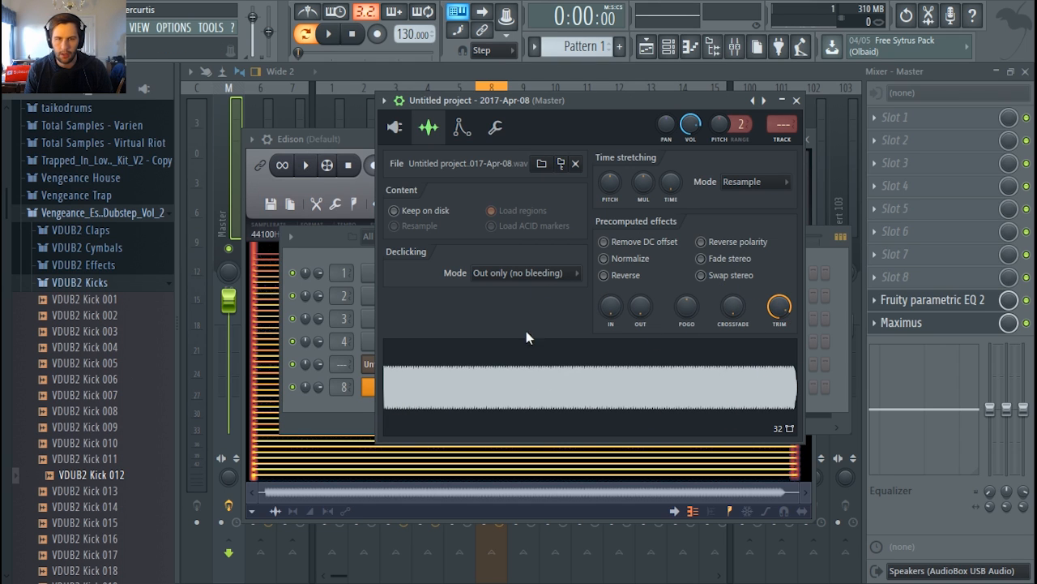
pyautogui.click(537, 356)
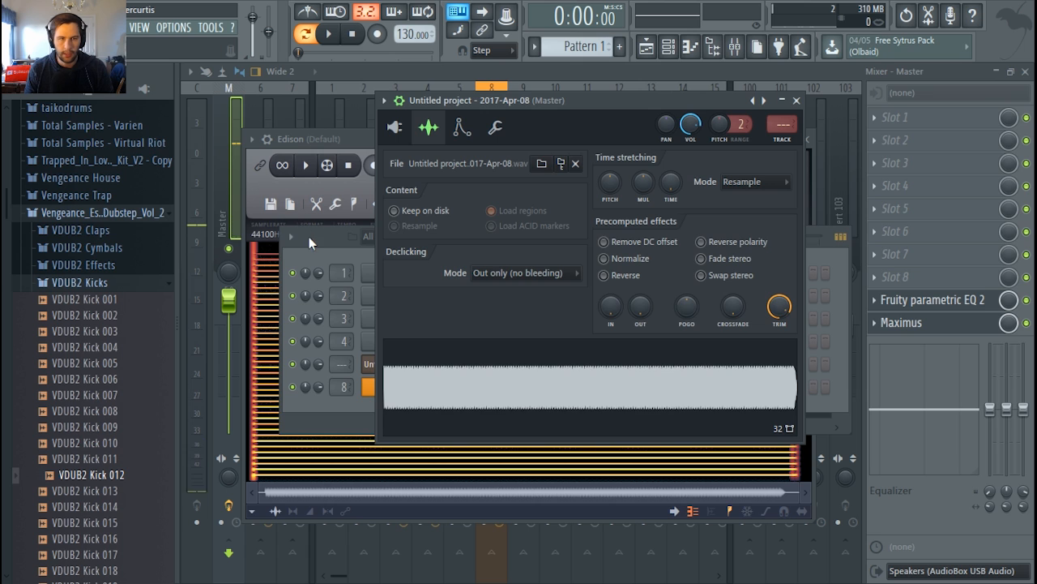
pyautogui.moveTo(309, 236); pyautogui.dragTo(298, 223)
pyautogui.click(566, 100)
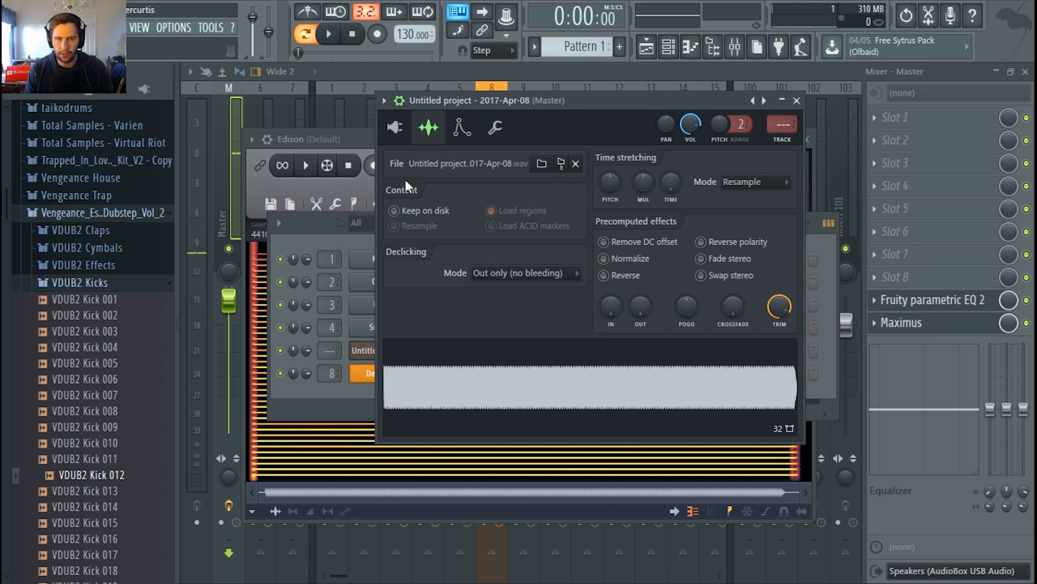
# Adjust the Granulizer's grain spacing and route its channel to mixer track 8.
pyautogui.click(395, 128)
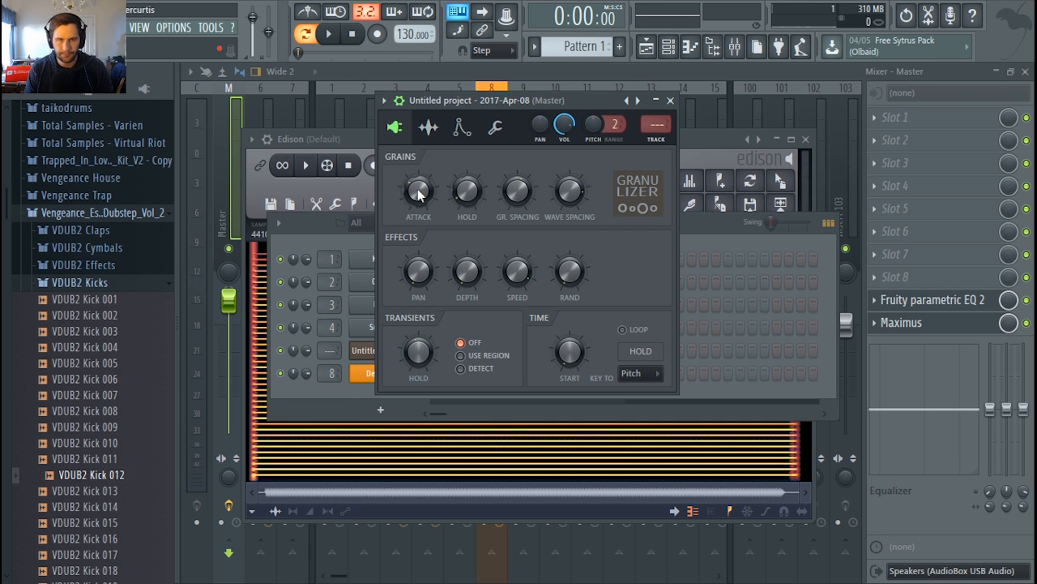
pyautogui.moveTo(517, 191); pyautogui.dragTo(517, 231)
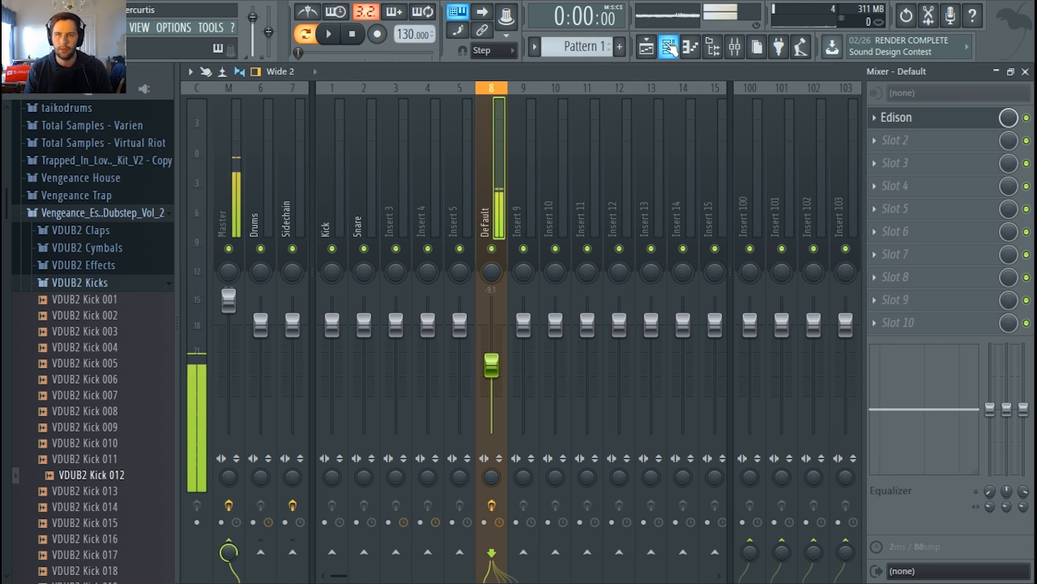
pyautogui.press('F6')
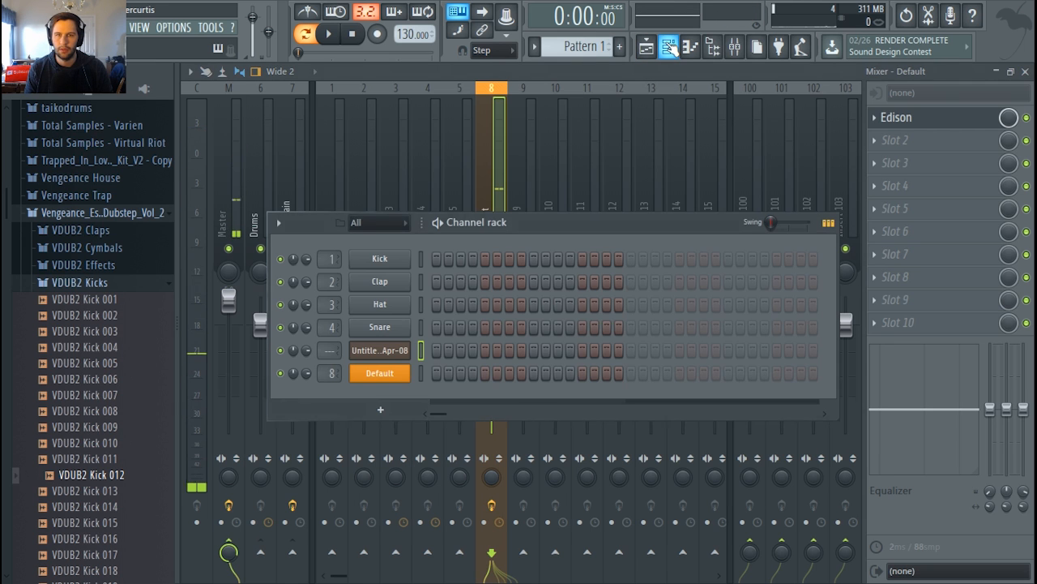
pyautogui.click(380, 349)
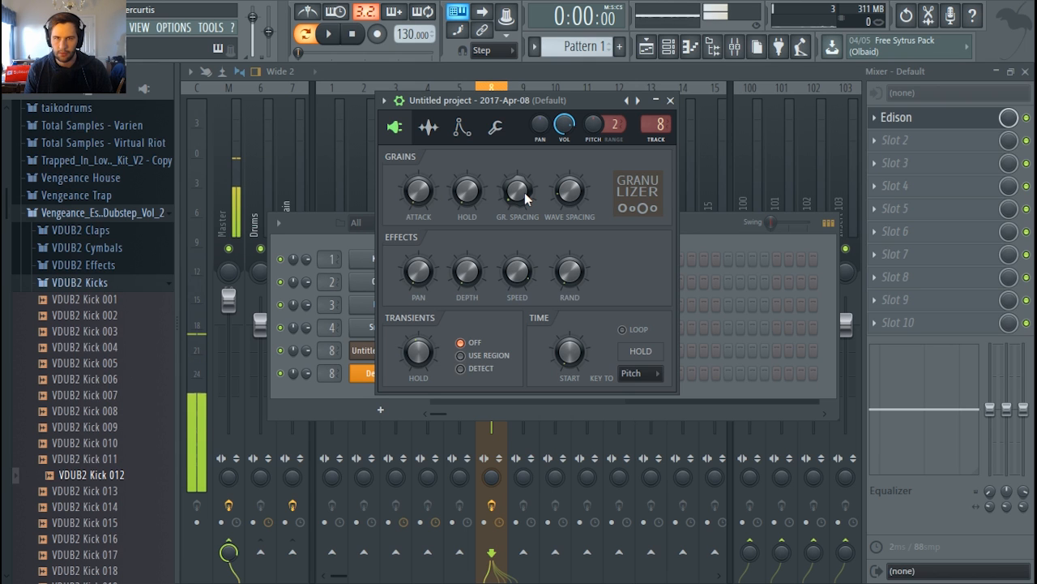
# Lower the sample's time-stretching pitch with the mode on Auto, and audition a note.
pyautogui.click(460, 130)
pyautogui.click(428, 127)
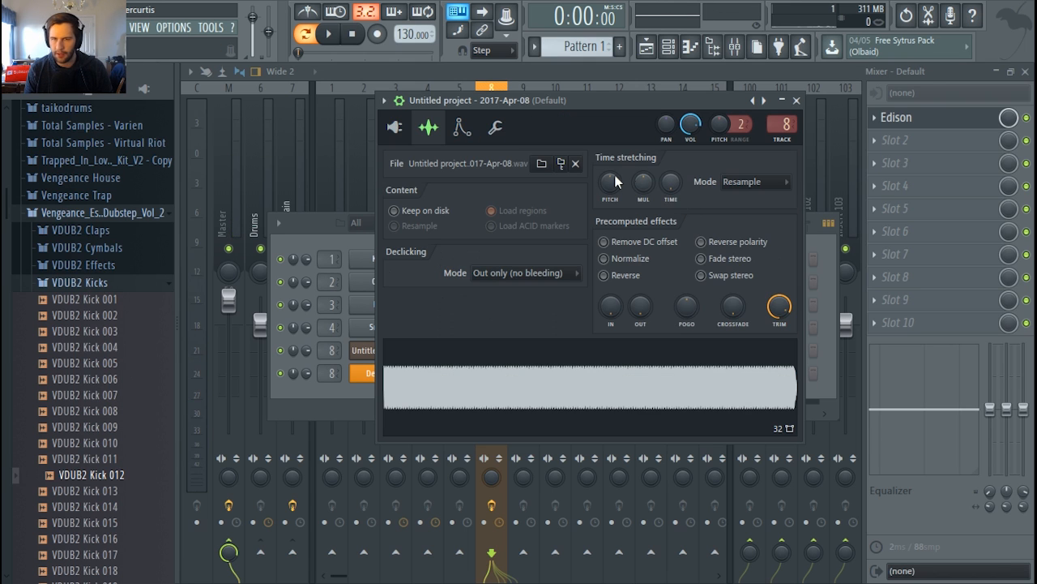
pyautogui.moveTo(610, 182); pyautogui.dragTo(611, 202)
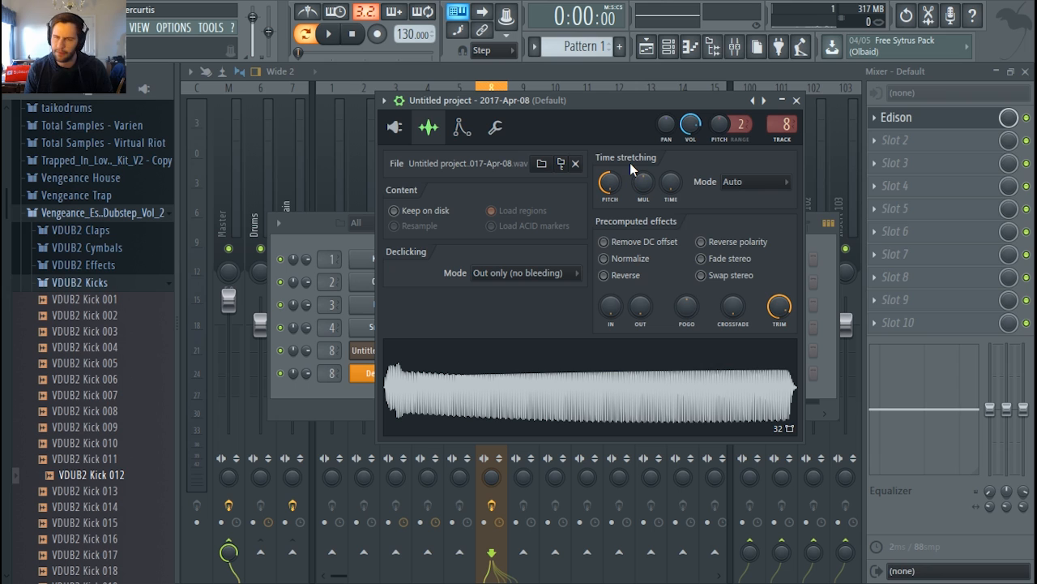
pyautogui.press('z')
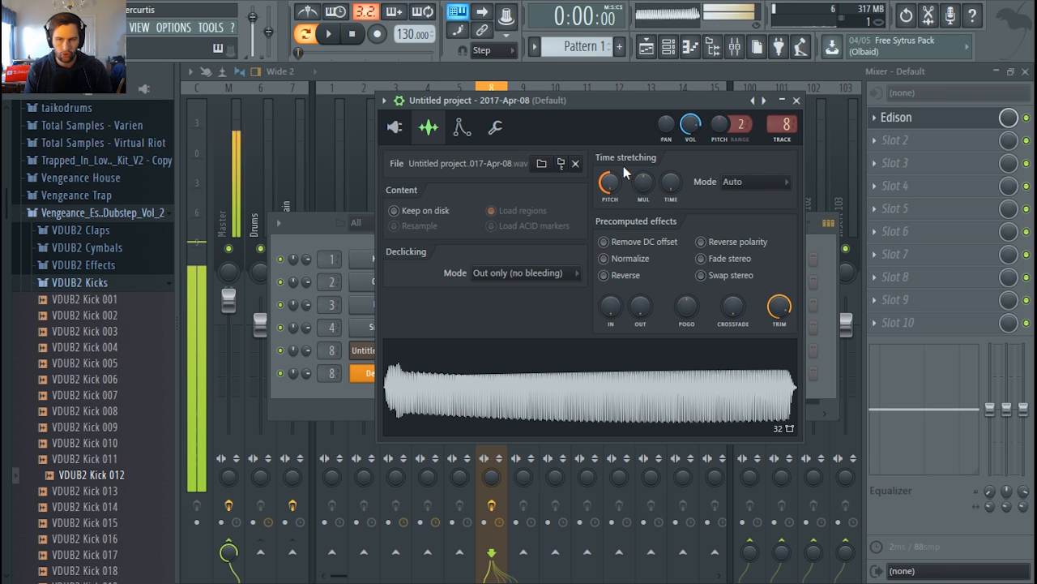
pyautogui.moveTo(686, 306)
pyautogui.mouseDown()
pyautogui.moveTo(686, 326)
pyautogui.moveTo(689, 314)
pyautogui.mouseUp()
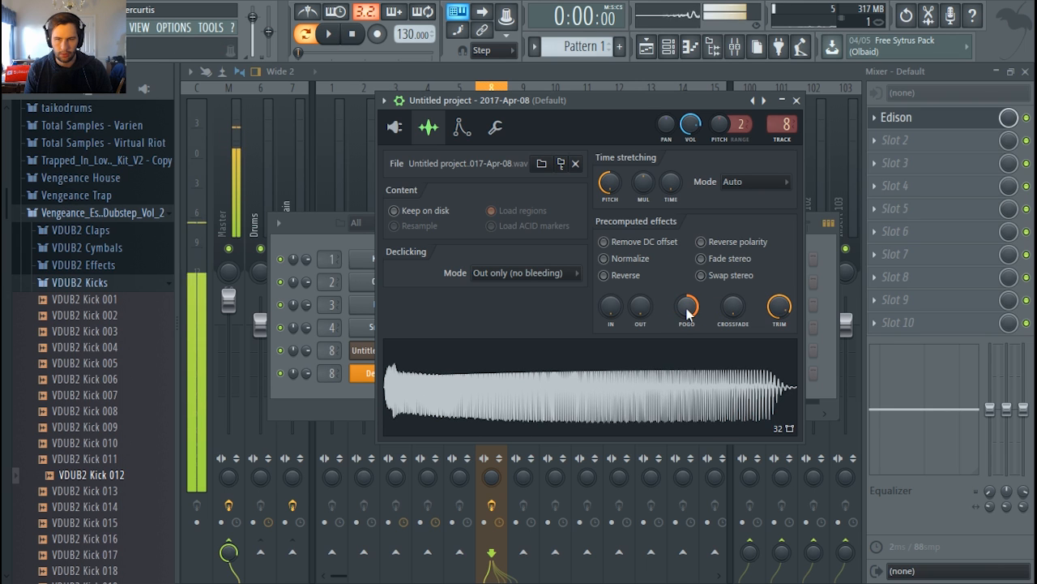
pyautogui.rightClick(688, 312)
pyautogui.click(710, 319)
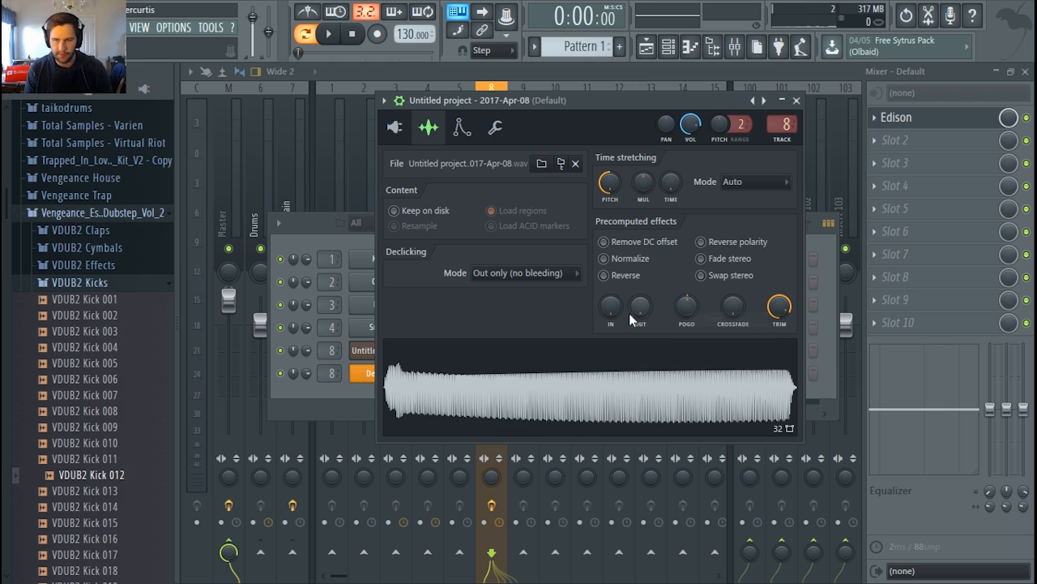
# Test the grain spacing and create automation clips for the Granulizer's Grain Spacing and Wave Spacing.
pyautogui.click(396, 127)
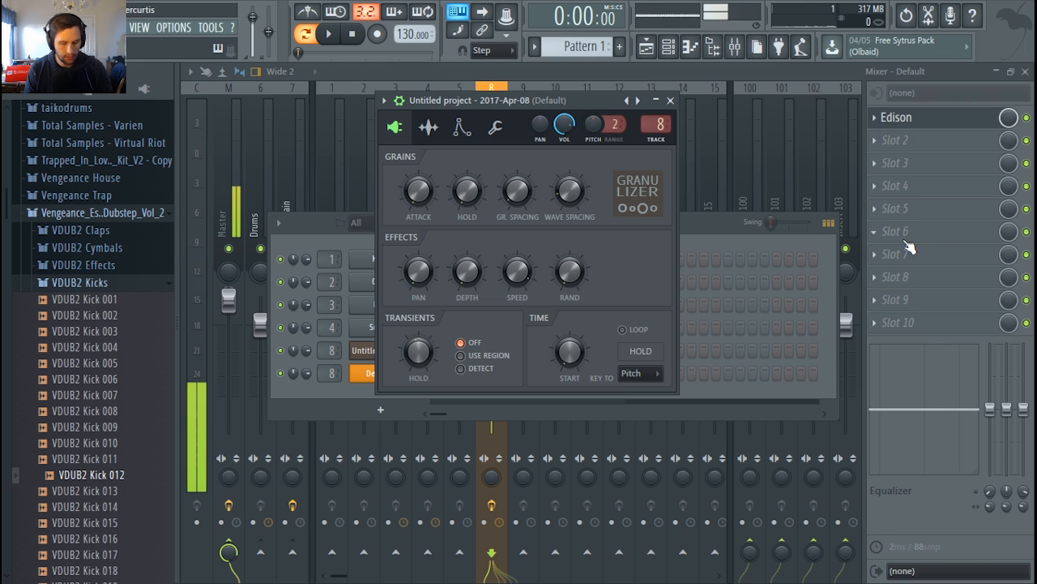
pyautogui.moveTo(527, 197); pyautogui.dragTo(582, 195)
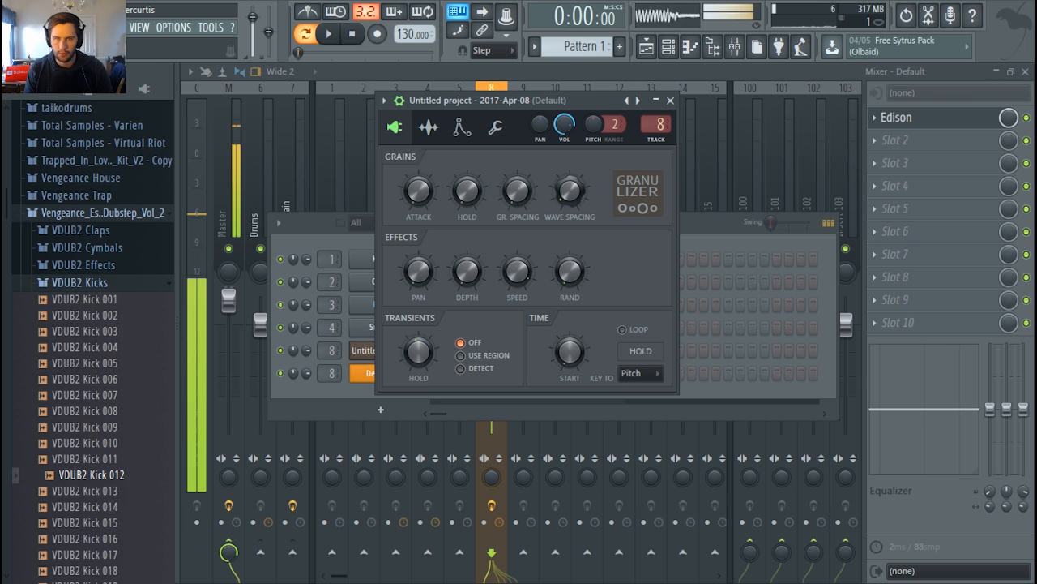
pyautogui.rightClick(516, 192)
pyautogui.click(568, 291)
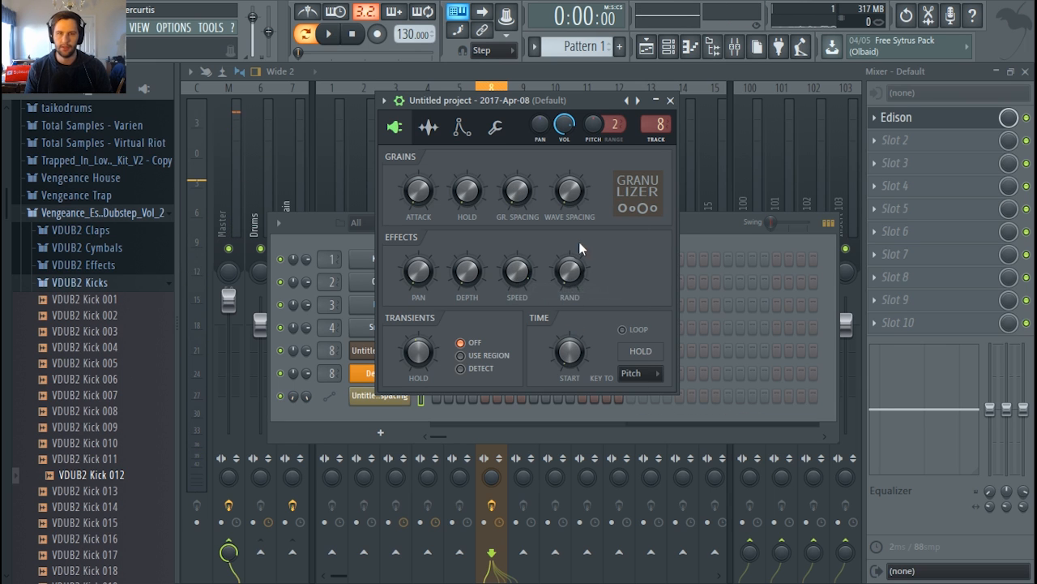
pyautogui.rightClick(569, 198)
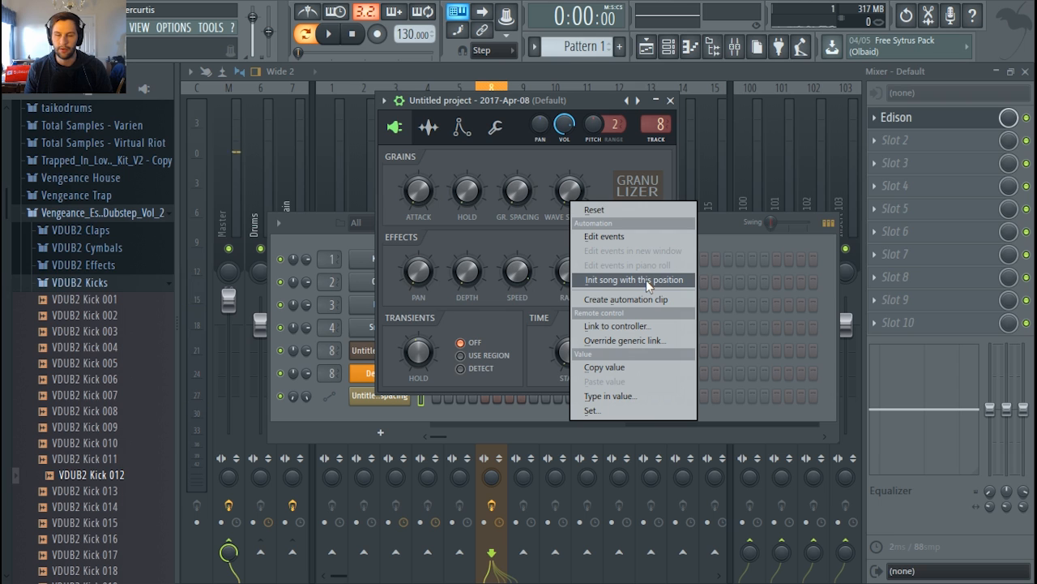
pyautogui.click(628, 299)
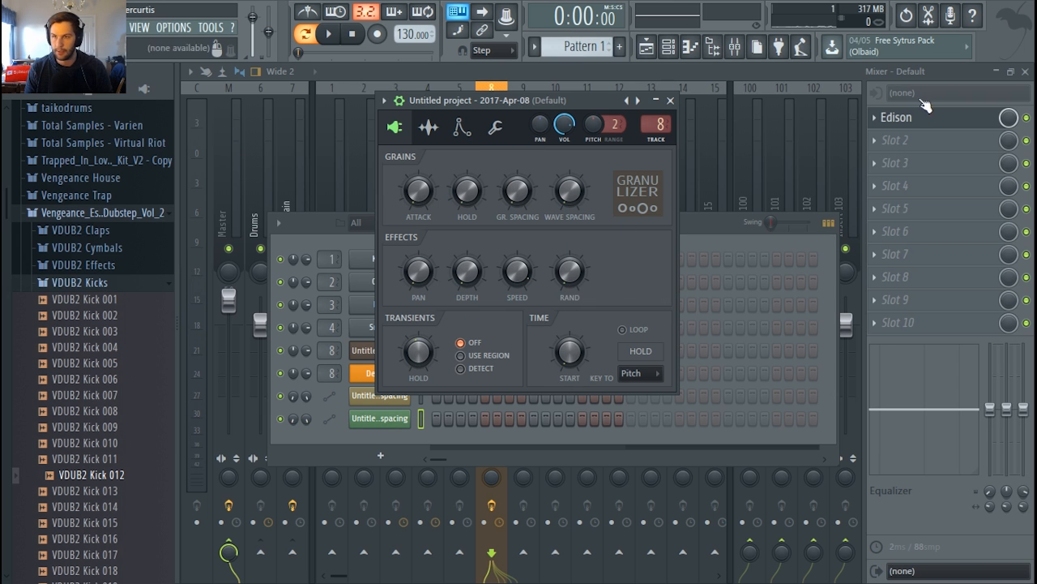
# Move both spacing automation clips down to playlist tracks 2 and 3, and make Pattern 1 the active clip.
pyautogui.click(723, 75)
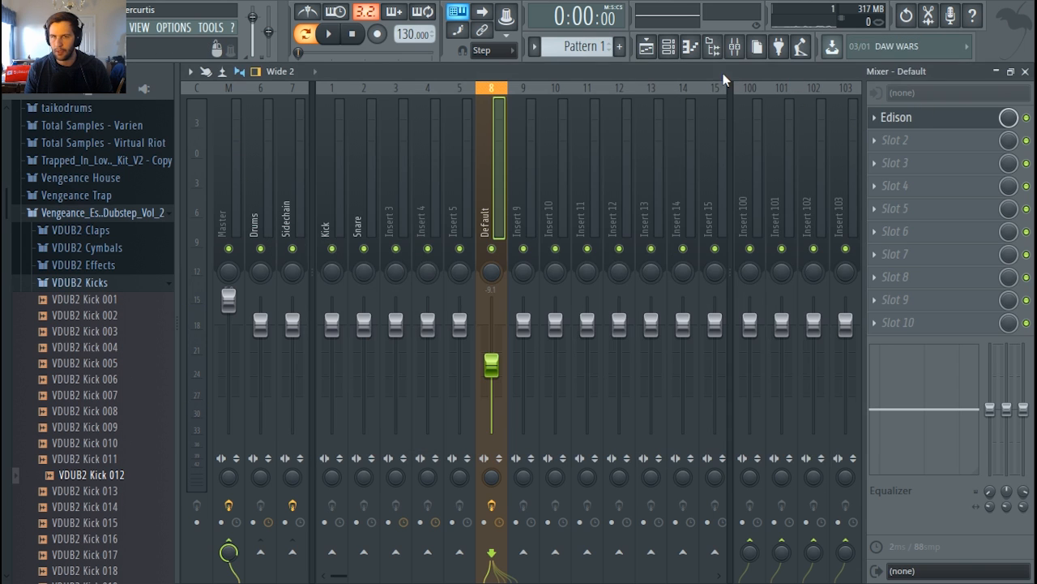
pyautogui.click(646, 49)
pyautogui.moveTo(377, 240); pyautogui.dragTo(217, 98)
pyautogui.moveTo(292, 132); pyautogui.dragTo(294, 158)
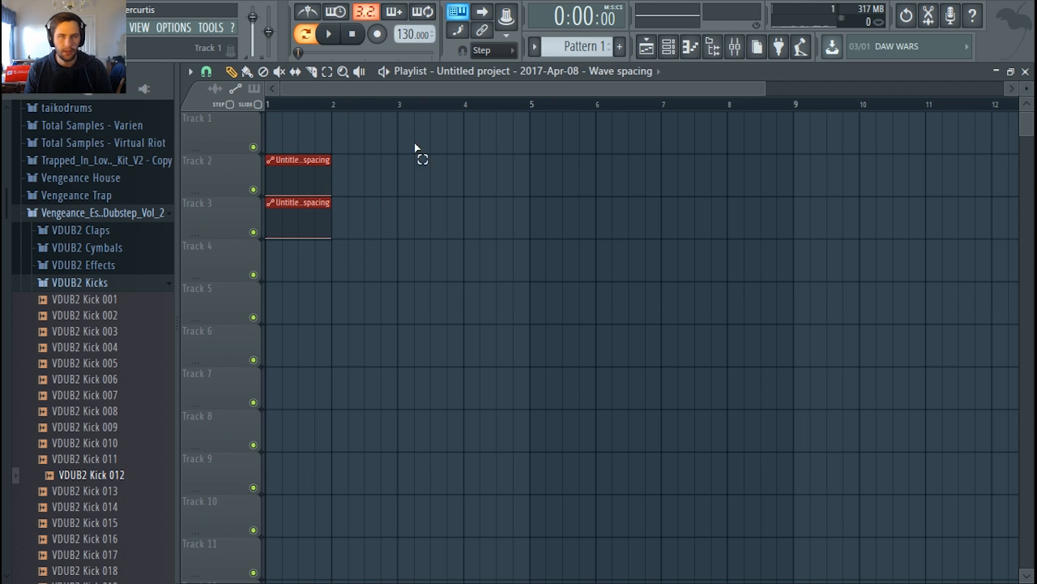
pyautogui.keyDown('ctrl'); pyautogui.click(423, 149); pyautogui.keyUp('ctrl')
pyautogui.click(572, 52)
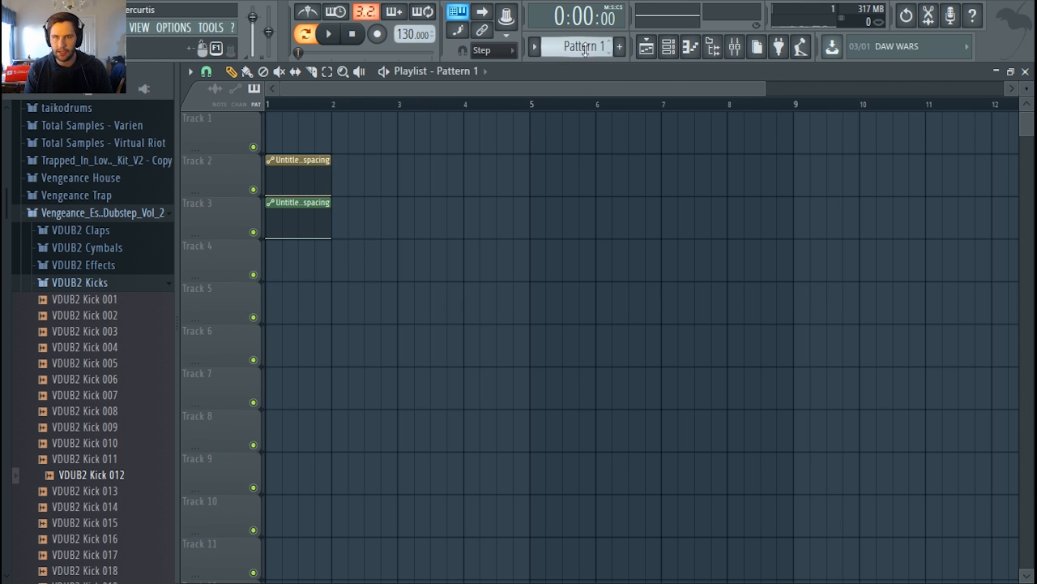
# Draw a one-bar C5 note at bar 1 in the piano roll of the Granulizer channel.
pyautogui.click(669, 47)
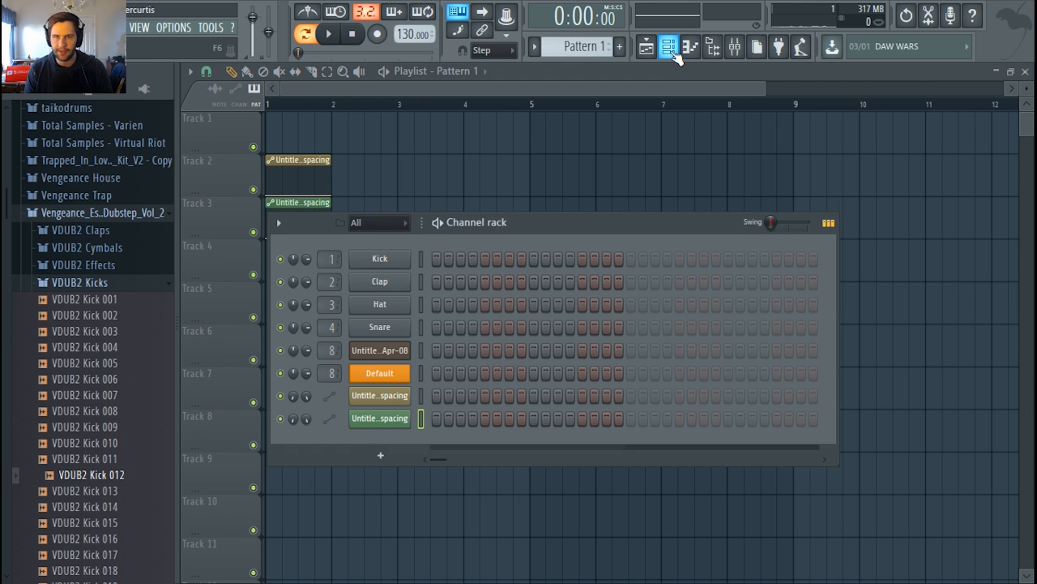
pyautogui.rightClick(415, 357)
pyautogui.rightClick(402, 366)
pyautogui.rightClick(409, 362)
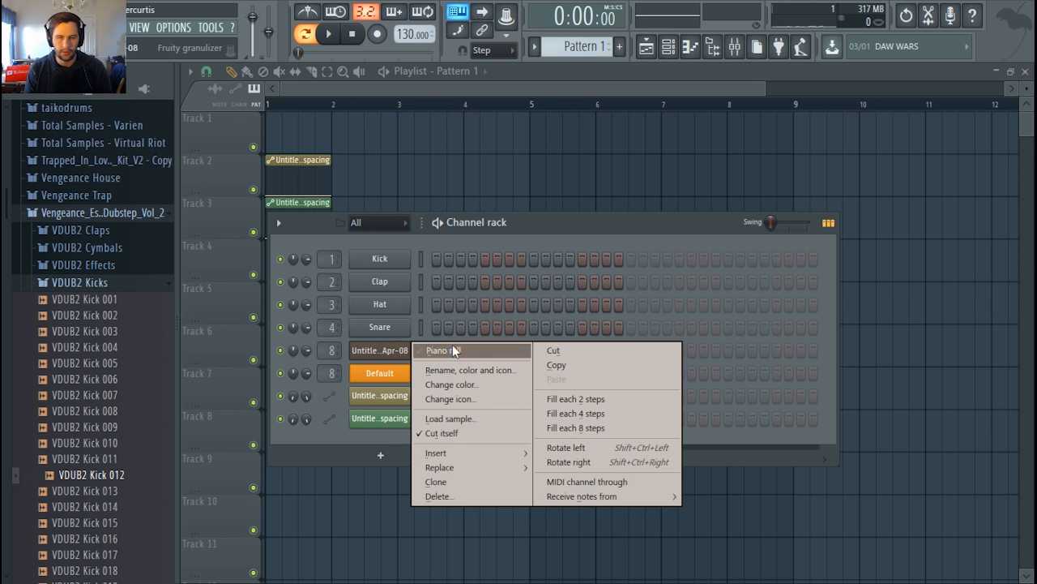
pyautogui.click(455, 350)
pyautogui.scroll(-3, 365, 301)
pyautogui.scroll(-5, 284, 316)
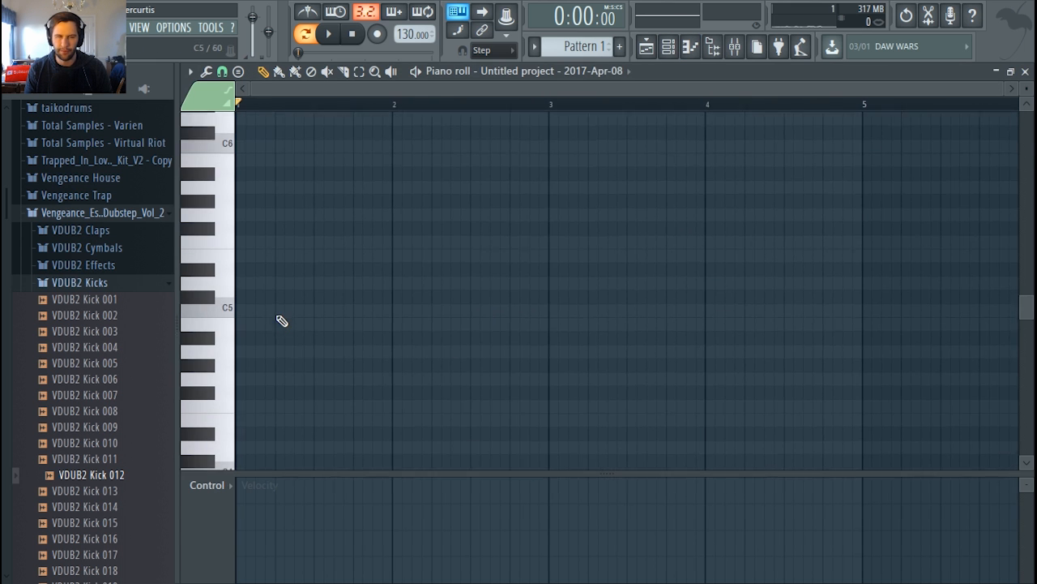
pyautogui.click(229, 266)
pyautogui.click(242, 258)
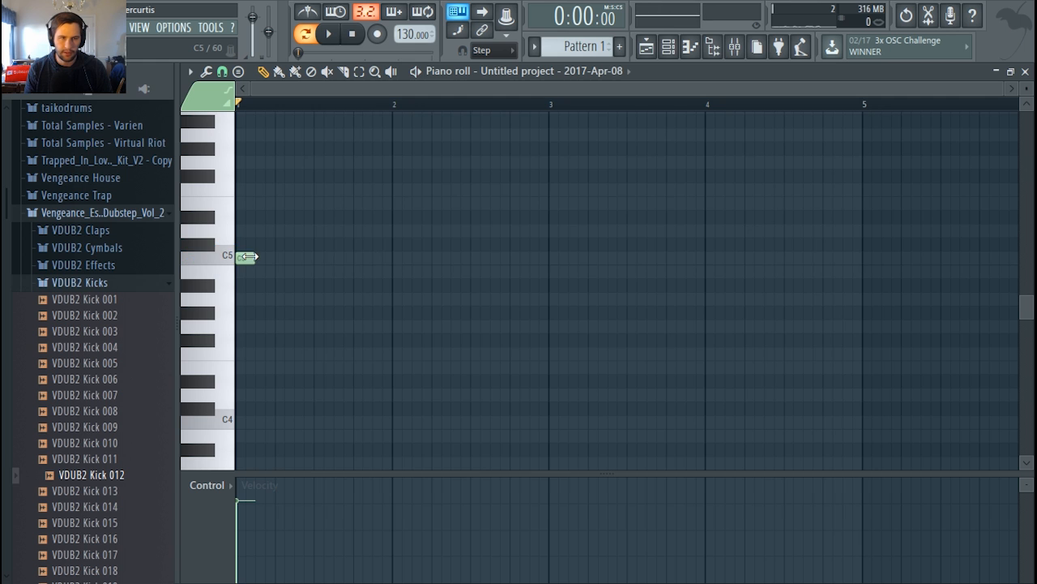
pyautogui.moveTo(261, 257); pyautogui.dragTo(373, 268)
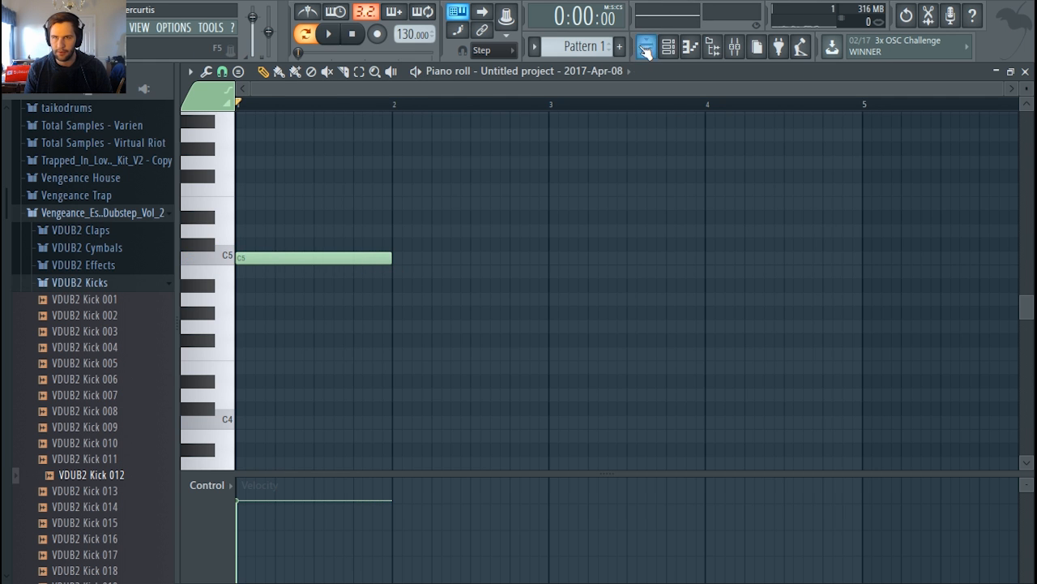
# Place Pattern 1 at bar 1 of playlist track 1 and start playback in song mode.
pyautogui.click(645, 48)
pyautogui.click(273, 150)
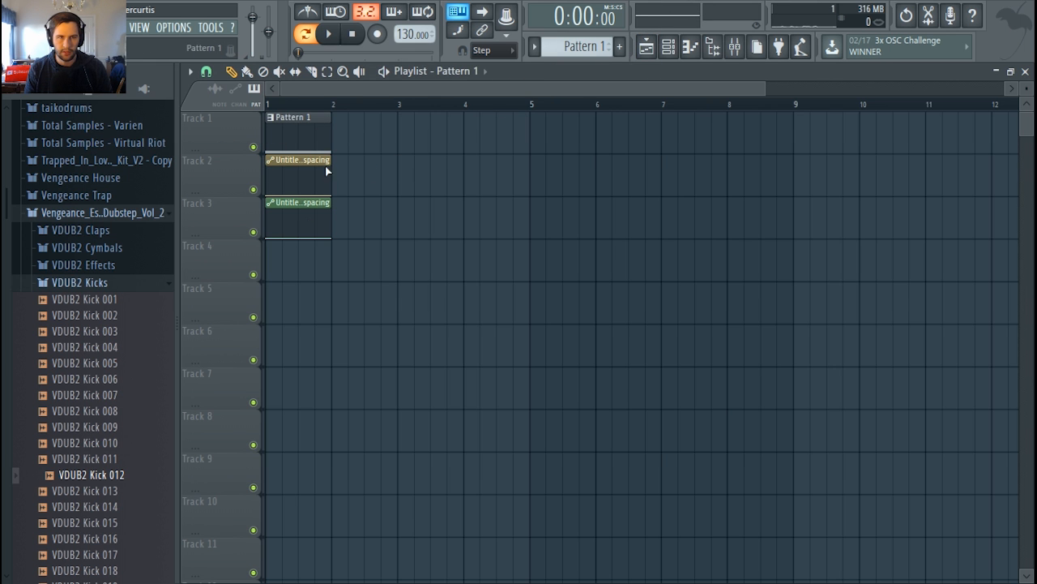
pyautogui.scroll(3, 327, 292)
pyautogui.moveTo(536, 88); pyautogui.dragTo(466, 89)
pyautogui.press('space')
pyautogui.press('l')
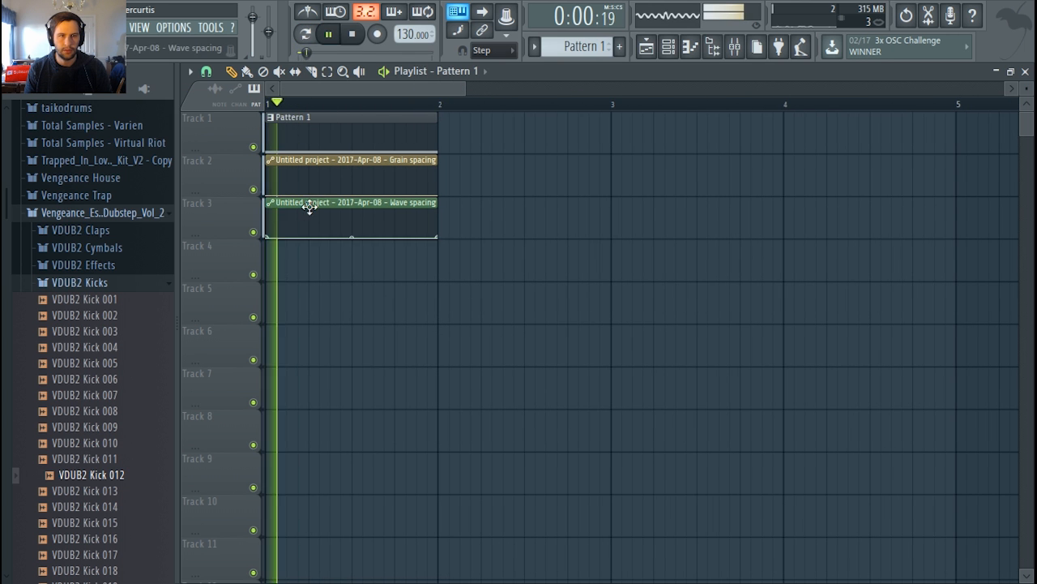
# Raise the start point of the Grain Spacing automation slightly and bend its curve upward while auditioning.
pyautogui.press('space')
pyautogui.moveTo(268, 193); pyautogui.dragTo(268, 191)
pyautogui.press('space')
pyautogui.press('space')
pyautogui.press('space')
pyautogui.press('space')
pyautogui.moveTo(353, 193); pyautogui.dragTo(354, 187)
pyautogui.press('space')
pyautogui.press('space')
pyautogui.press('space')
# Raise the start point of the Wave Spacing automation slightly and bend its curve upward while auditioning.
pyautogui.moveTo(268, 237); pyautogui.dragTo(269, 234)
pyautogui.press('space')
pyautogui.press('space')
pyautogui.press('space')
pyautogui.press('space')
pyautogui.moveTo(352, 236); pyautogui.dragTo(352, 232)
pyautogui.press('space')
pyautogui.press('space')
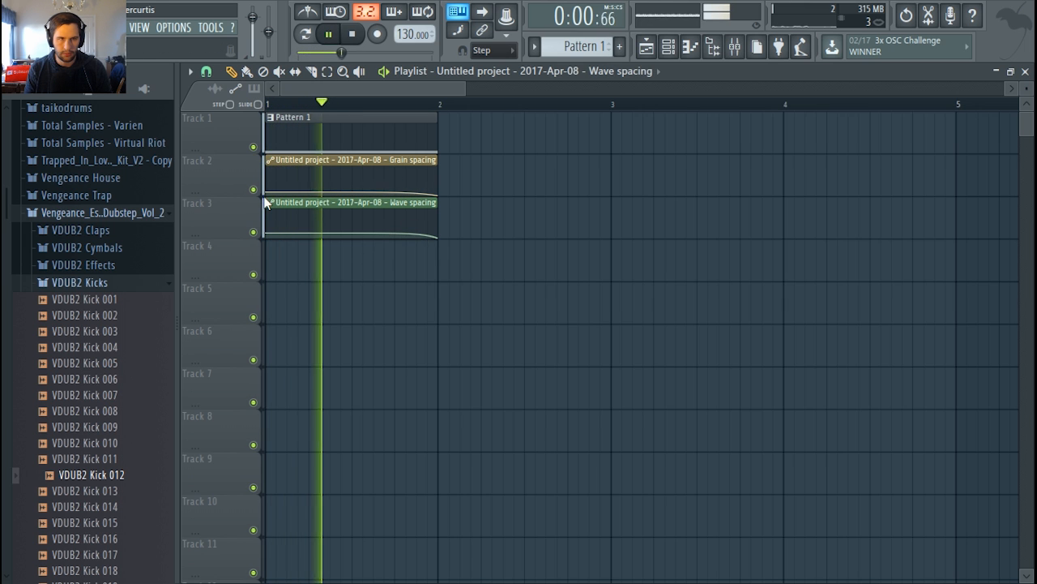
pyautogui.press('space')
pyautogui.press('space')
# Lower the Grain Spacing automation's start point to 3% and audition the change.
pyautogui.moveTo(269, 192); pyautogui.dragTo(269, 195)
pyautogui.press('space')
pyautogui.press('space')
pyautogui.press('space')
pyautogui.press('space')
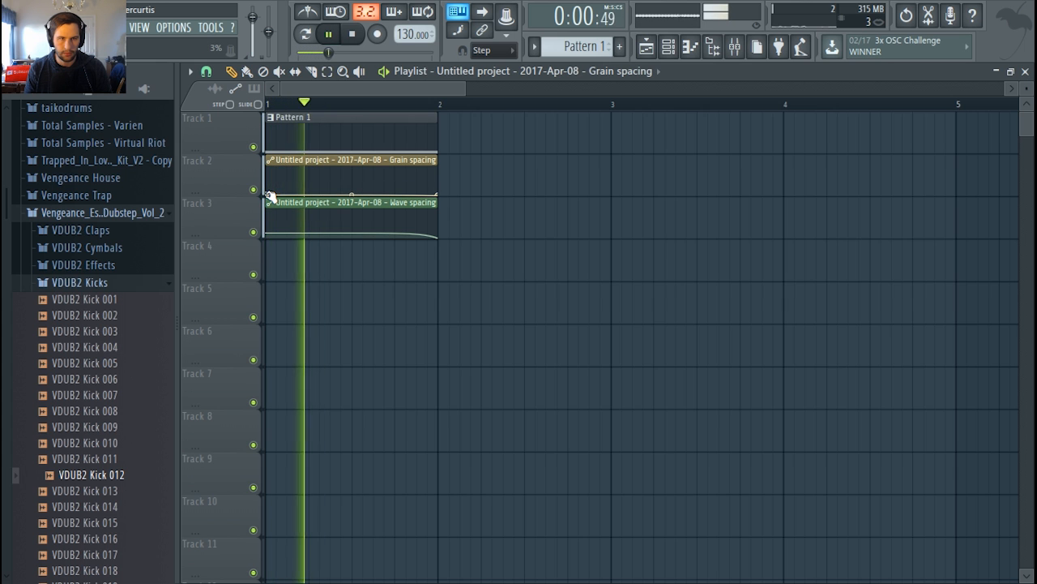
# Add a middle point to the Grain Spacing automation and shape both spacing curves into low arches while auditioning.
pyautogui.rightClick(356, 183)
pyautogui.press('space')
pyautogui.press('space')
pyautogui.press('space')
pyautogui.press('space')
pyautogui.moveTo(311, 194)
pyautogui.mouseDown()
pyautogui.moveTo(310, 182)
pyautogui.moveTo(267, 183)
pyautogui.moveTo(310, 192)
pyautogui.mouseUp()
pyautogui.press('space')
pyautogui.press('space')
pyautogui.press('space')
pyautogui.press('space')
pyautogui.press('space')
pyautogui.press('space')
pyautogui.press('space')
pyautogui.press('space')
pyautogui.press('space')
# Move the Granulizer note down an octave from C5 to C4 and audition it.
pyautogui.press('F7')
pyautogui.moveTo(255, 259); pyautogui.dragTo(252, 425)
pyautogui.press('space')
pyautogui.press('space')
pyautogui.press('space')
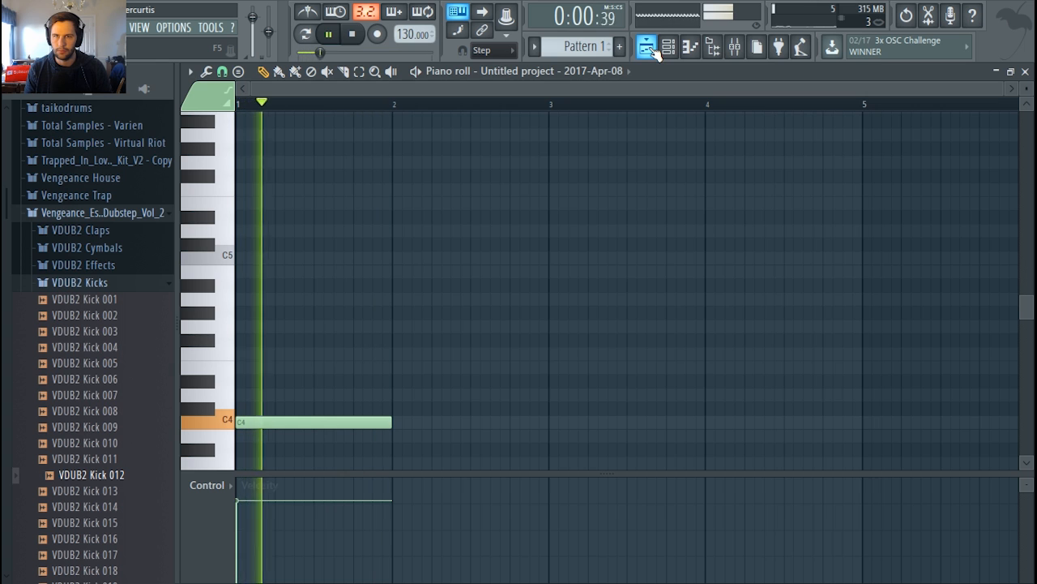
pyautogui.press('space')
# On mixer track 8, move Edison down to slot 5 and load Fruity Parametric EQ 2 into slot 1.
pyautogui.click(736, 47)
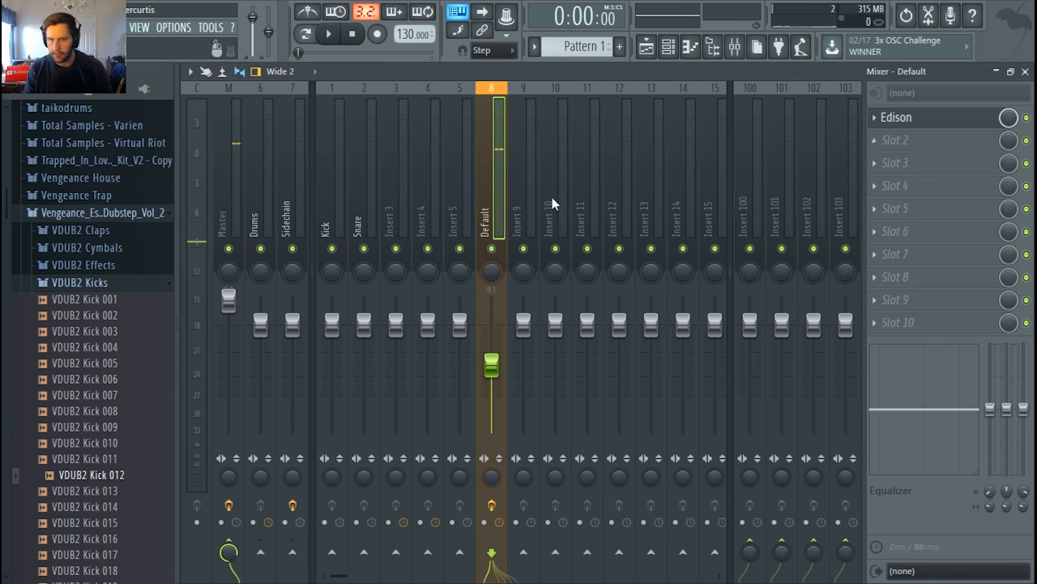
pyautogui.moveTo(900, 119); pyautogui.dragTo(888, 212)
pyautogui.click(875, 123)
pyautogui.click(702, 132)
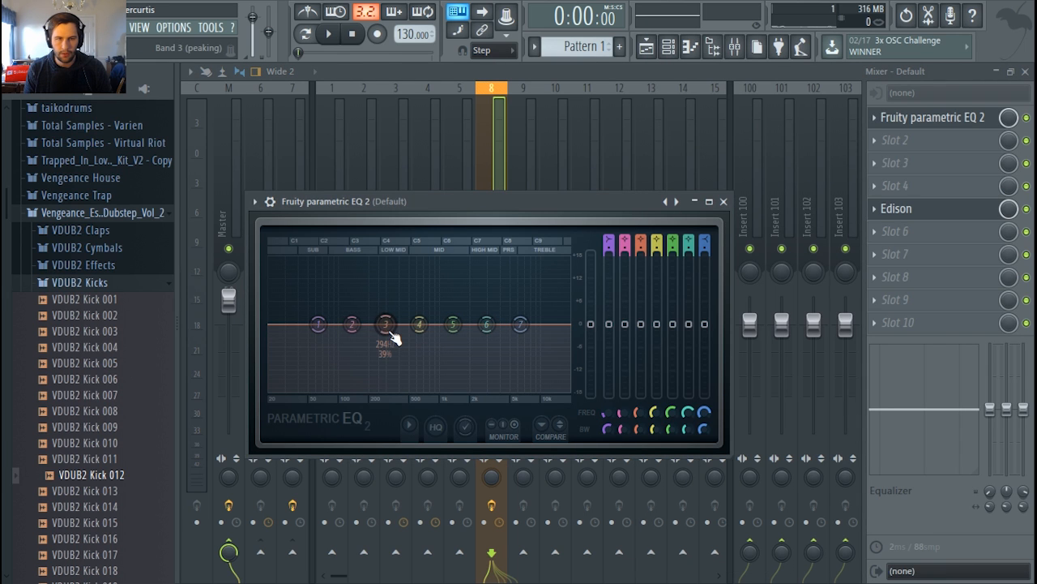
# Boost EQ band 3 strongly near 200 Hz and create an automation clip for its frequency.
pyautogui.moveTo(397, 334); pyautogui.dragTo(373, 269)
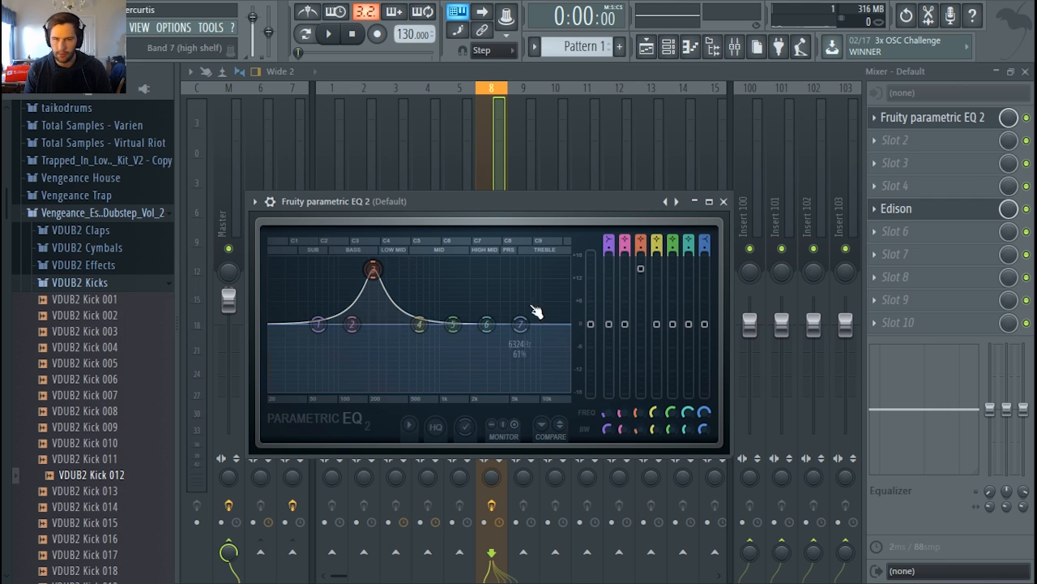
pyautogui.rightClick(641, 414)
pyautogui.click(677, 449)
# Add Fruity WaveShaper to mixer track 8 and place it above the EQ in slot 1.
pyautogui.click(901, 138)
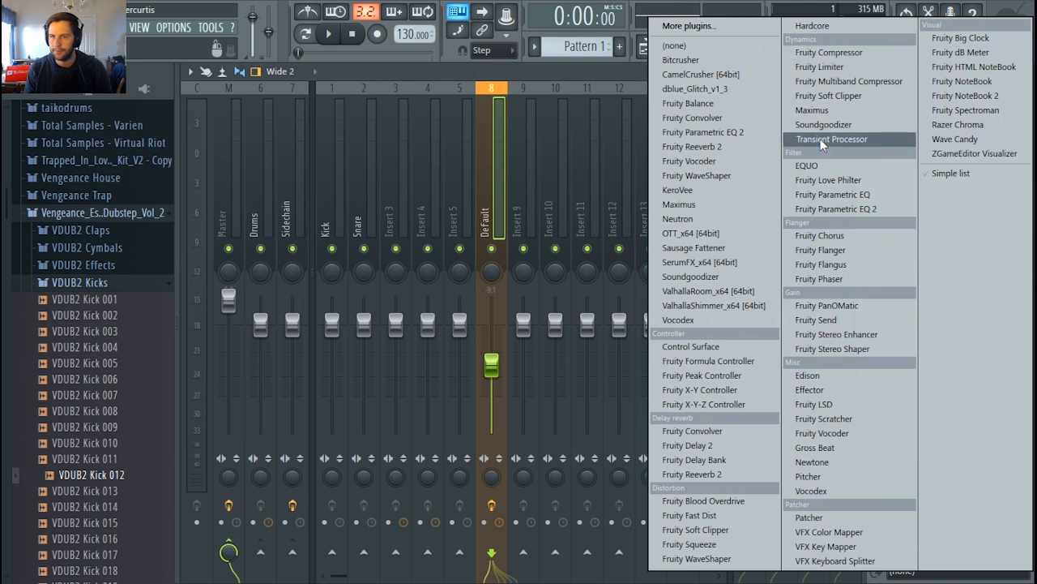
pyautogui.click(715, 172)
pyautogui.moveTo(892, 163); pyautogui.dragTo(904, 120)
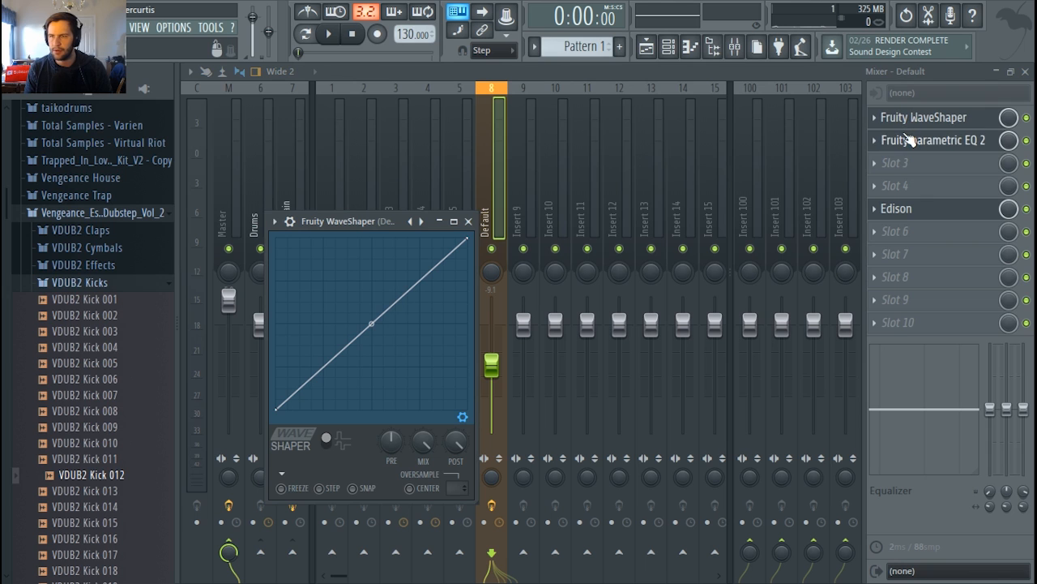
# Load Vocodex into slot 3 and dblue_Glitch_v1_3 into slot 4 of mixer track 8.
pyautogui.click(900, 165)
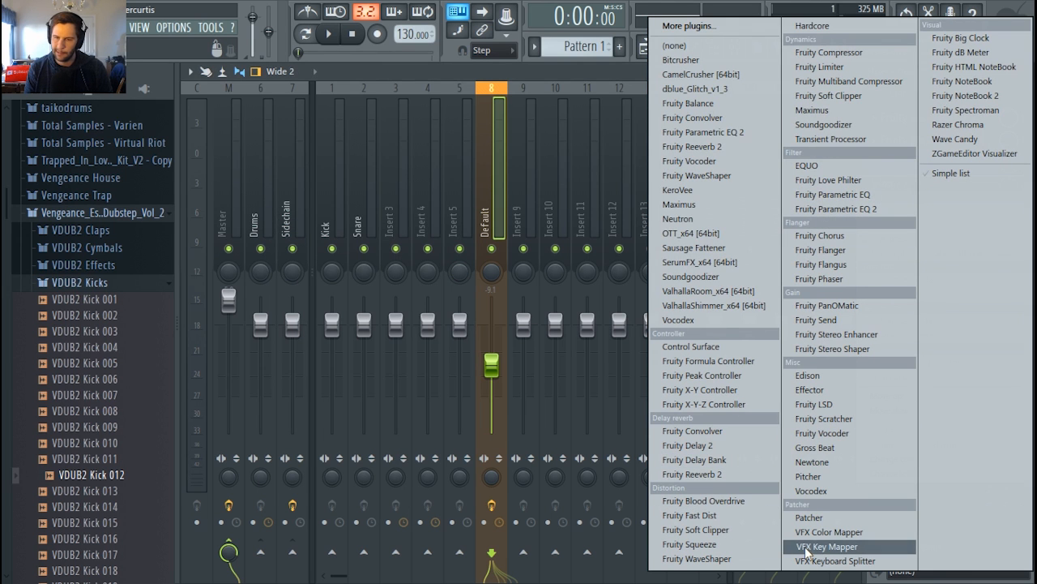
pyautogui.click(818, 492)
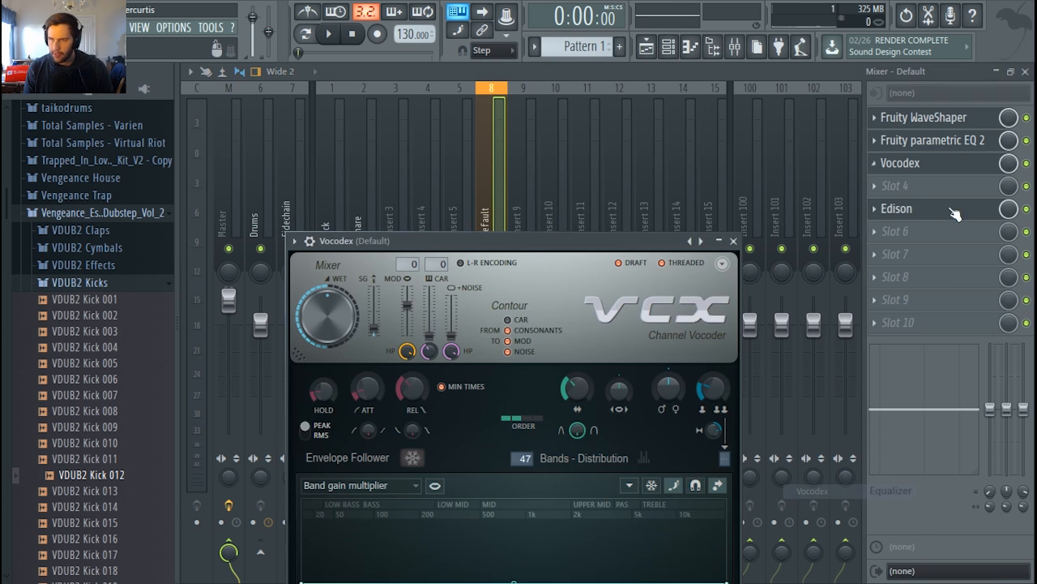
pyautogui.click(886, 186)
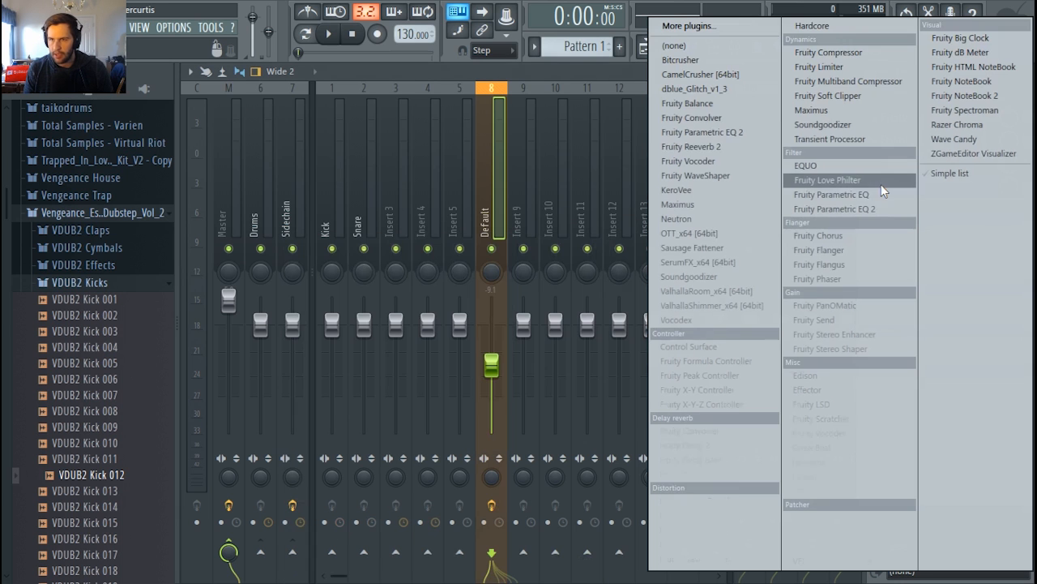
pyautogui.click(704, 90)
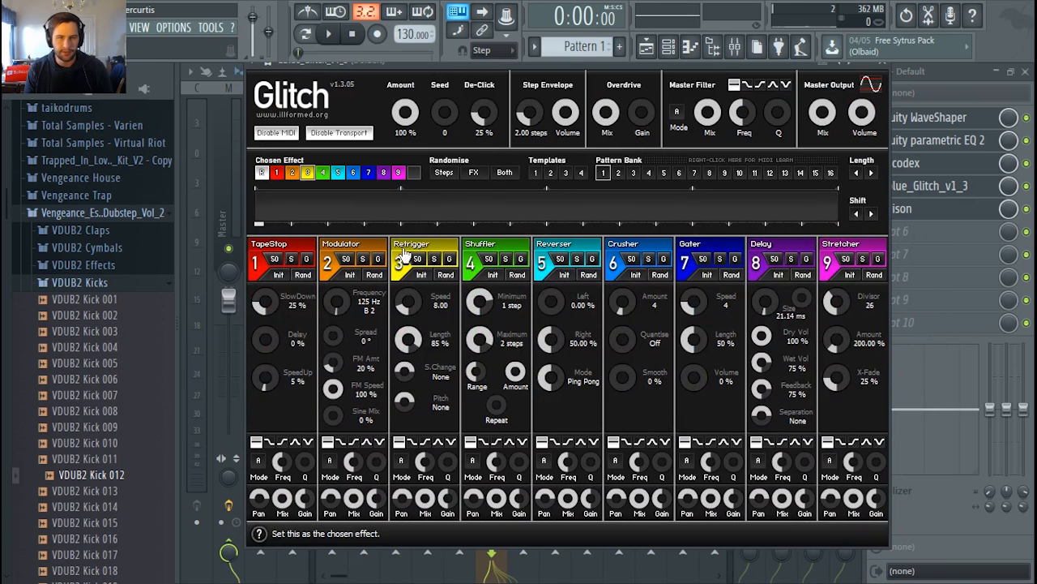
# Bypass dblue_Glitch_v1_3 and move Fruity Parametric EQ 2 below Vocodex in the effects chain.
pyautogui.click(646, 46)
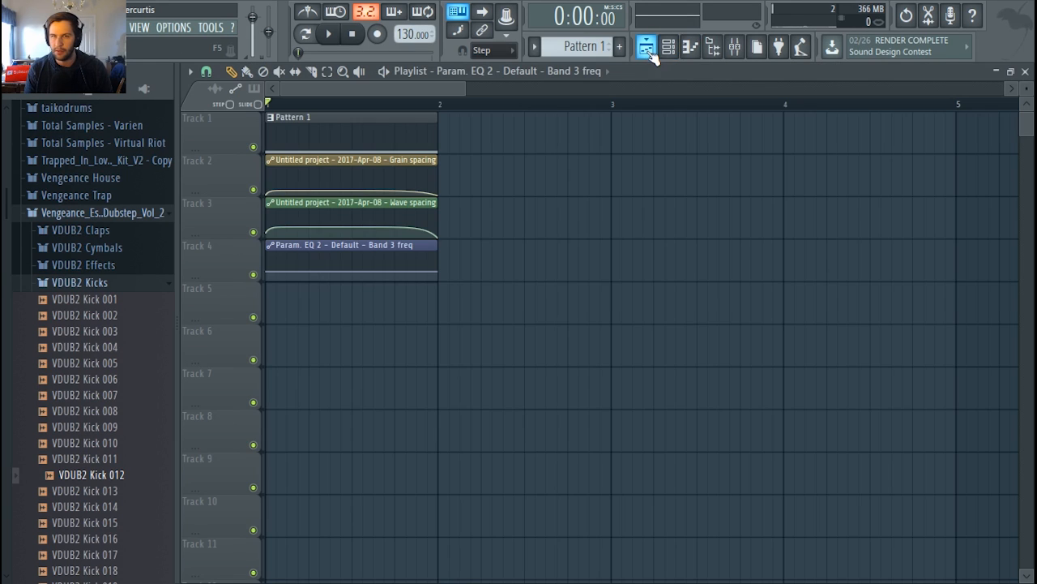
pyautogui.click(739, 47)
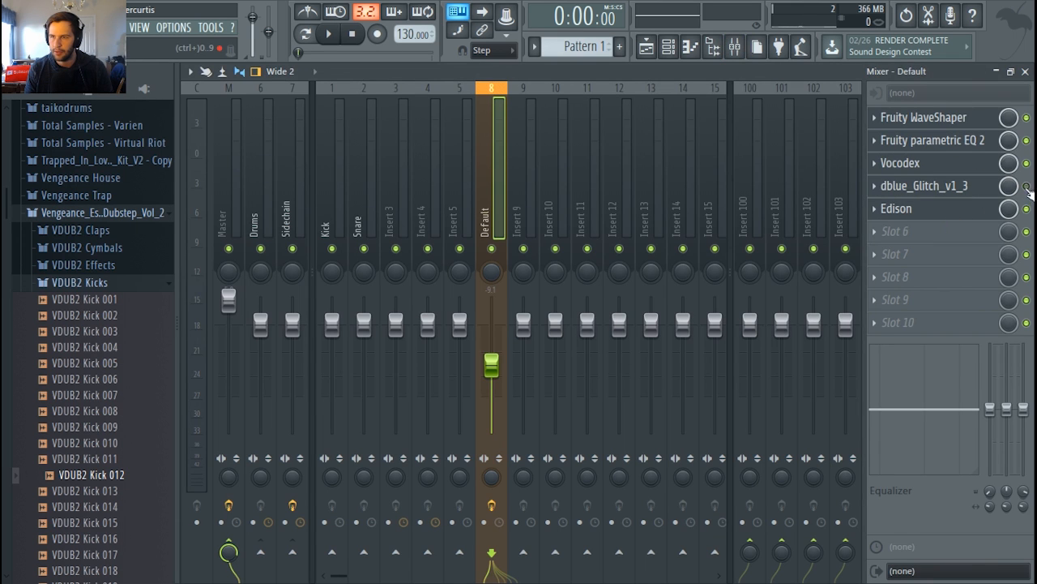
pyautogui.click(932, 141)
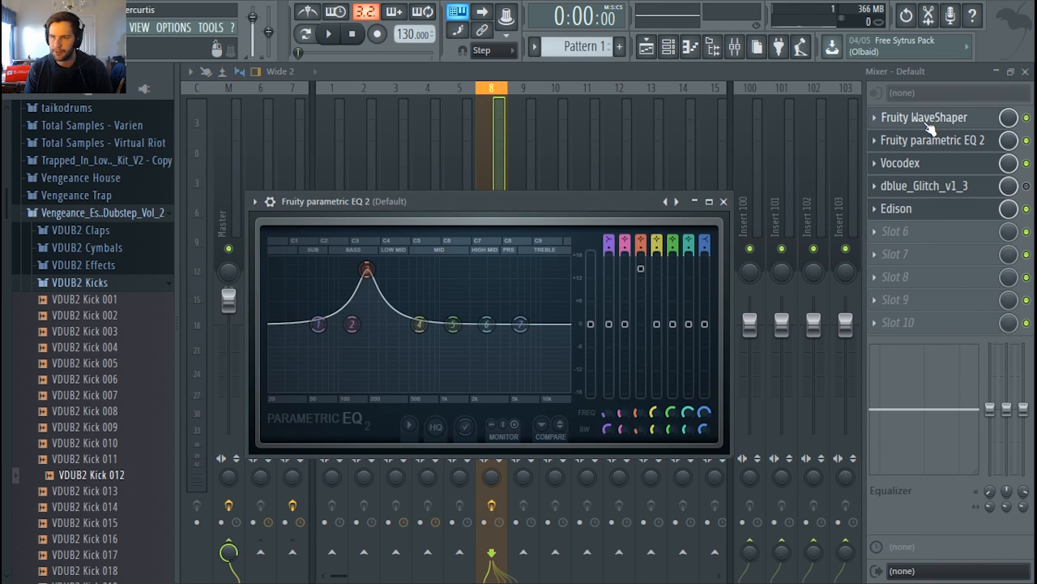
pyautogui.moveTo(930, 149); pyautogui.dragTo(930, 168)
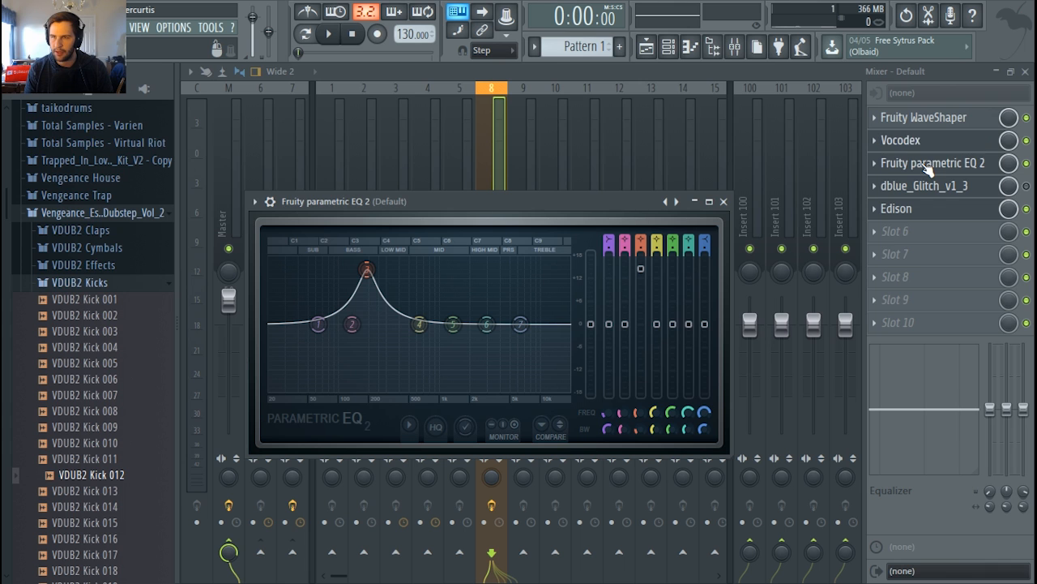
pyautogui.scroll(-1, 928, 169)
pyautogui.scroll(1, 928, 168)
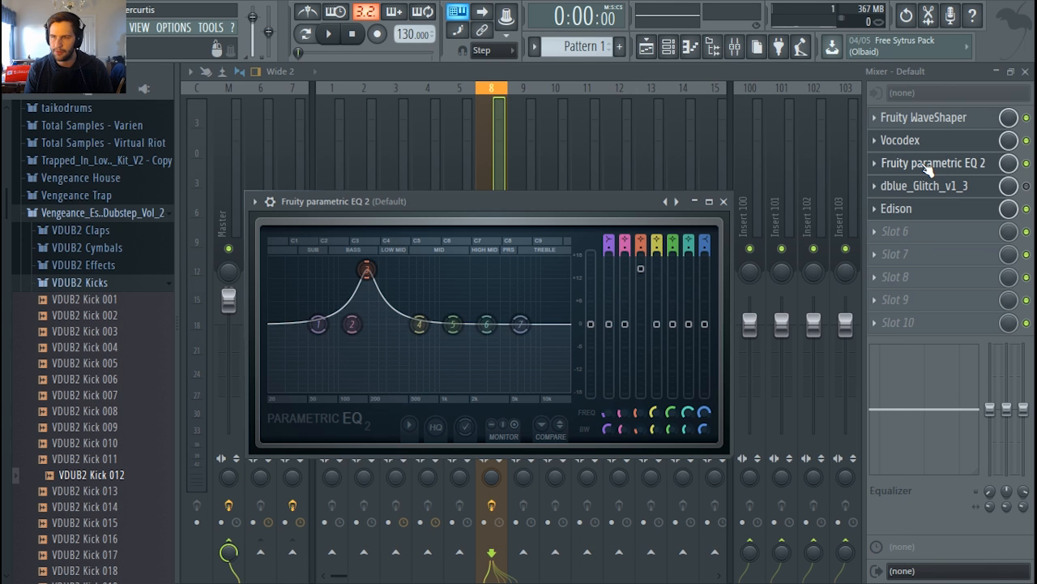
# Free slot 4, load Maximus there with its Default preset, and audition the sound.
pyautogui.scroll(-1, 915, 210)
pyautogui.scroll(-1, 905, 188)
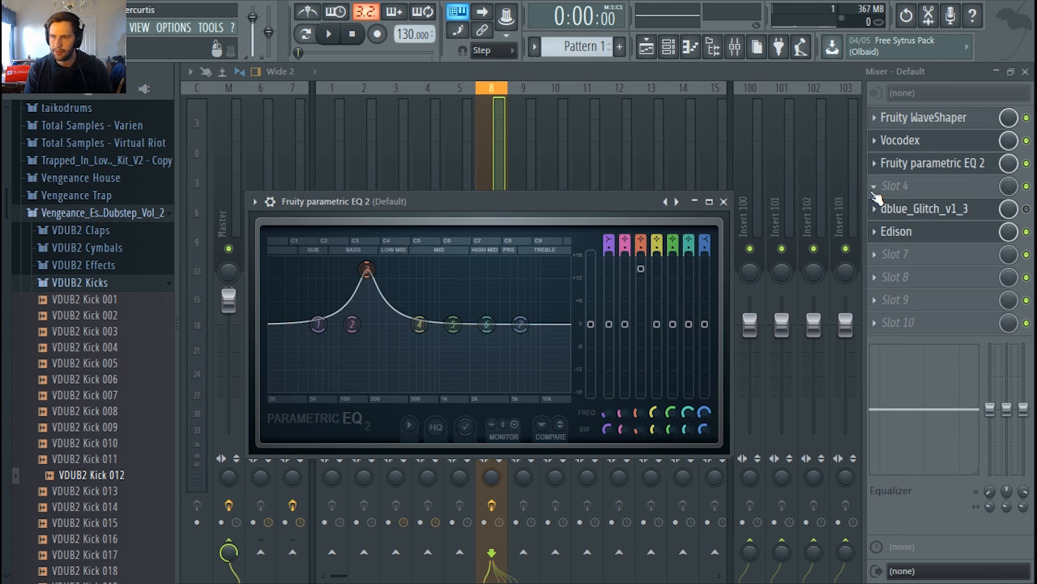
pyautogui.click(877, 187)
pyautogui.click(680, 204)
pyautogui.rightClick(746, 281)
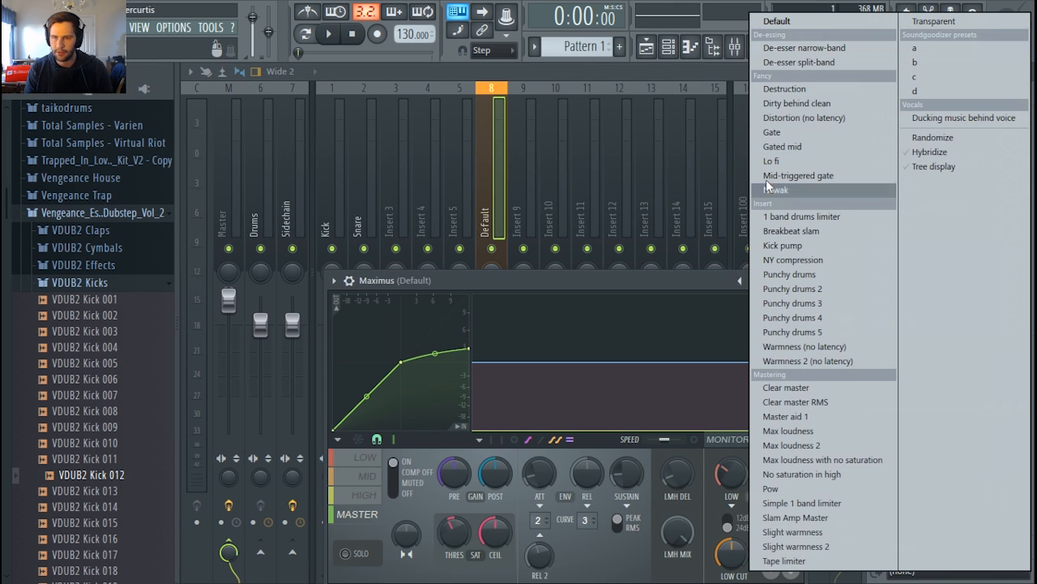
pyautogui.click(767, 22)
pyautogui.press('space')
pyautogui.press('space')
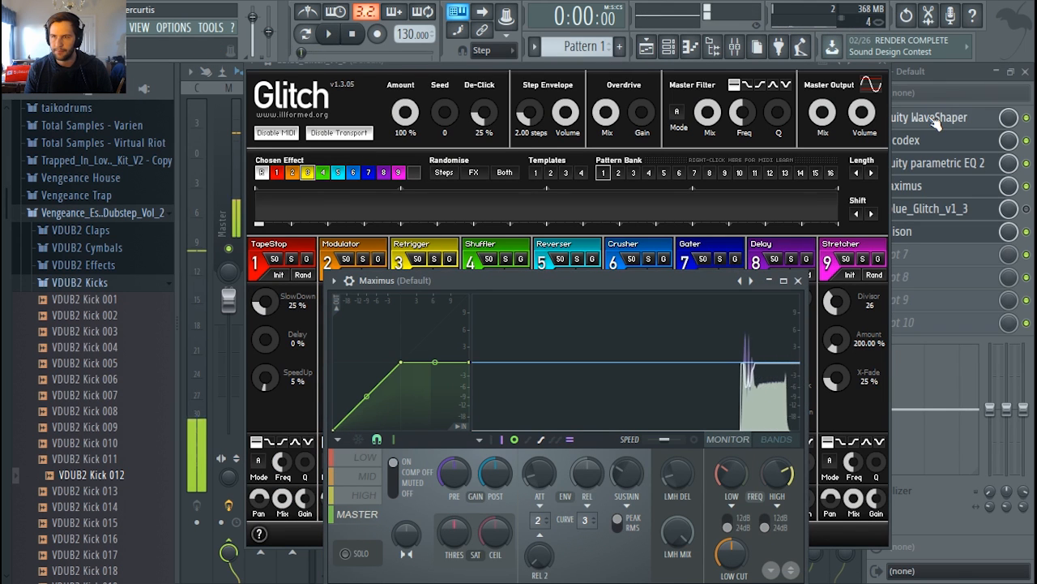
pyautogui.press('space')
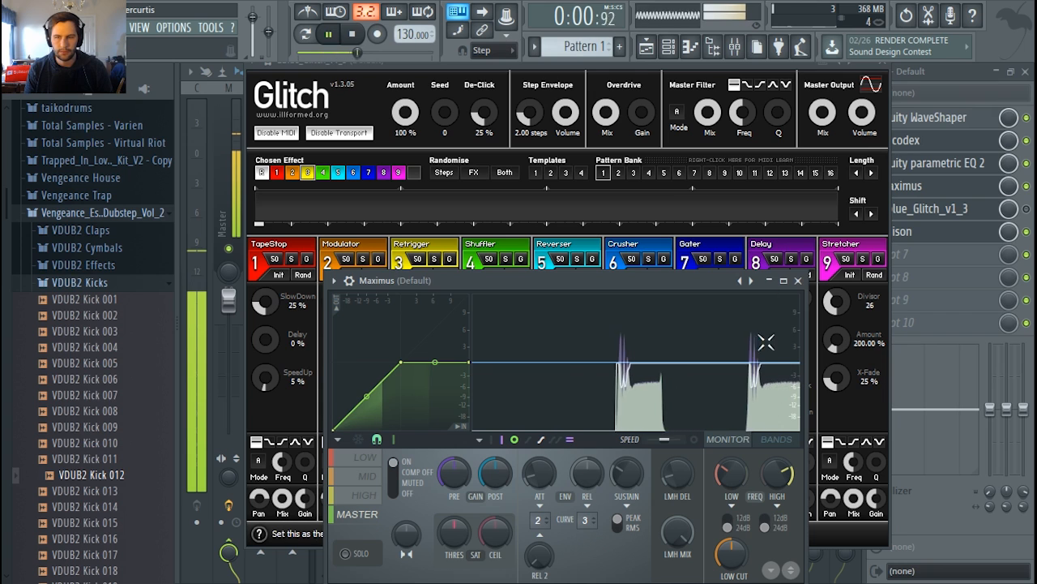
pyautogui.press('space')
pyautogui.press('space')
pyautogui.press('space')
# Steepen the compression curves of Maximus's low and mid bands by lowering the knee's input level while auditioning.
pyautogui.click(366, 457)
pyautogui.press('space')
pyautogui.press('space')
pyautogui.press('space')
pyautogui.press('space')
pyautogui.moveTo(401, 362); pyautogui.dragTo(373, 362)
pyautogui.press('space')
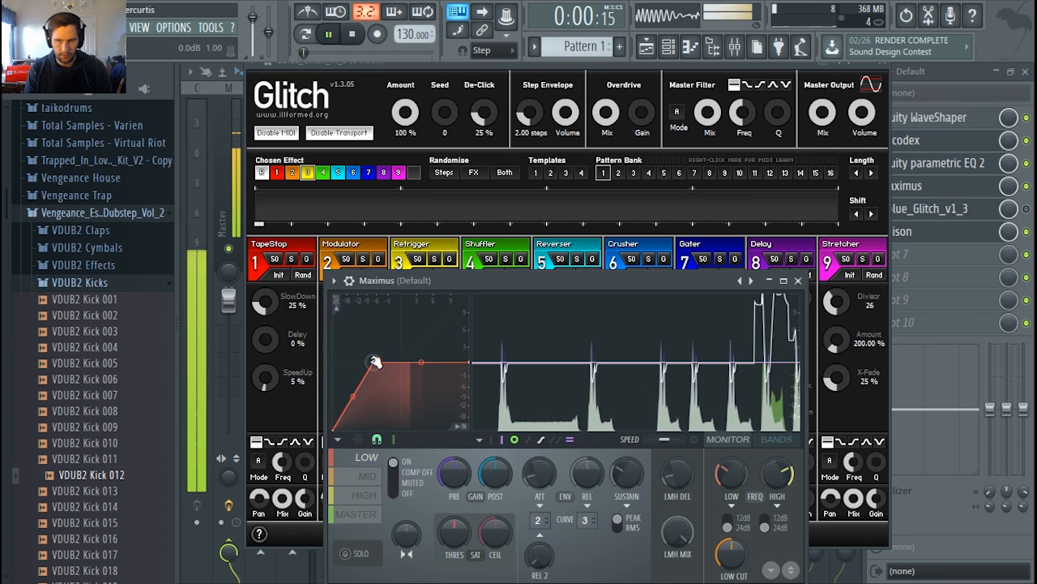
pyautogui.click(369, 476)
pyautogui.press('space')
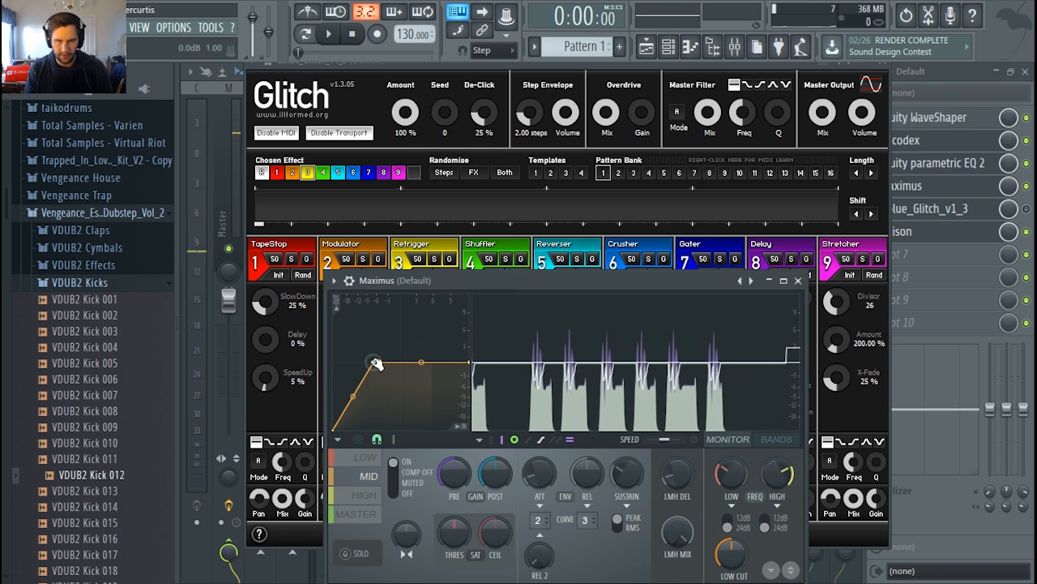
# Steepen the compression curve of Maximus's high band even further and return to the master band.
pyautogui.moveTo(423, 287); pyautogui.dragTo(408, 192)
pyautogui.click(349, 390)
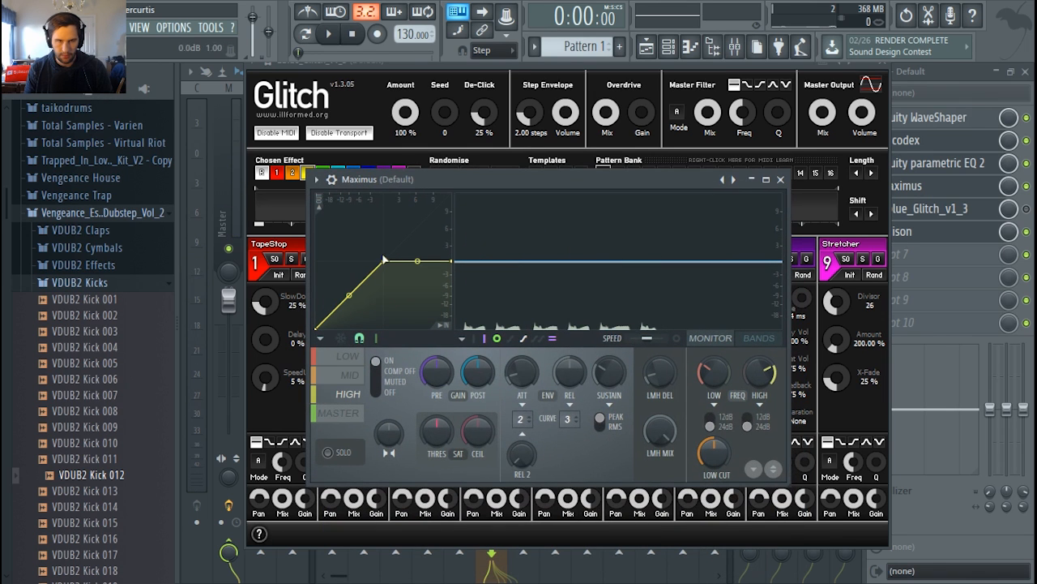
pyautogui.press('space')
pyautogui.moveTo(386, 262); pyautogui.dragTo(335, 261)
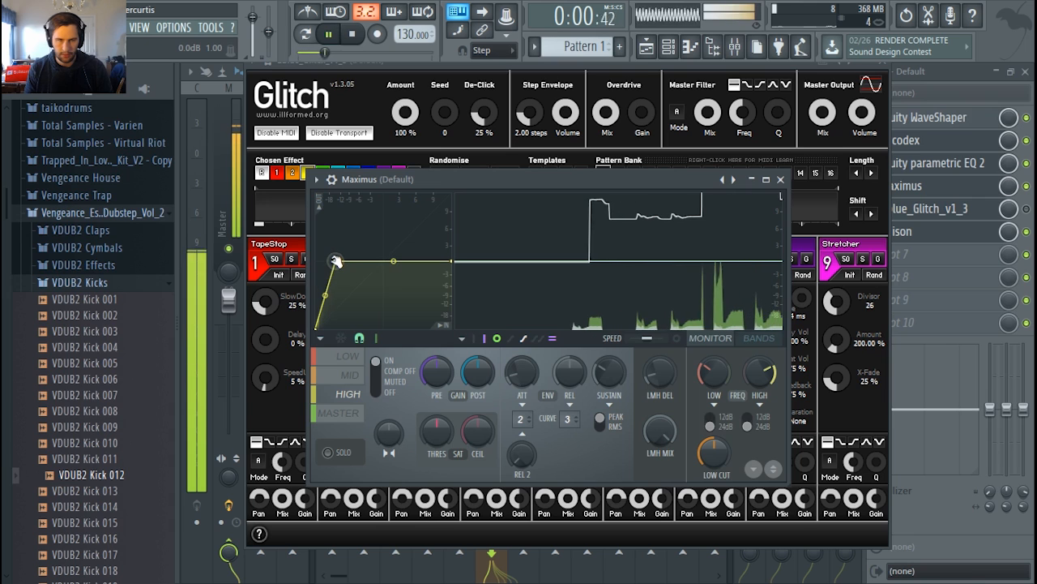
pyautogui.press('space')
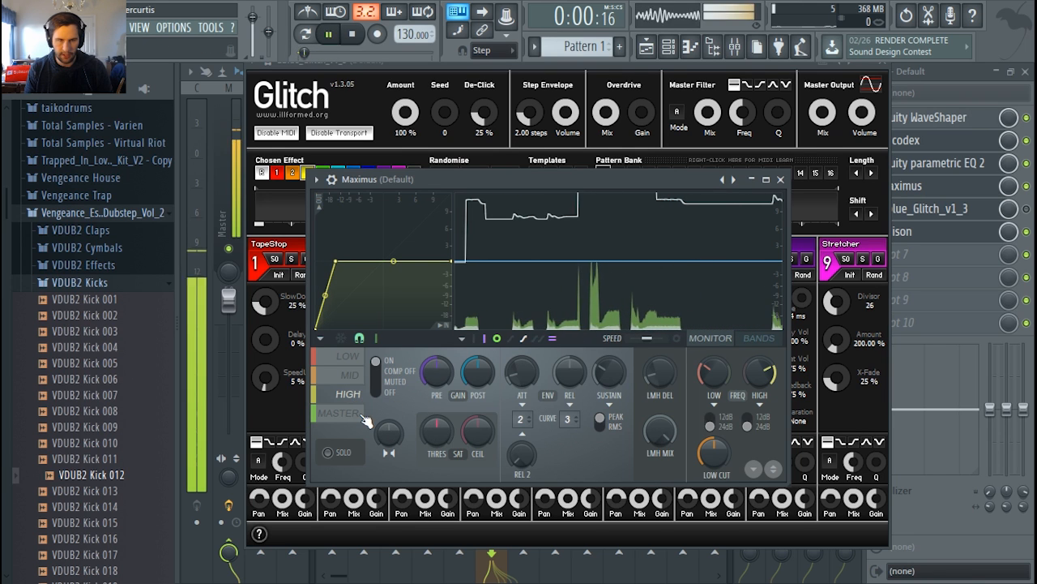
pyautogui.click(365, 413)
pyautogui.press('space')
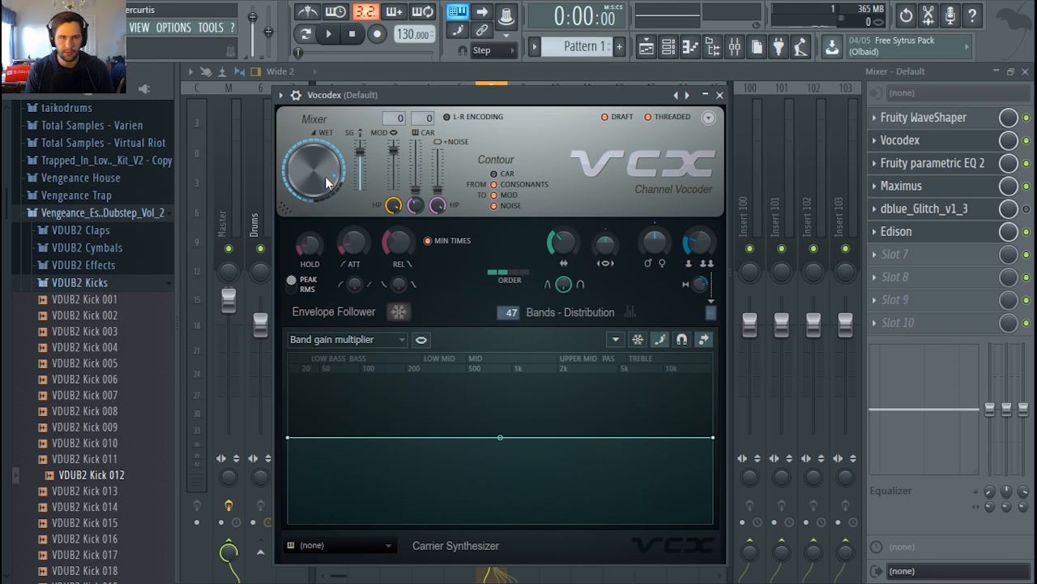
# Try narrower and wider band widths in Vocodex while auditioning, and leave it wider than the default.
pyautogui.press('space')
pyautogui.moveTo(562, 243); pyautogui.dragTo(561, 300)
pyautogui.press('space')
pyautogui.moveTo(564, 242); pyautogui.dragTo(563, 166)
pyautogui.press('space')
pyautogui.press('space')
pyautogui.press('space')
pyautogui.press('space')
pyautogui.press('space')
pyautogui.press('space')
pyautogui.moveTo(563, 242); pyautogui.dragTo(563, 203)
pyautogui.press('space')
pyautogui.press('space')
pyautogui.press('space')
pyautogui.press('space')
pyautogui.press('space')
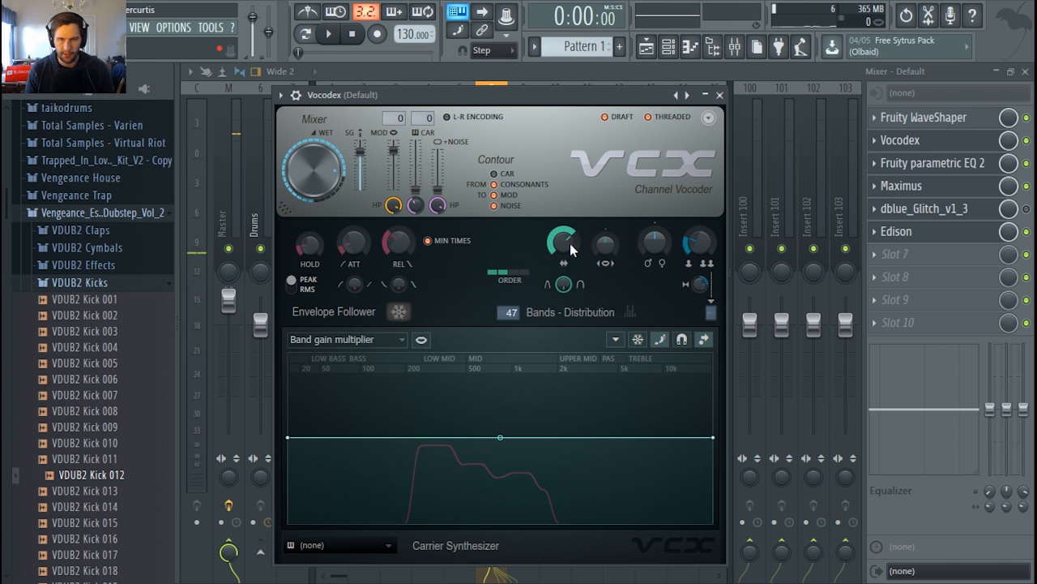
# Lower the Vocodex envelope follower's hold, attack and release to minimum and raise the modulator band width while auditioning.
pyautogui.press('space')
pyautogui.press('space')
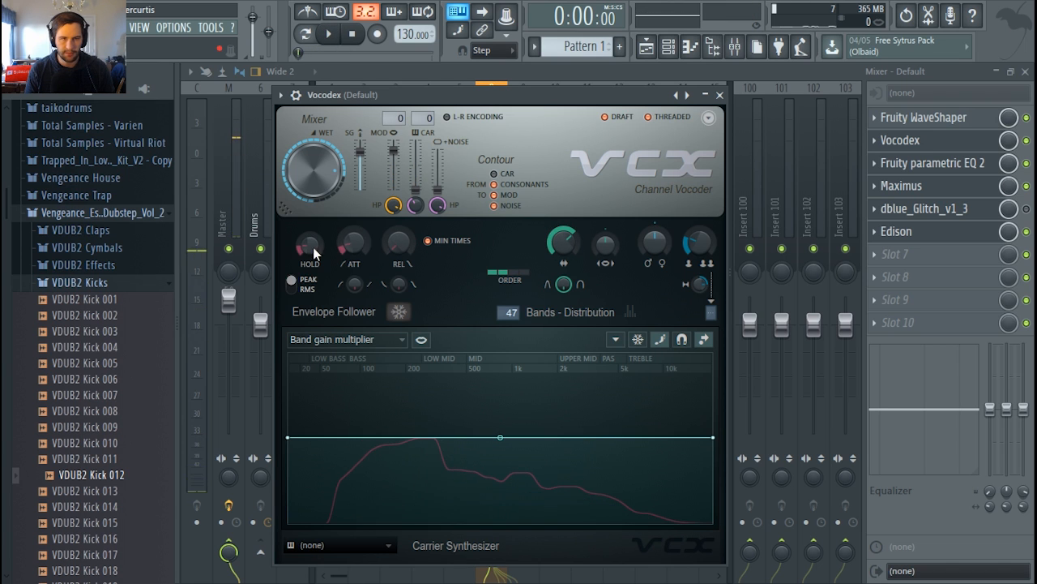
pyautogui.press('space')
pyautogui.press('space')
pyautogui.moveTo(353, 243); pyautogui.dragTo(353, 199)
pyautogui.press('space')
pyautogui.moveTo(353, 243); pyautogui.dragTo(353, 280)
pyautogui.moveTo(608, 246); pyautogui.dragTo(608, 188)
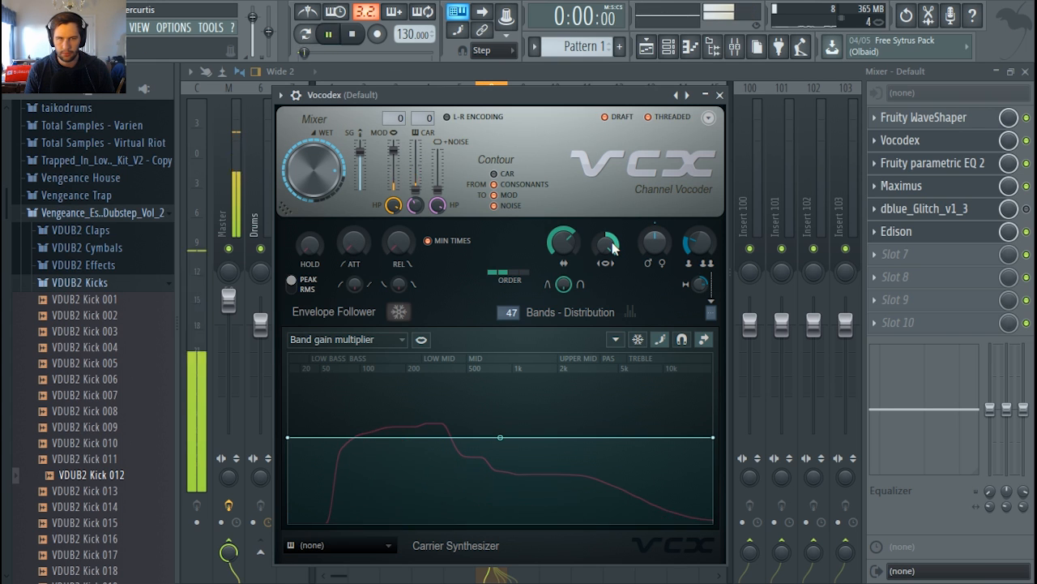
pyautogui.press('space')
# Switch Vocodex's curve editor to Band width and draw a freehand curve that falls below the midline towards the treble.
pyautogui.click(347, 339)
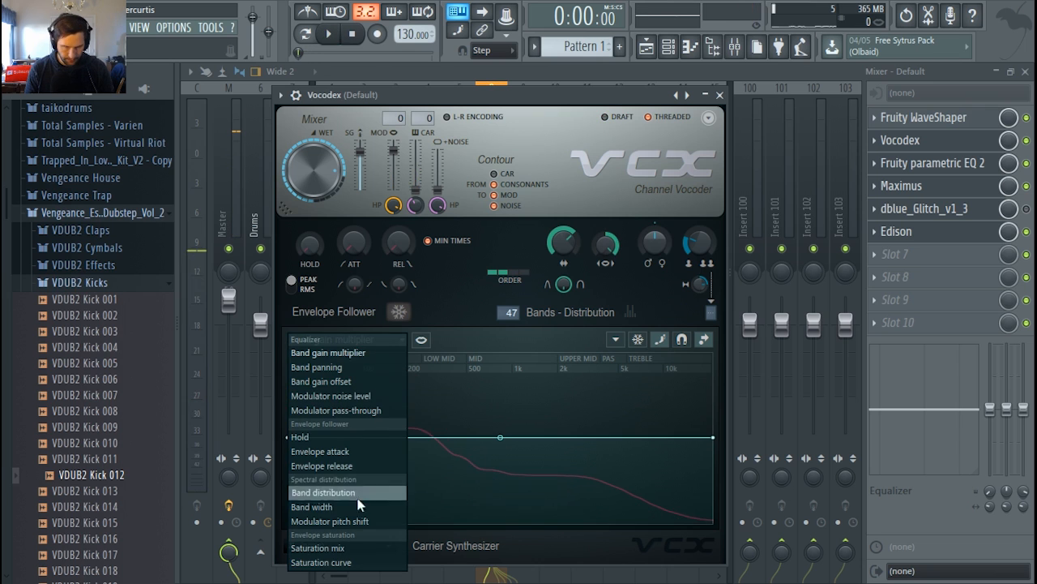
pyautogui.click(355, 509)
pyautogui.moveTo(461, 96); pyautogui.dragTo(457, 61)
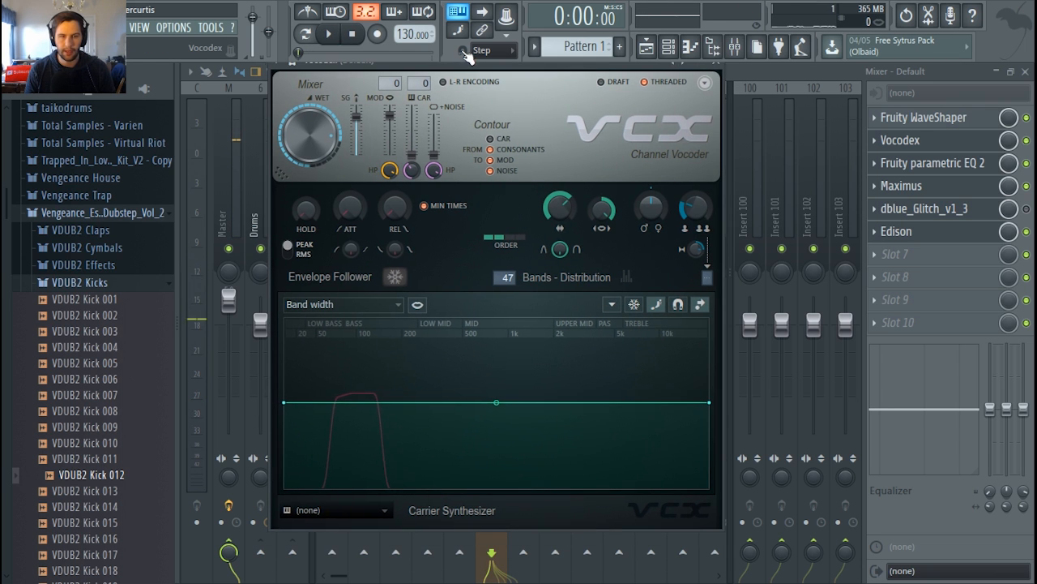
pyautogui.moveTo(484, 447)
pyautogui.mouseDown()
pyautogui.moveTo(481, 458)
pyautogui.moveTo(436, 439)
pyautogui.moveTo(498, 432)
pyautogui.moveTo(641, 452)
pyautogui.moveTo(470, 463)
pyautogui.moveTo(410, 435)
pyautogui.mouseUp()
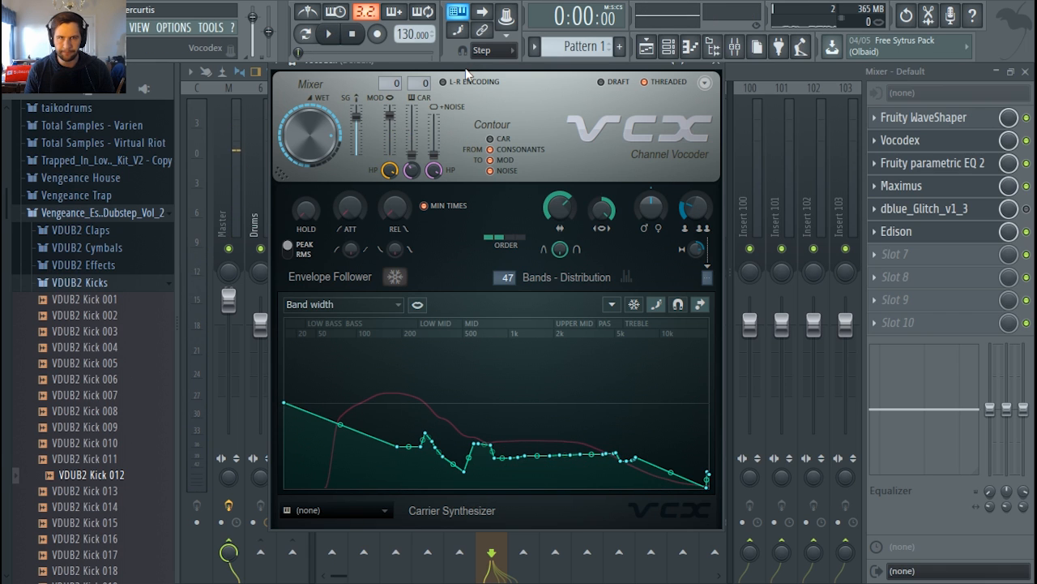
pyautogui.moveTo(466, 73); pyautogui.dragTo(468, 68)
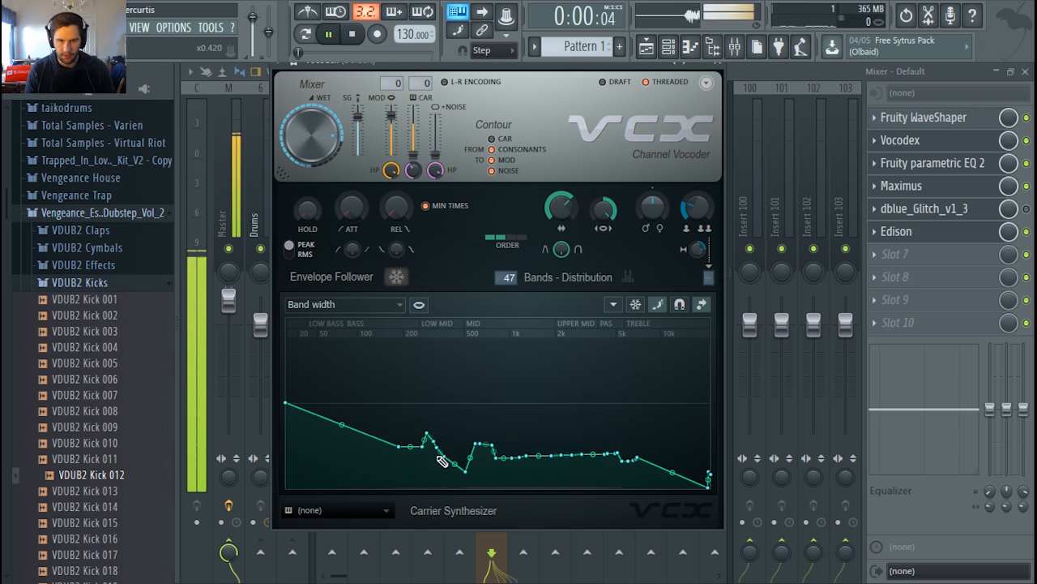
# Redraw the band width curve flatter through the mids with a small peak near 10 kHz, auditioning the result.
pyautogui.press('space')
pyautogui.moveTo(437, 453); pyautogui.dragTo(493, 457)
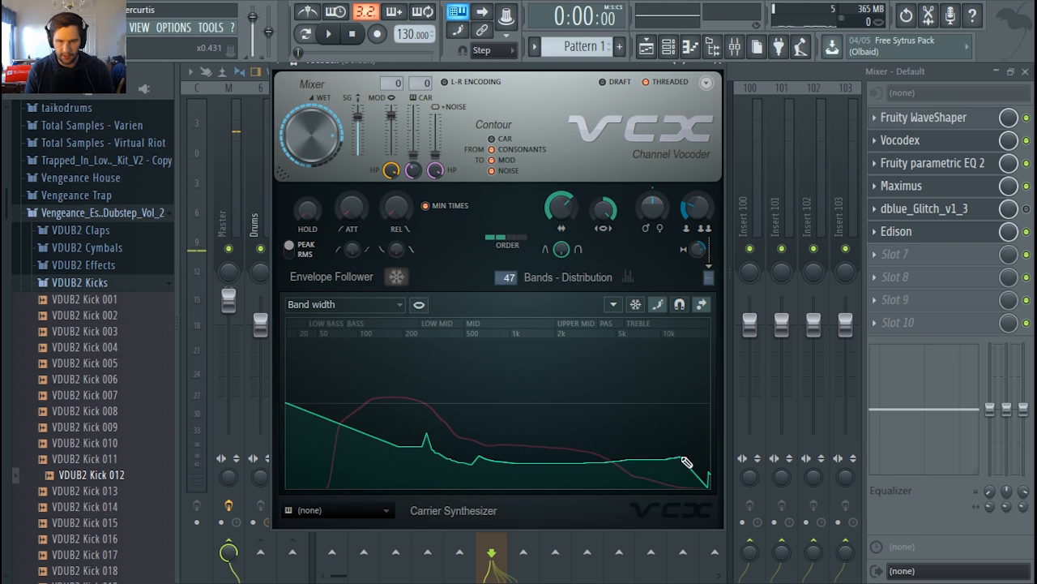
pyautogui.moveTo(675, 459); pyautogui.dragTo(686, 447)
pyautogui.press('space')
pyautogui.press('space')
pyautogui.press('space')
pyautogui.press('space')
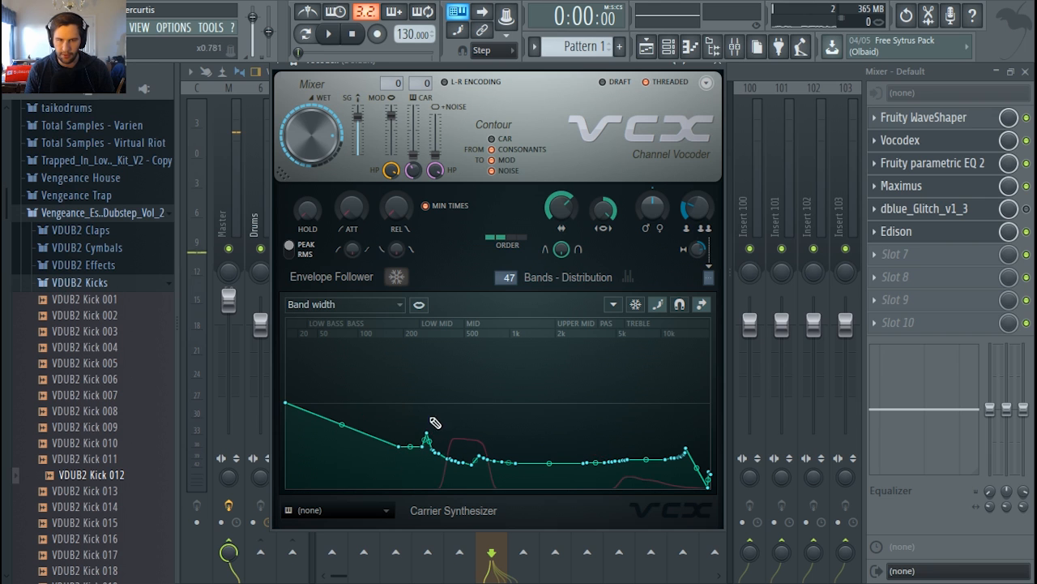
# Draw the band width curve higher across the bass and up to a peak near 10 kHz while auditioning.
pyautogui.press('space')
pyautogui.moveTo(442, 413); pyautogui.dragTo(298, 370)
pyautogui.press('space')
pyautogui.moveTo(416, 400); pyautogui.dragTo(611, 379)
pyautogui.press('space')
pyautogui.press('space')
pyautogui.moveTo(587, 415)
pyautogui.mouseDown()
pyautogui.moveTo(491, 427)
pyautogui.moveTo(483, 447)
pyautogui.moveTo(499, 471)
pyautogui.moveTo(685, 408)
pyautogui.mouseUp()
pyautogui.press('space')
pyautogui.press('space')
# Draw a low stretch into the band width curve between about 1 and 5 kHz while auditioning.
pyautogui.press('space')
pyautogui.press('space')
pyautogui.press('space')
pyautogui.press('space')
pyautogui.moveTo(521, 463); pyautogui.dragTo(630, 468)
pyautogui.press('space')
pyautogui.press('space')
pyautogui.press('space')
pyautogui.press('space')
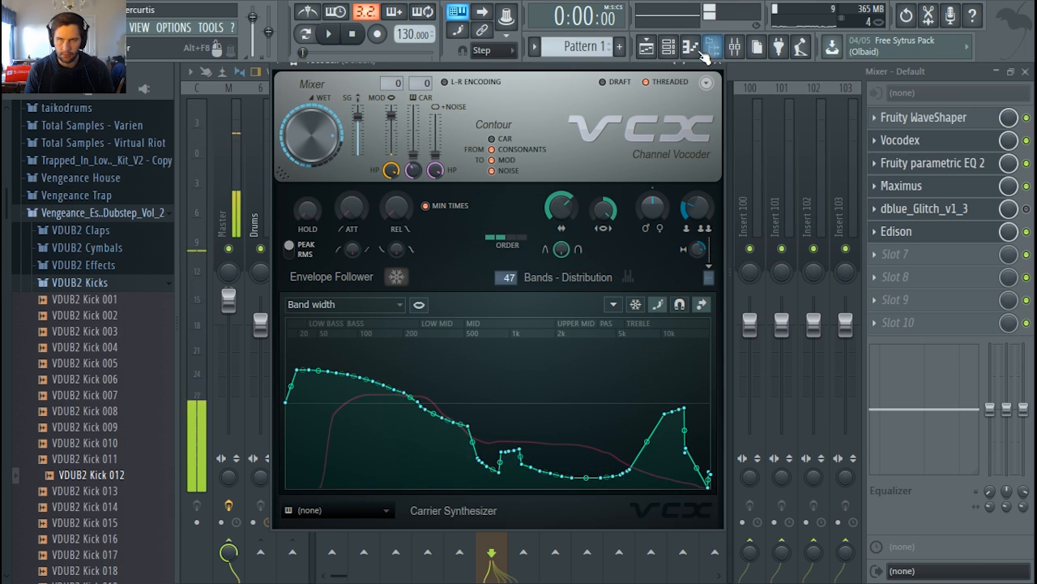
# Reshape the EQ band 3 frequency automation clip in the playlist into an early dip followed by a low peak.
pyautogui.click(646, 46)
pyautogui.press('space')
pyautogui.rightClick(277, 262)
pyautogui.rightClick(282, 264)
pyautogui.click(294, 286)
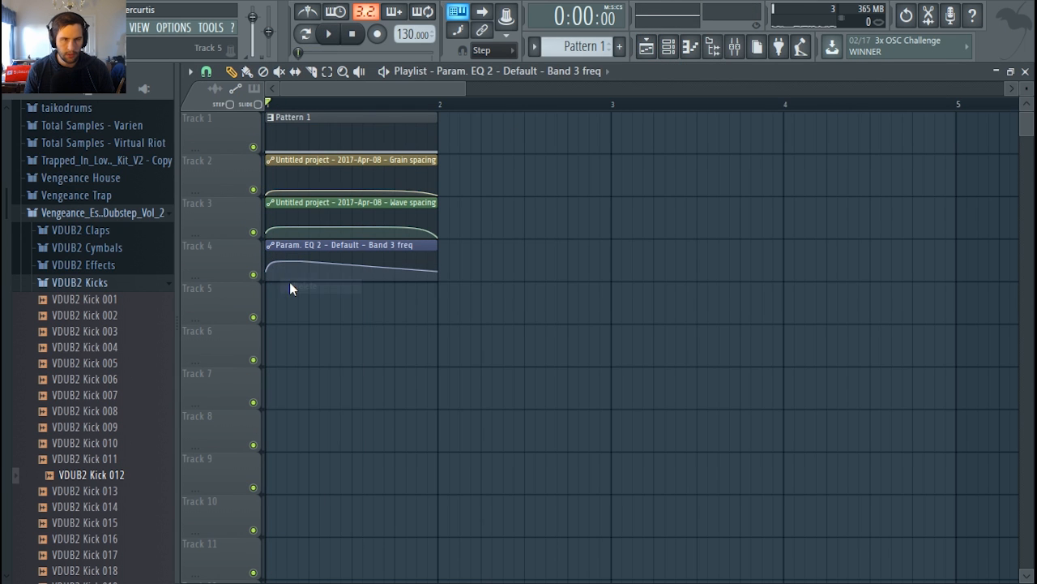
pyautogui.press('space')
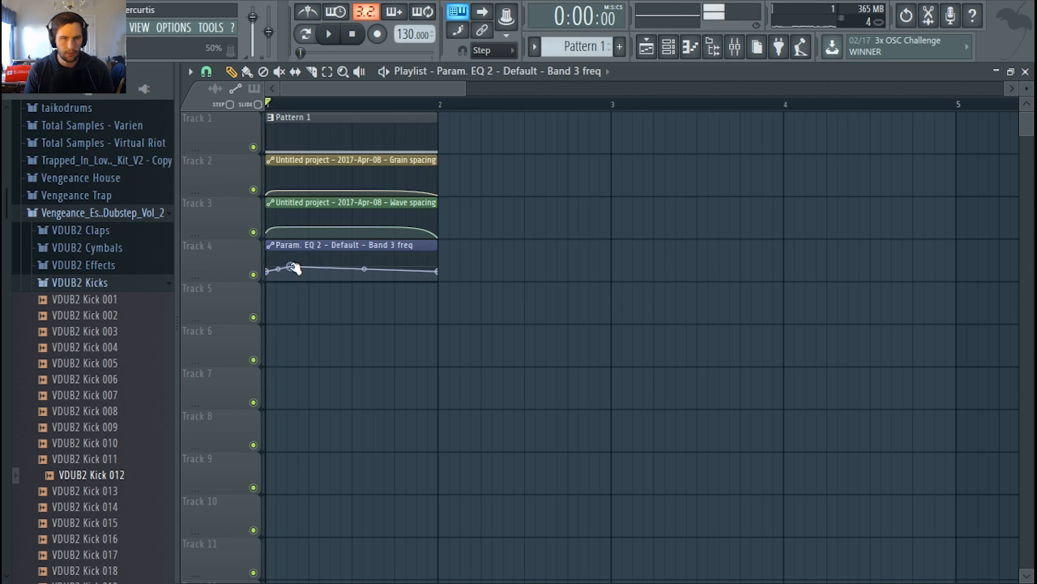
pyautogui.press('space')
# Lower the middle point of the Wave spacing automation to about 21% while auditioning.
pyautogui.press('space')
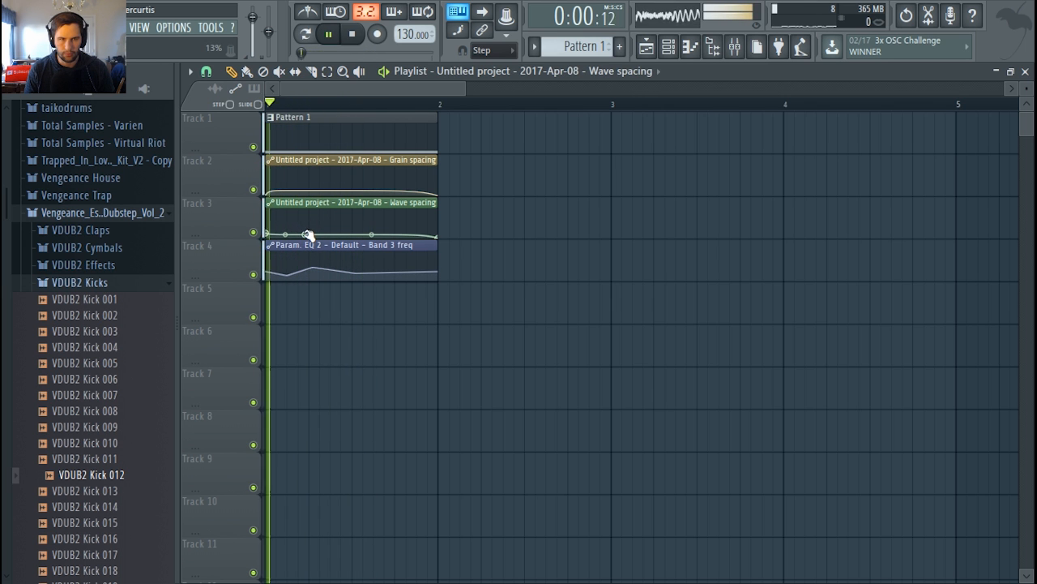
pyautogui.moveTo(307, 234); pyautogui.dragTo(310, 233)
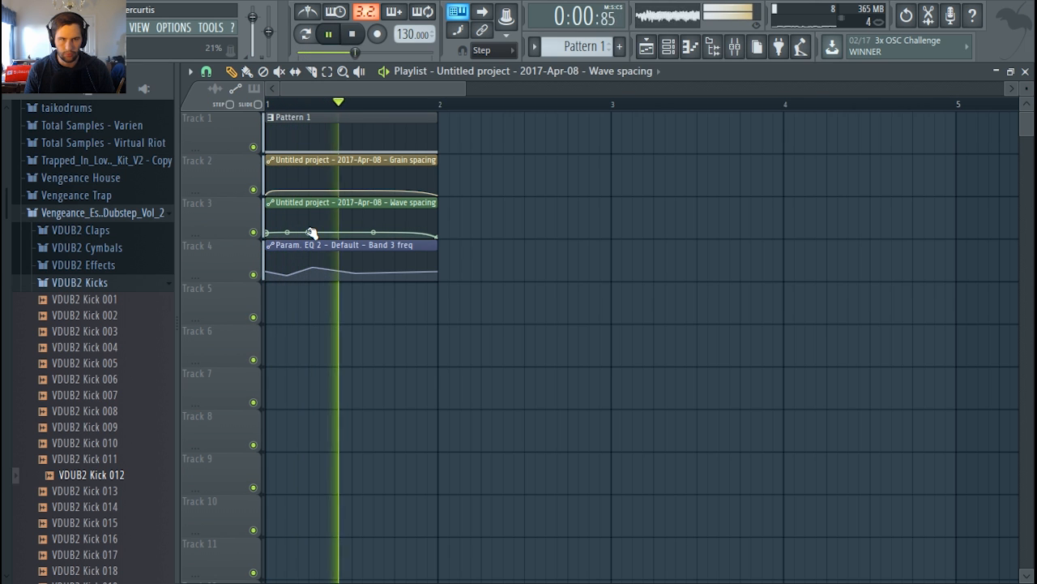
pyautogui.press('space')
# Return to the mixer and check the Glitch, Maximus and Edison effects on the Default track.
pyautogui.click(735, 47)
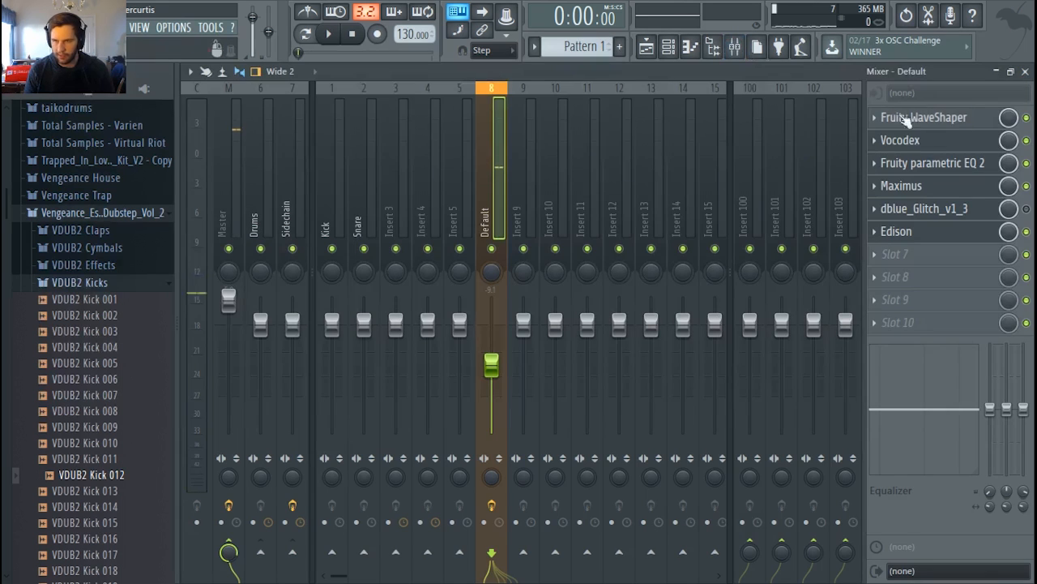
pyautogui.click(929, 204)
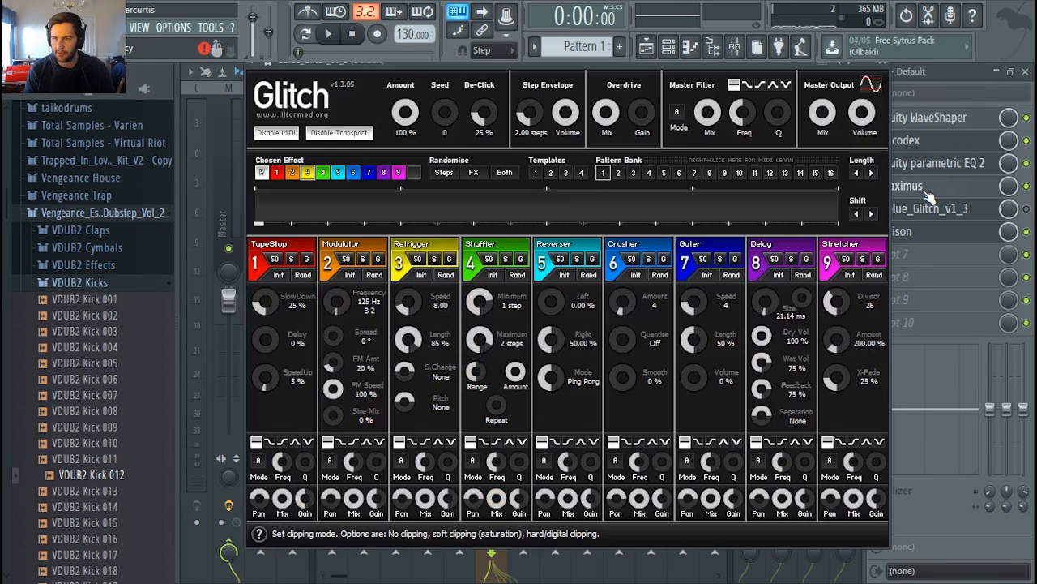
pyautogui.click(928, 191)
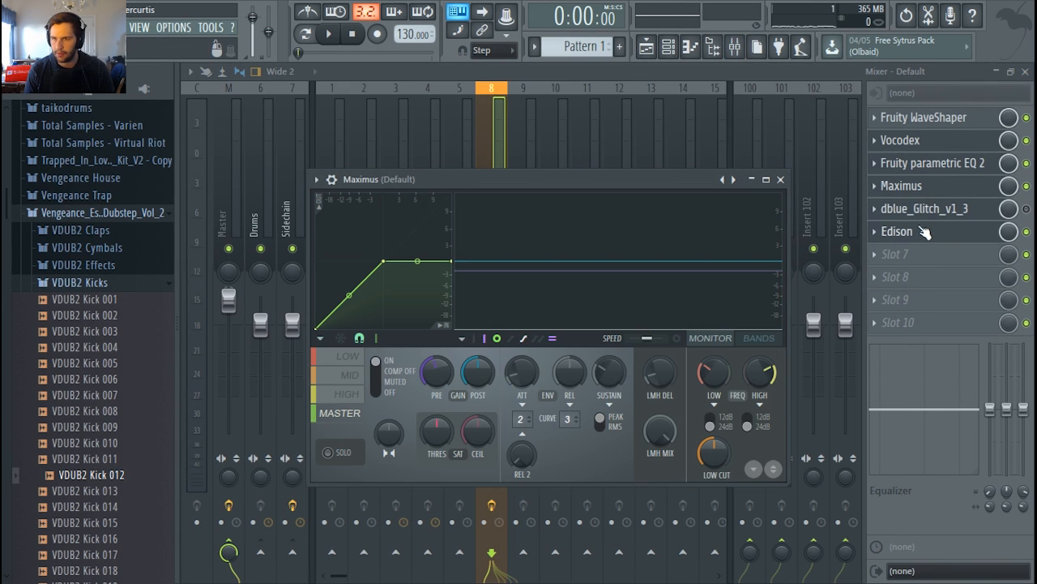
pyautogui.click(932, 221)
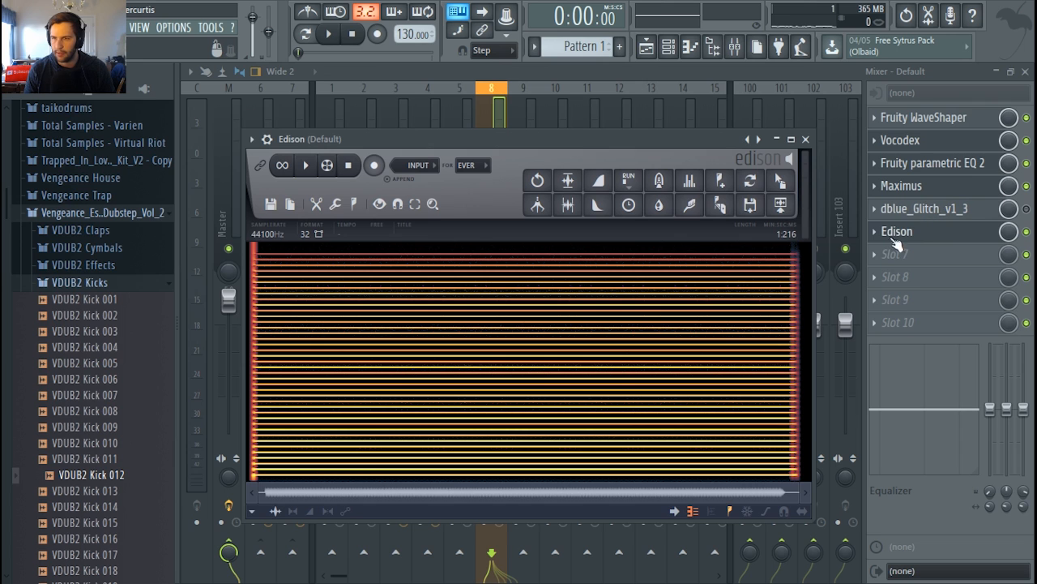
# Open Fruity WaveShaper on the Default track and shape two tall, sharp peaks in the middle of its curve while auditioning.
pyautogui.click(920, 118)
pyautogui.moveTo(373, 220); pyautogui.dragTo(462, 96)
pyautogui.moveTo(485, 163)
pyautogui.mouseDown()
pyautogui.moveTo(489, 123)
pyautogui.moveTo(479, 121)
pyautogui.moveTo(516, 148)
pyautogui.moveTo(474, 133)
pyautogui.moveTo(475, 145)
pyautogui.mouseUp()
pyautogui.press('space')
pyautogui.press('space')
pyautogui.rightClick(501, 175)
pyautogui.moveTo(510, 193); pyautogui.dragTo(500, 127)
pyautogui.press('space')
# Add a deep valley between the two peaks of the WaveShaper curve and fine-tune its position.
pyautogui.rightClick(519, 163)
pyautogui.moveTo(519, 162); pyautogui.dragTo(479, 262)
pyautogui.press('space')
pyautogui.press('space')
pyautogui.moveTo(483, 208); pyautogui.dragTo(483, 218)
pyautogui.moveTo(479, 265); pyautogui.dragTo(486, 266)
# Reduce WaveShaper's mix amount part-way while auditioning, and close the effect.
pyautogui.press('space')
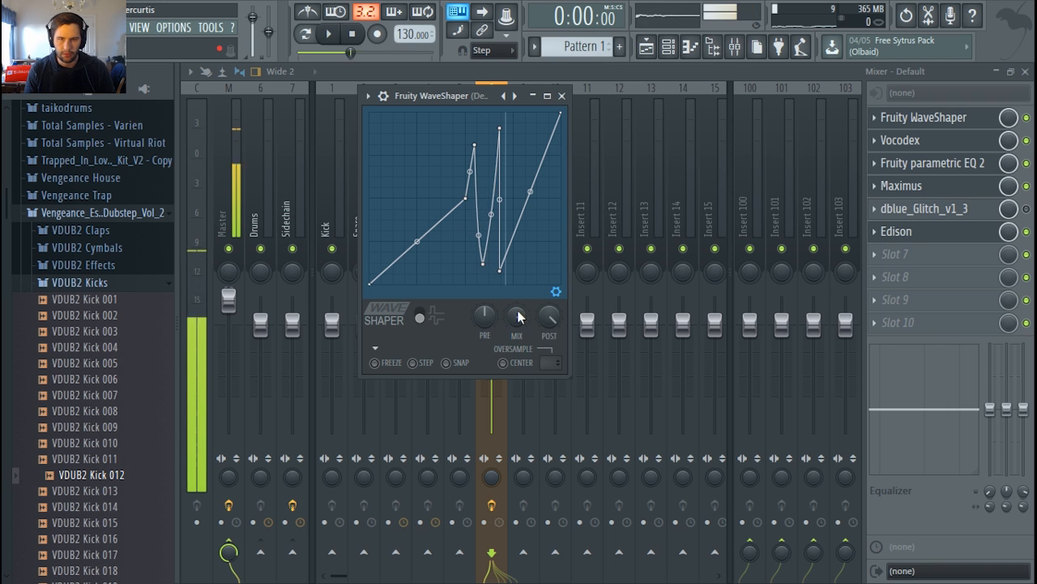
pyautogui.press('space')
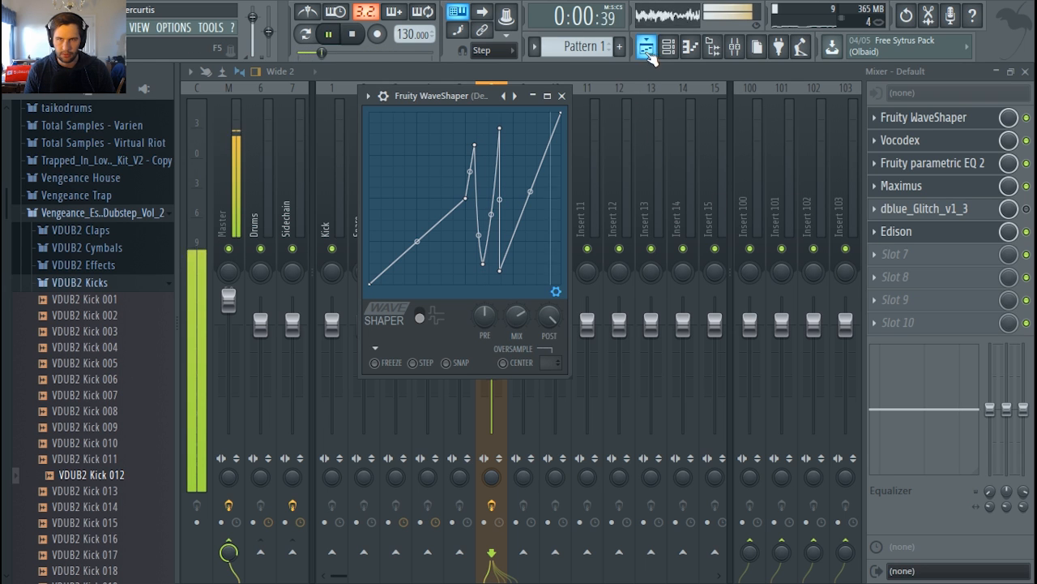
pyautogui.press('space')
pyautogui.click(562, 96)
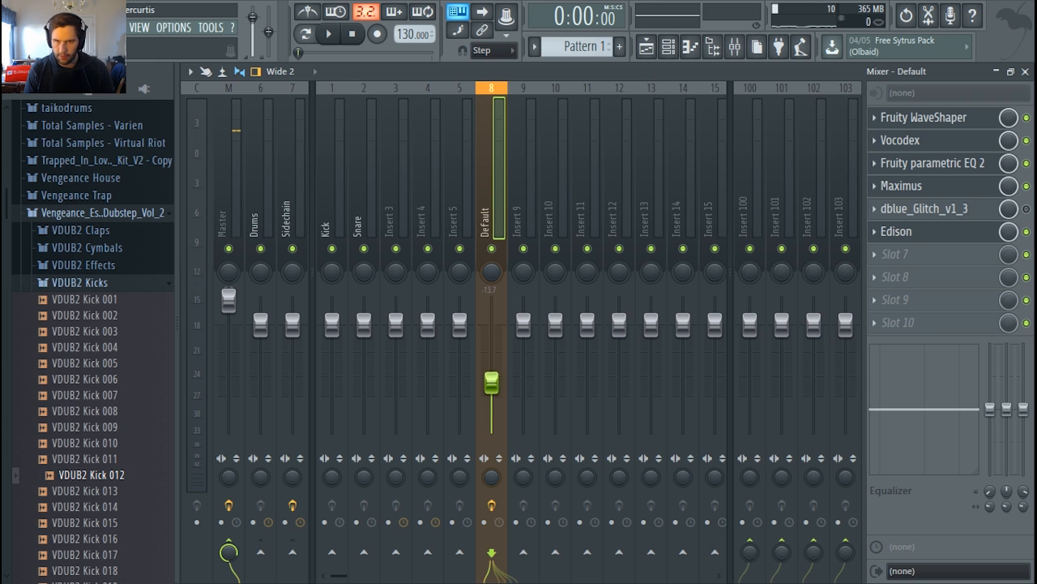
# Reshape the Grain spacing automation to drop steeply at the start and lower the Wave spacing automation while auditioning.
pyautogui.press('F5')
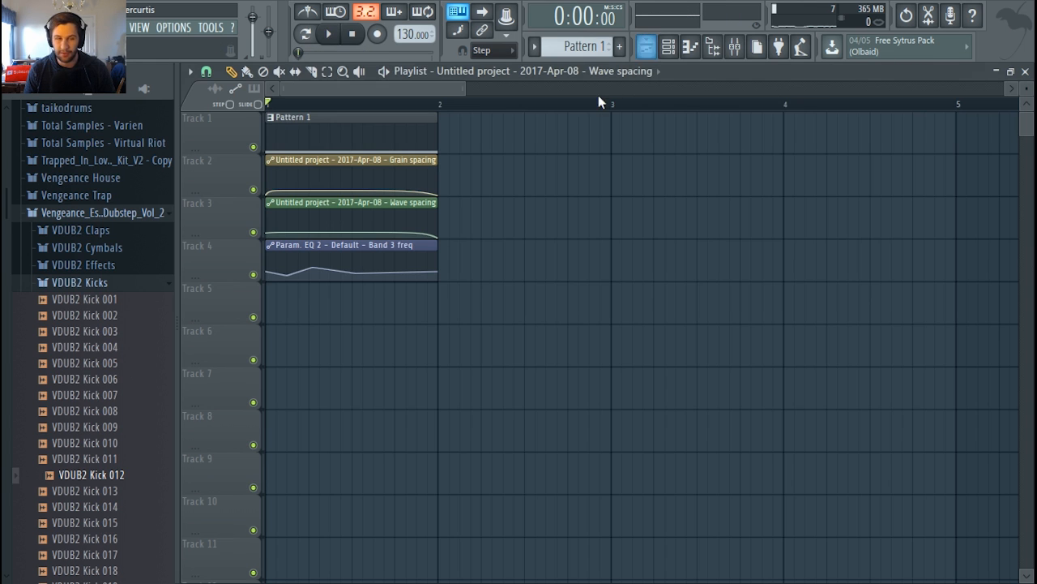
pyautogui.press('space')
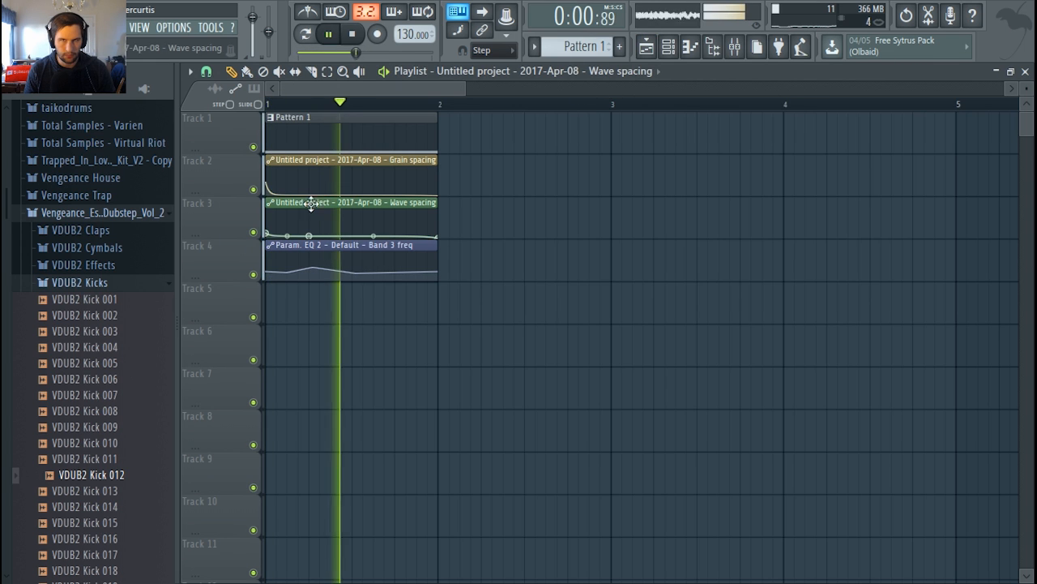
pyautogui.press('space')
pyautogui.press('space')
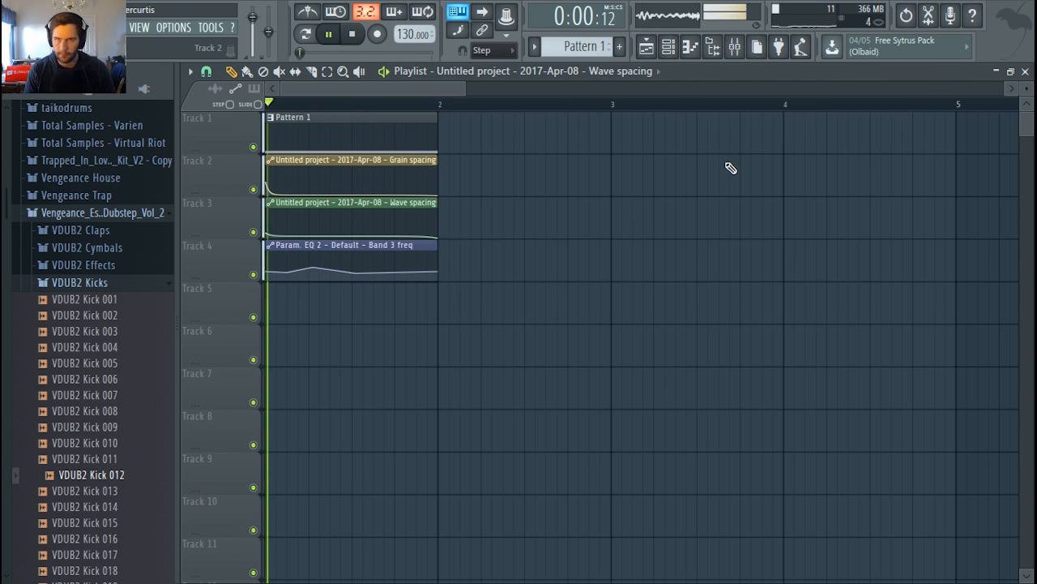
pyautogui.press('space')
# Enable the dblue Glitch effect on the Default mixer track and show its interface.
pyautogui.click(738, 54)
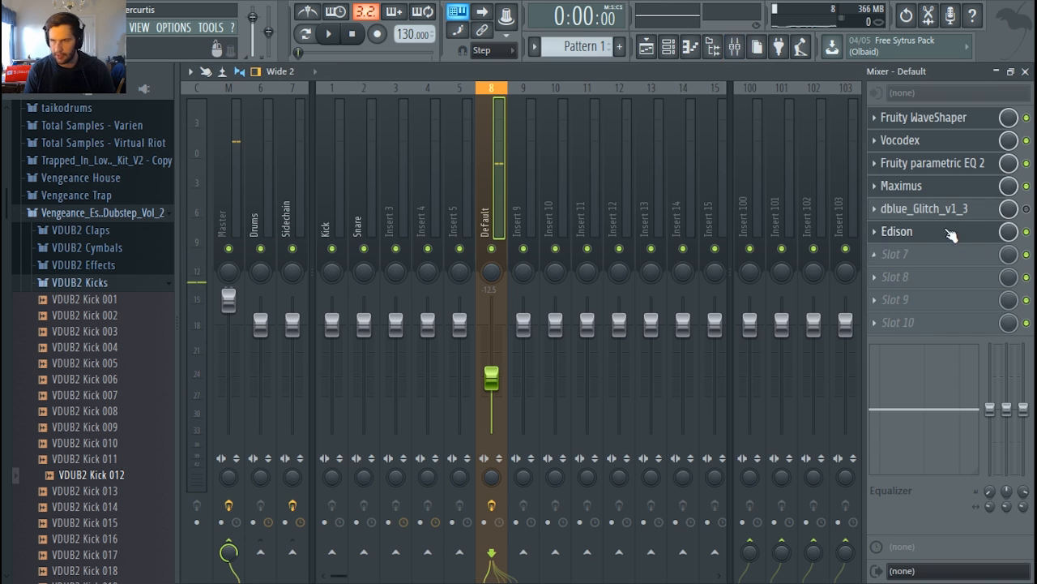
pyautogui.click(943, 211)
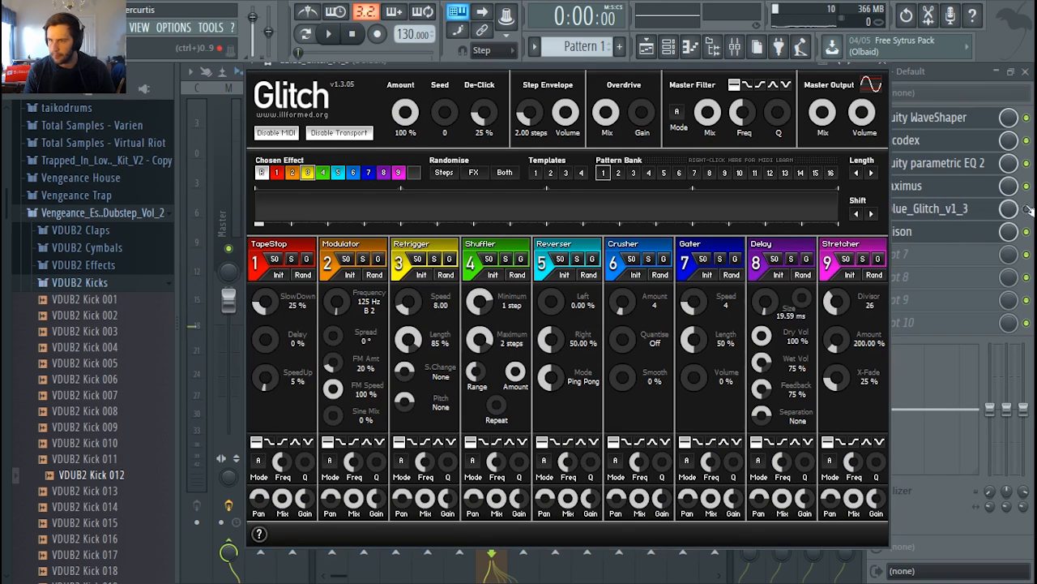
pyautogui.click(1026, 210)
pyautogui.press('Escape')
pyautogui.click(924, 212)
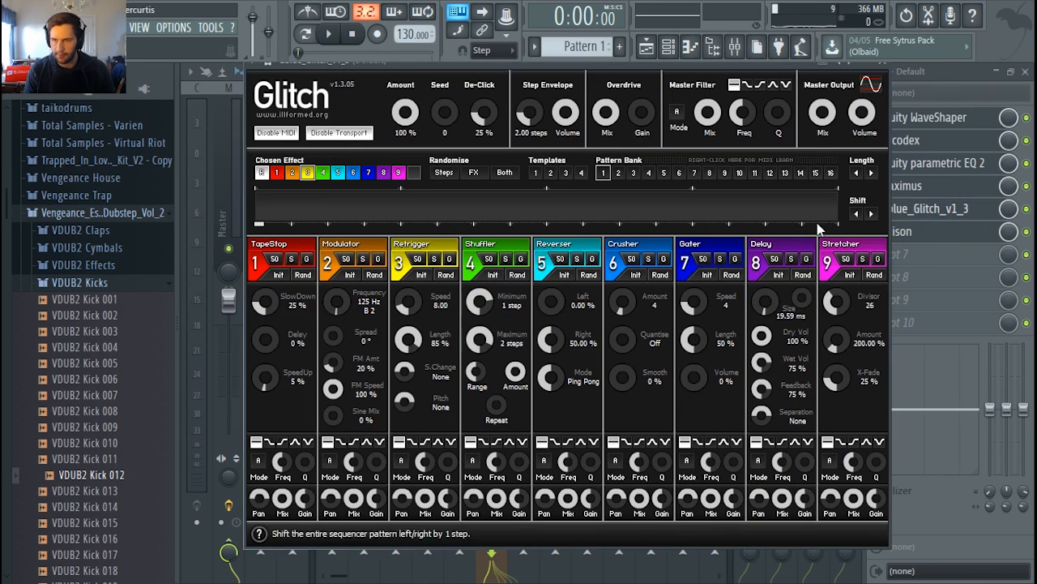
# Fill Glitch's step sequence with the Retrigger effect, repeating it on the first steps, and audition it.
pyautogui.click(308, 175)
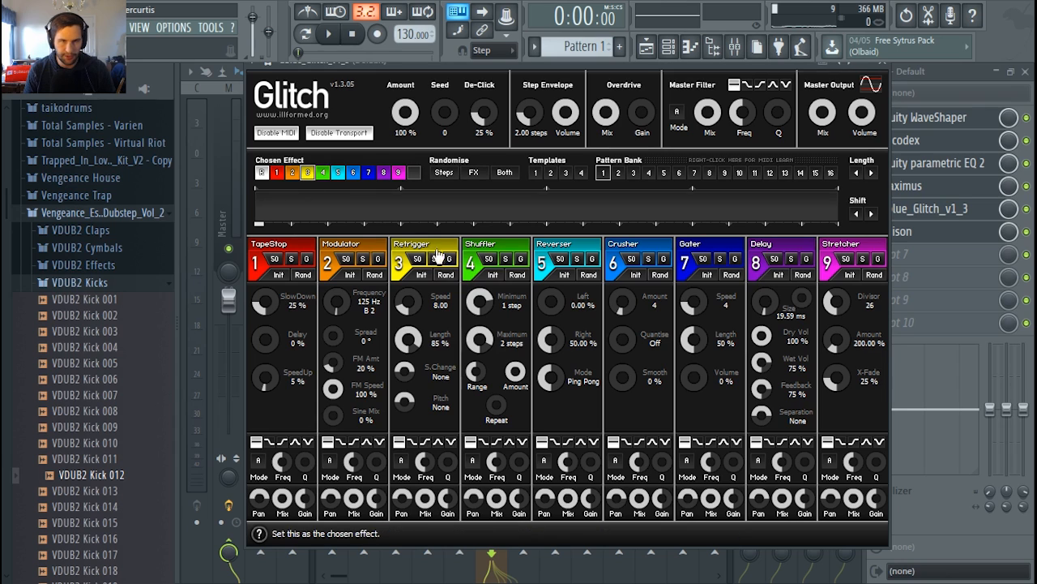
pyautogui.click(248, 209)
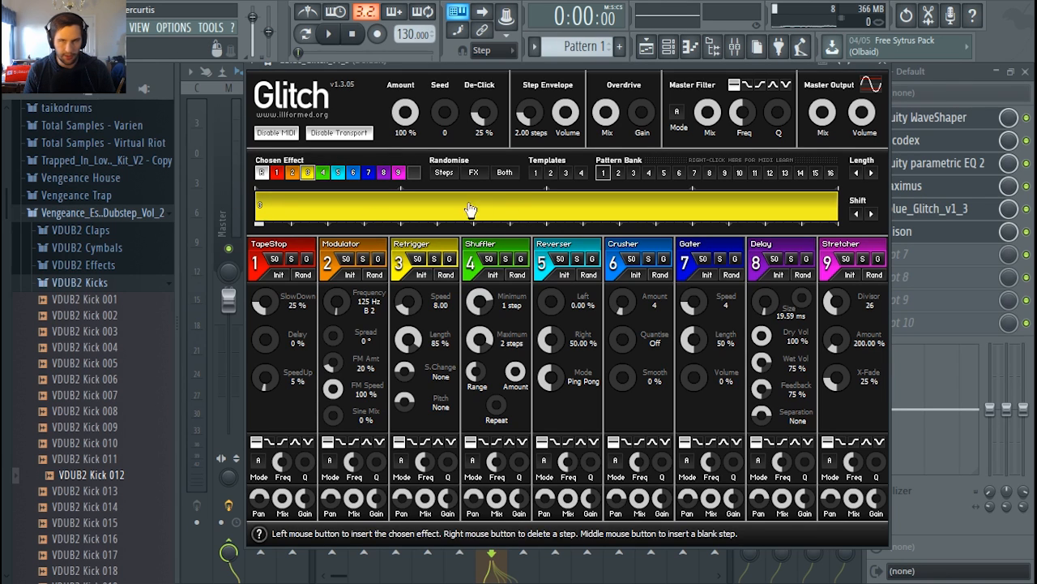
pyautogui.press('space')
pyautogui.press('space')
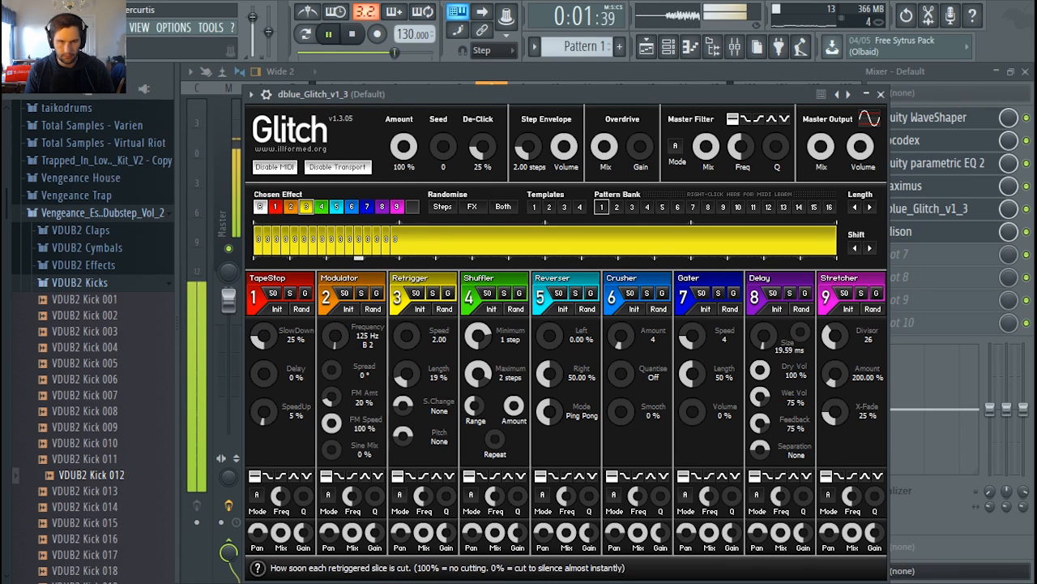
# Set the Retrigger's length to 100% and its speed to 23.67 slices per beat while auditioning.
pyautogui.moveTo(409, 375); pyautogui.dragTo(408, 373)
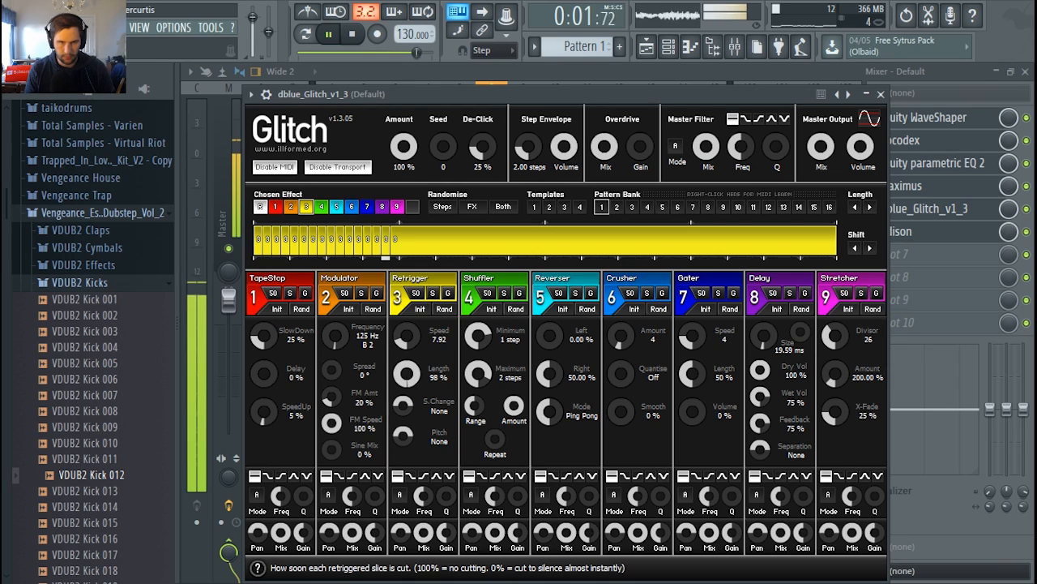
pyautogui.moveTo(407, 335); pyautogui.dragTo(407, 320)
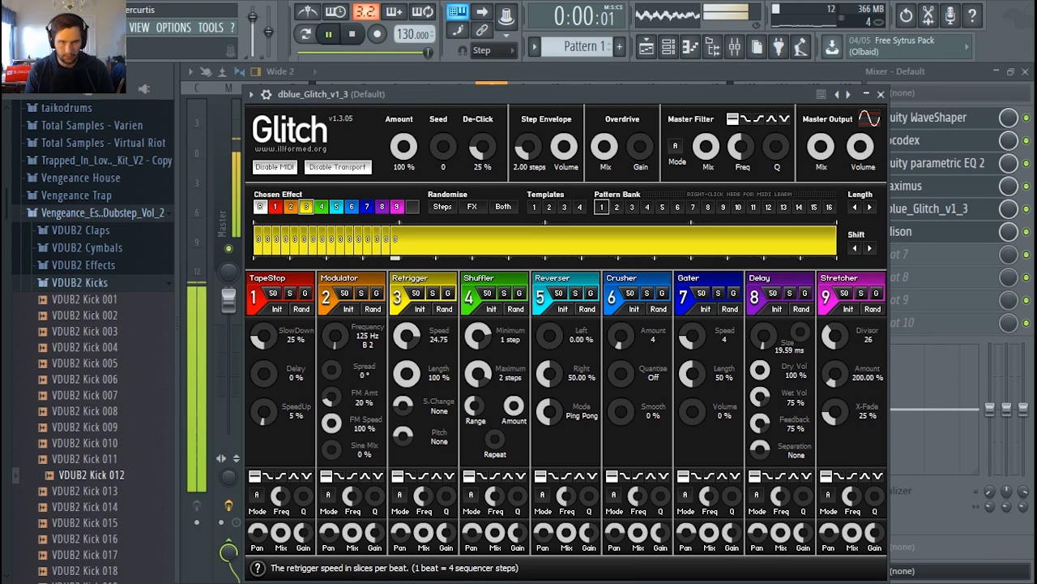
pyautogui.press('space')
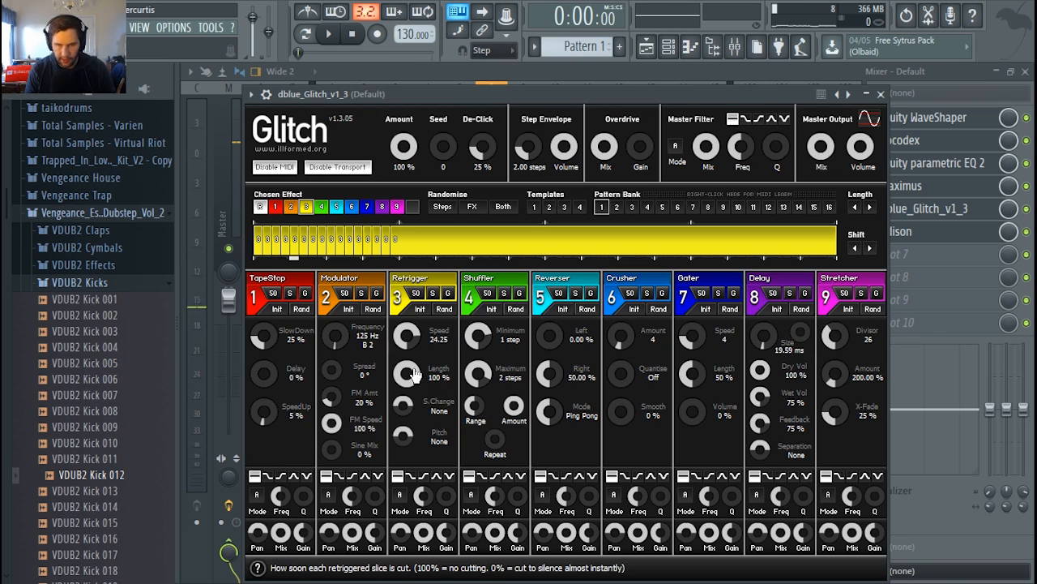
pyautogui.moveTo(407, 373); pyautogui.dragTo(413, 346)
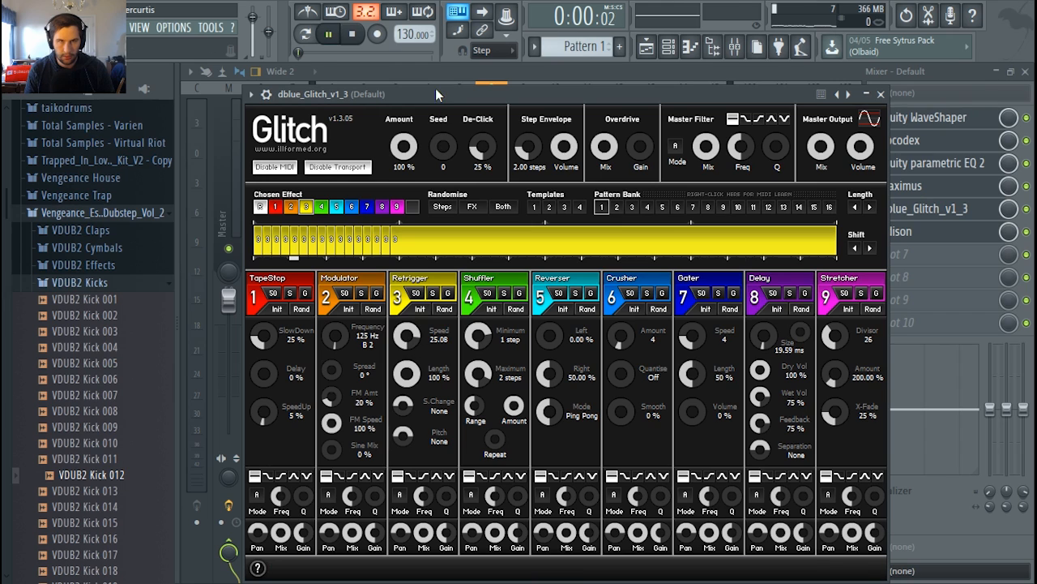
pyautogui.moveTo(410, 344); pyautogui.dragTo(411, 331)
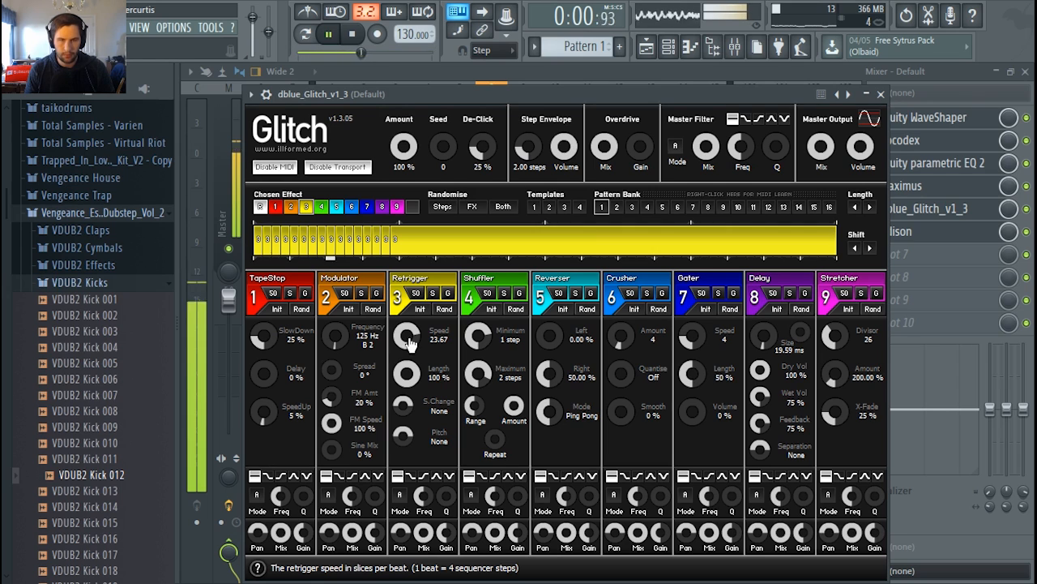
pyautogui.press('space')
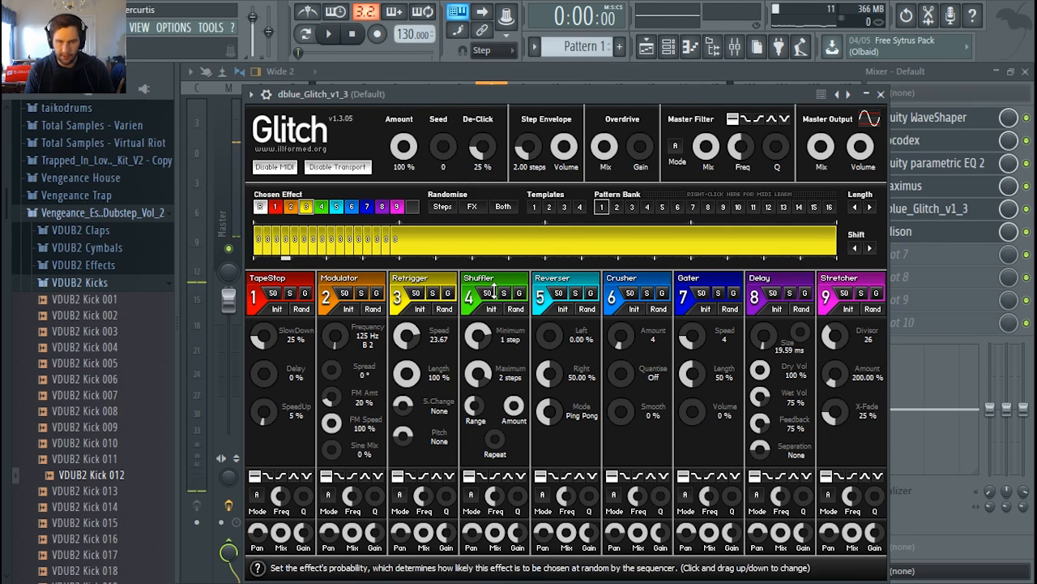
# Free the slot above Edison on the Default mixer track and insert Fruity Delay 2, placing it ahead of dblue_Glitch.
pyautogui.click(925, 209)
pyautogui.scroll(-1, 908, 233)
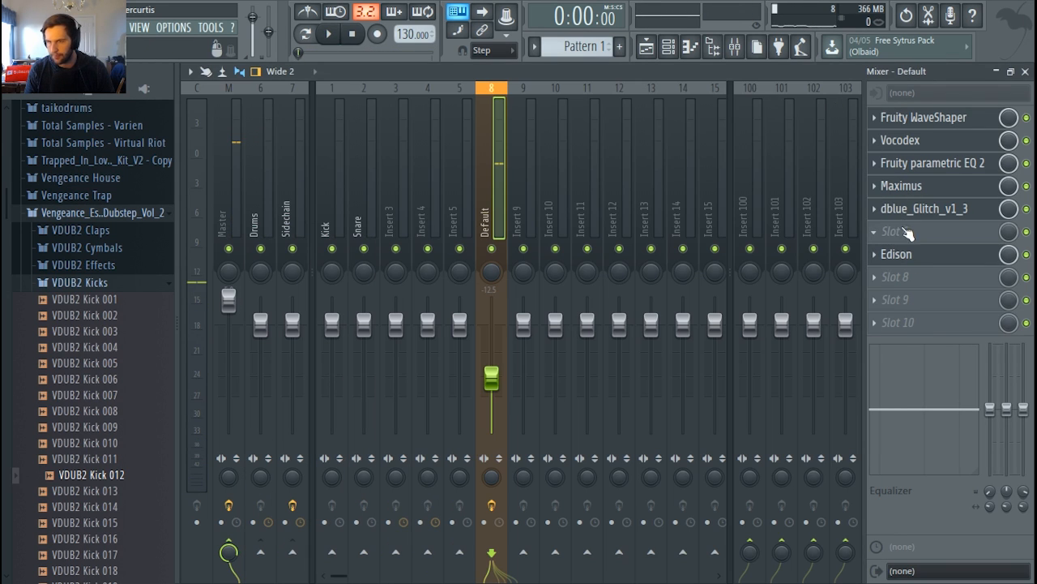
pyautogui.click(887, 228)
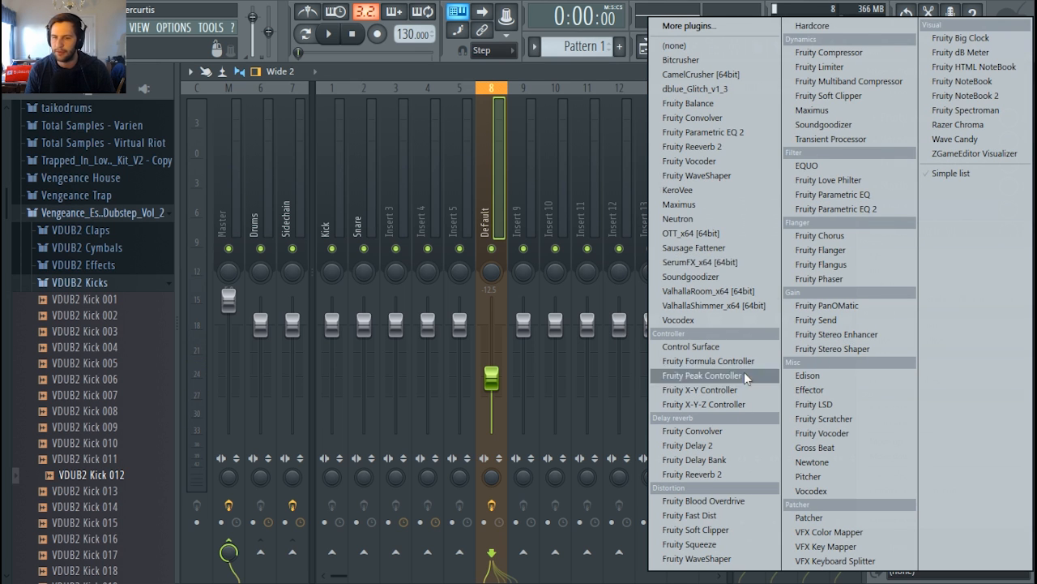
pyautogui.click(732, 444)
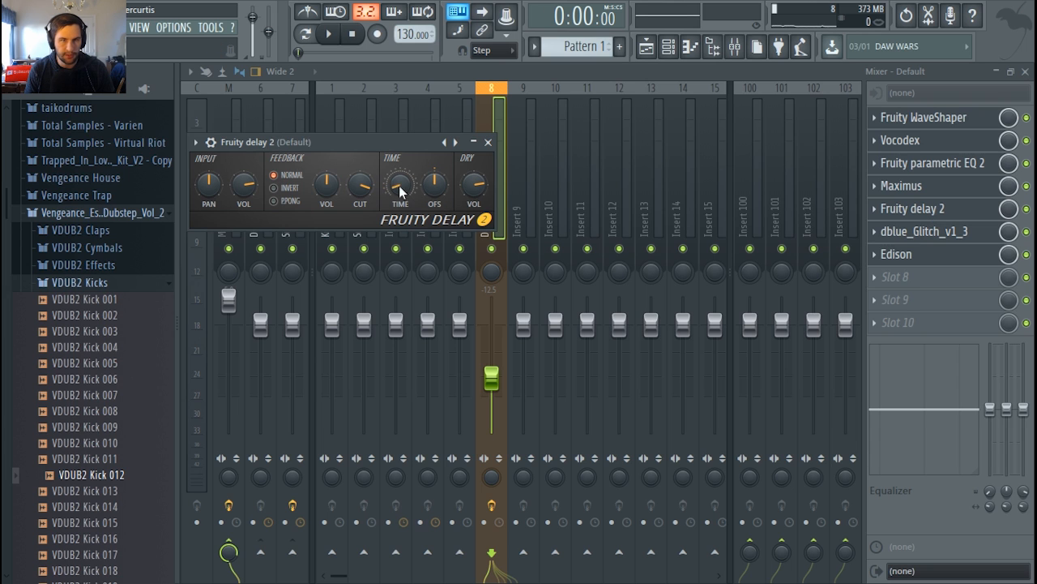
# Shorten the delay time and audition it, trying Fruity Delay 2 after dblue_Glitch before returning it ahead of it.
pyautogui.moveTo(400, 143); pyautogui.dragTo(423, 135)
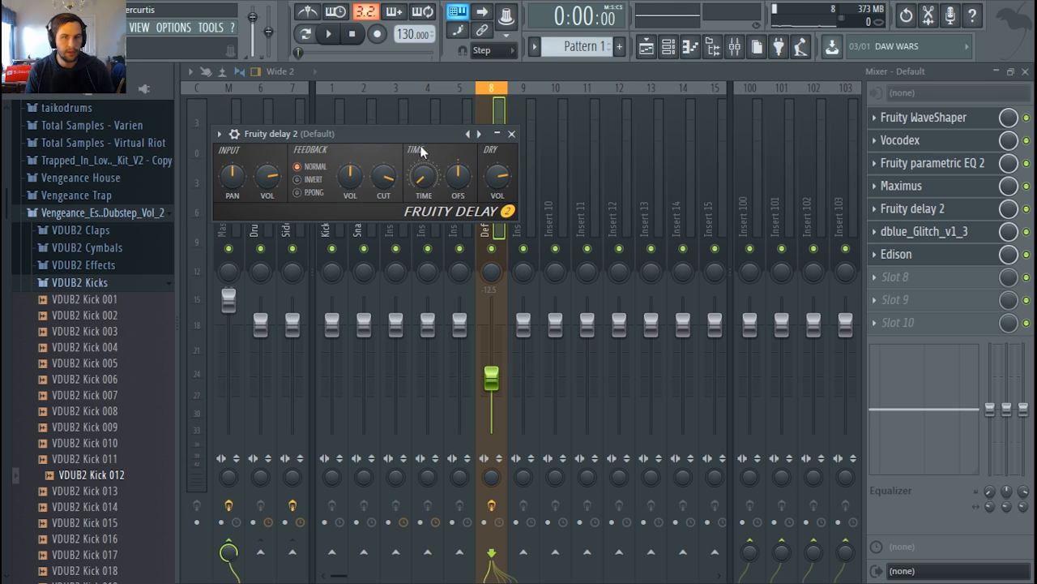
pyautogui.moveTo(421, 147); pyautogui.dragTo(436, 151)
pyautogui.press('space')
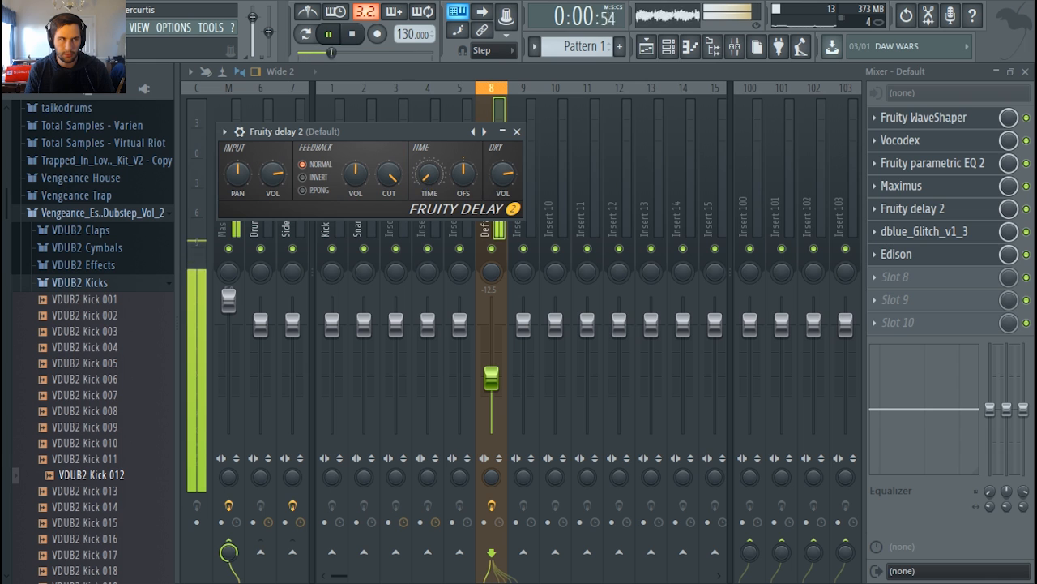
pyautogui.moveTo(900, 208); pyautogui.dragTo(919, 235)
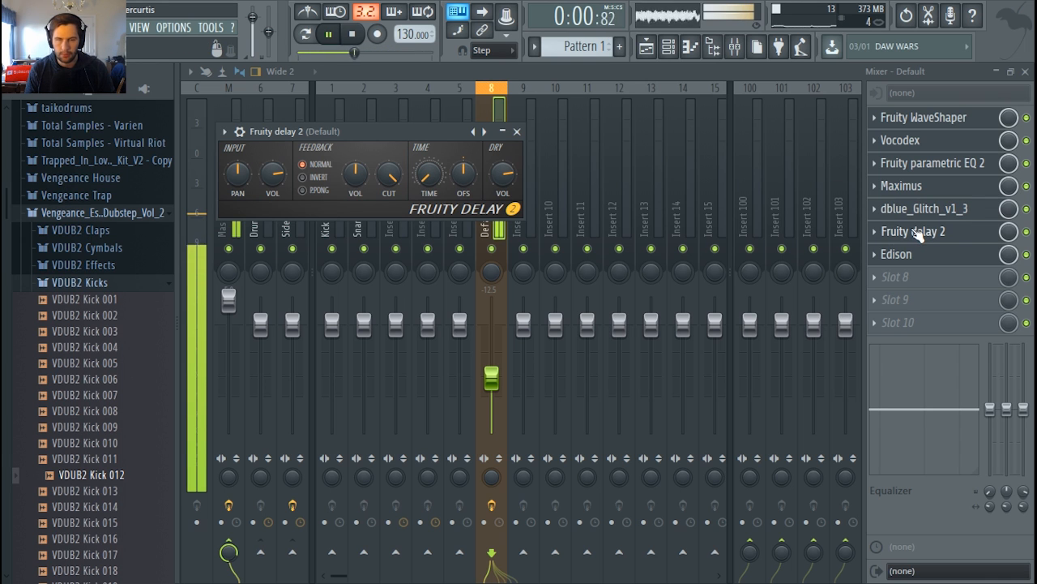
pyautogui.moveTo(918, 235); pyautogui.dragTo(916, 209)
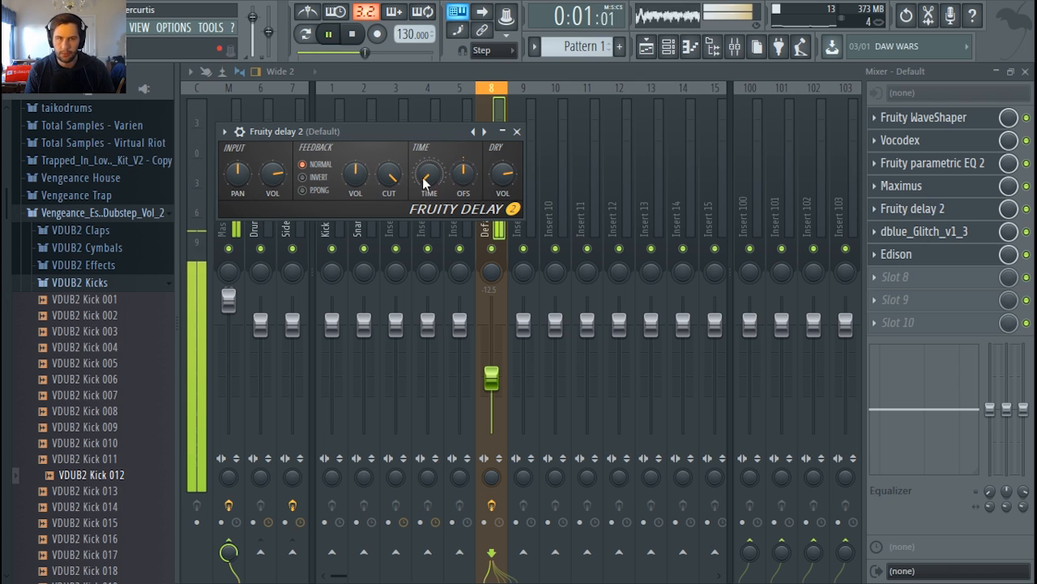
# Set Fruity Delay 2's feedback to ping pong, pan its input left, and audition the result.
pyautogui.click(302, 191)
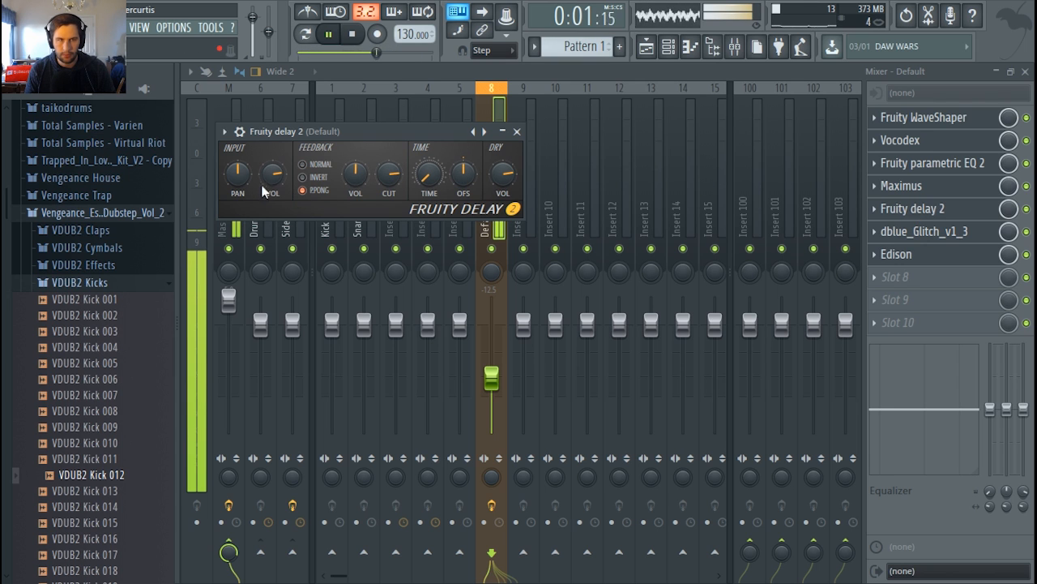
pyautogui.press('space')
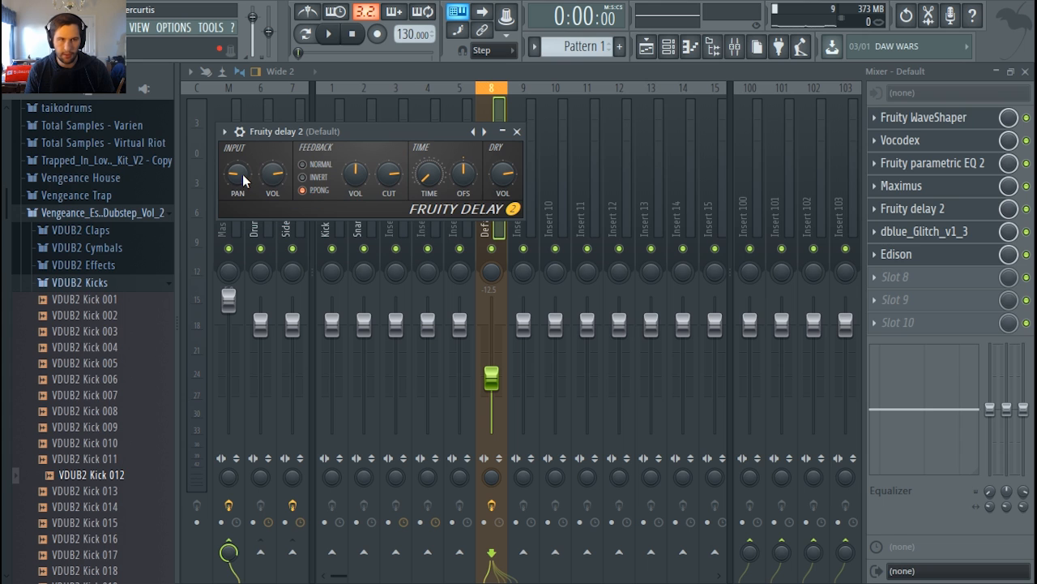
pyautogui.press('space')
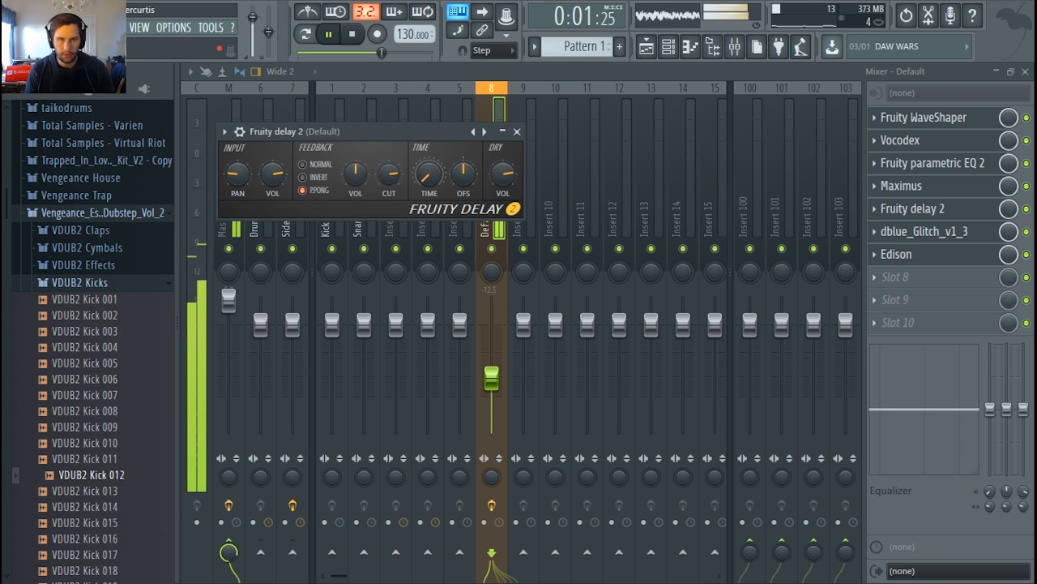
pyautogui.press('F5')
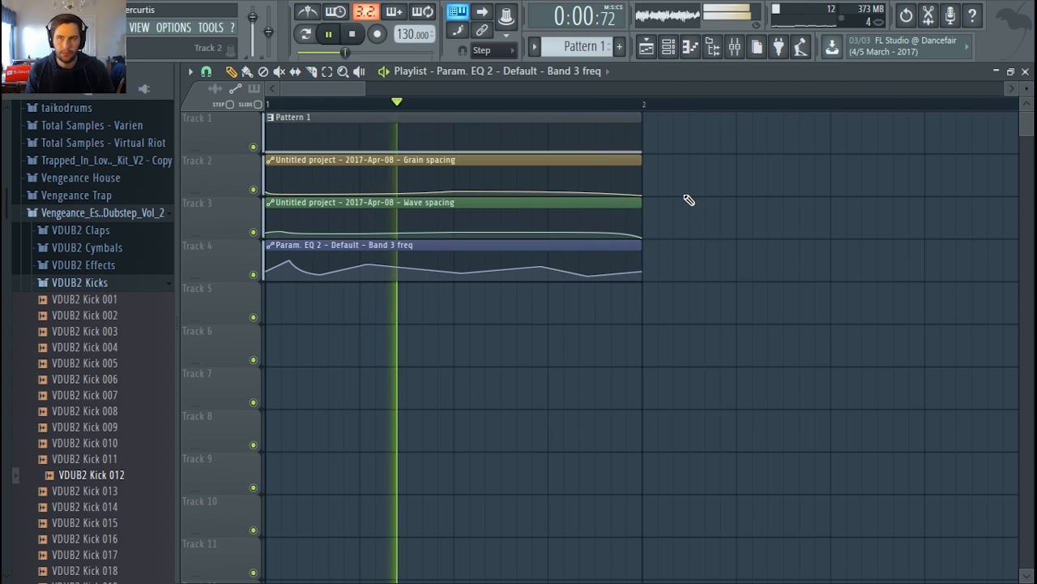
pyautogui.press('space')
# Show Edison from the Default mixer track and arm it for a fresh recording.
pyautogui.click(734, 46)
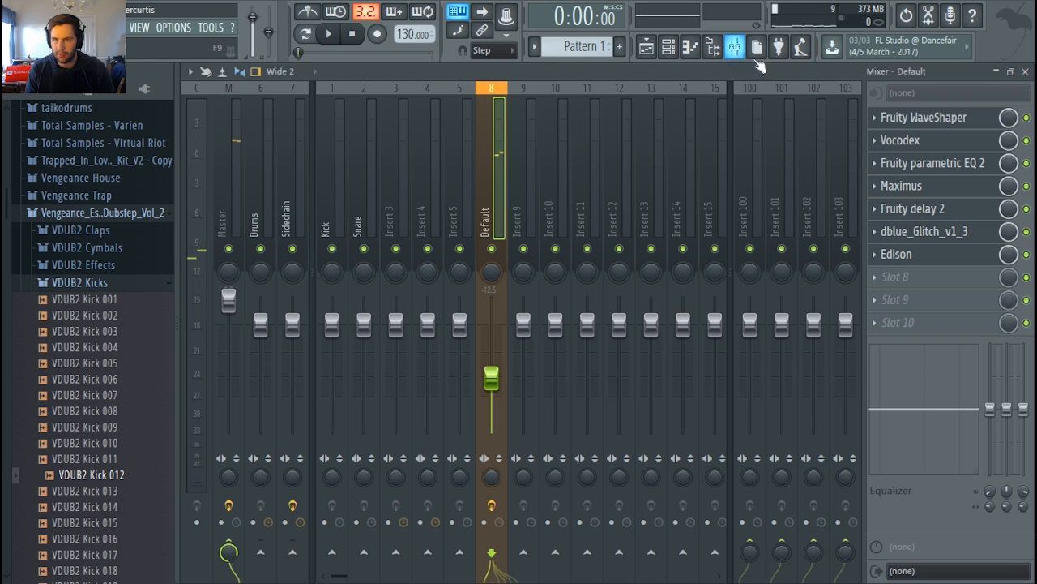
pyautogui.click(896, 254)
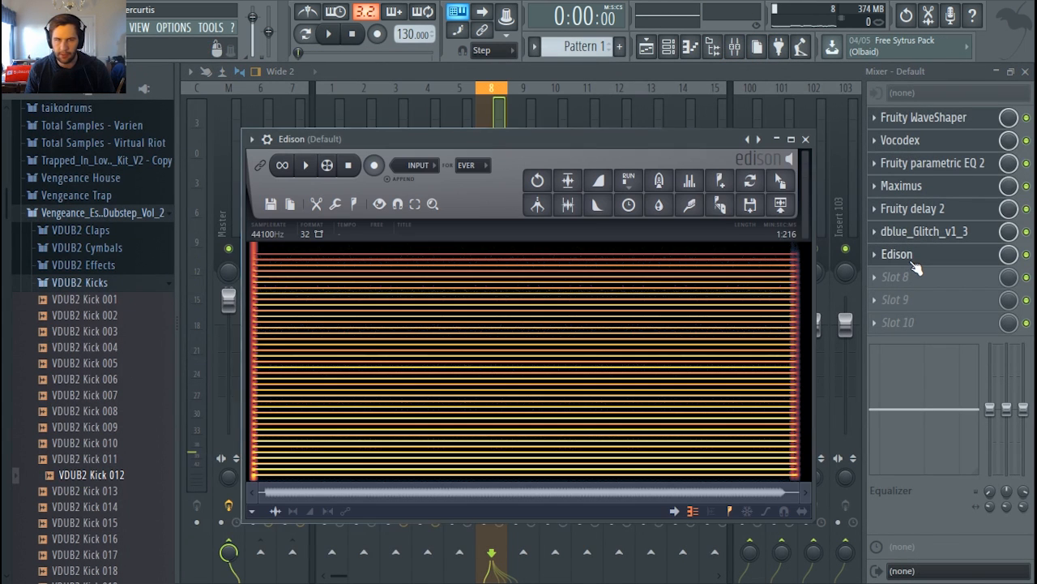
pyautogui.click(271, 205)
pyautogui.click(284, 229)
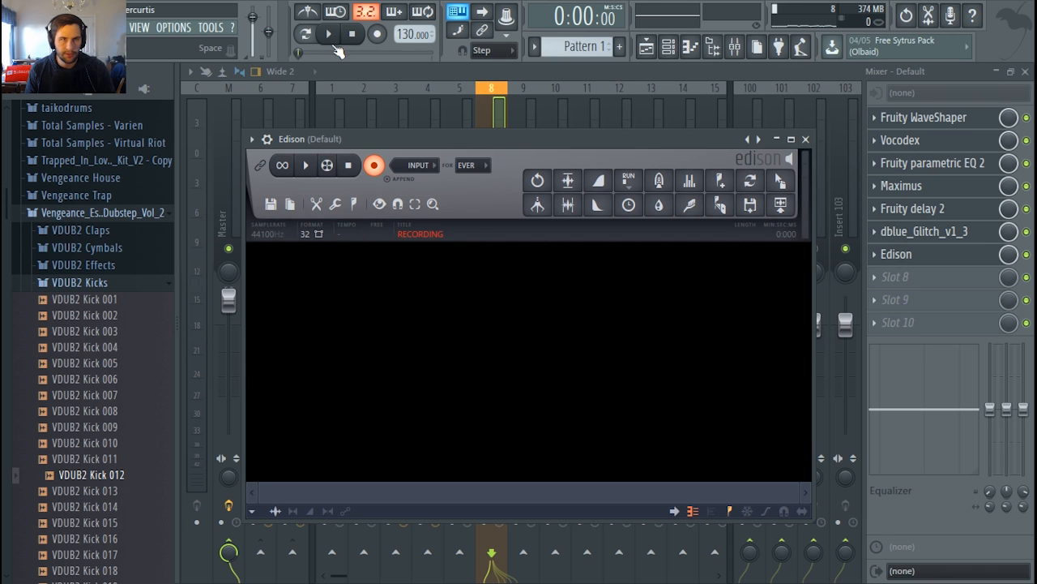
# Select the first bar of the playlist as the playback range.
pyautogui.click(646, 46)
pyautogui.moveTo(270, 111); pyautogui.dragTo(629, 154)
pyautogui.click(735, 46)
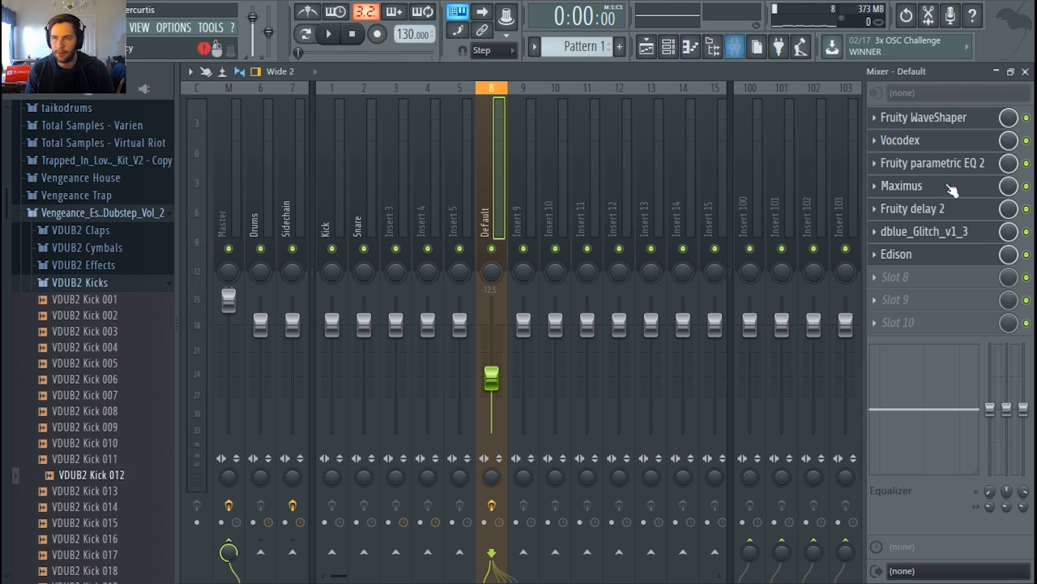
pyautogui.click(646, 46)
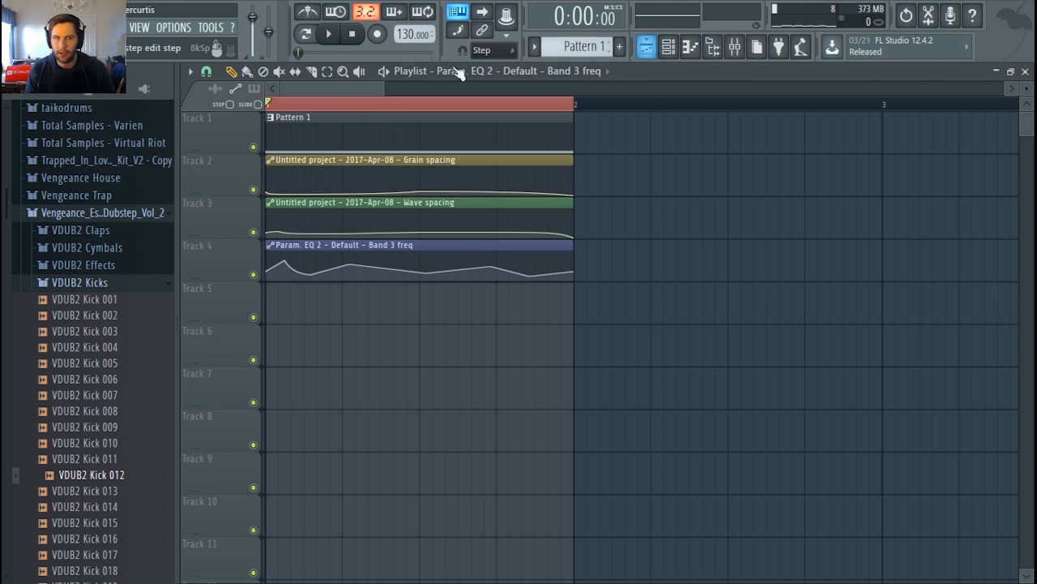
pyautogui.keyDown('ctrl'); pyautogui.click(278, 104); pyautogui.keyUp('ctrl')
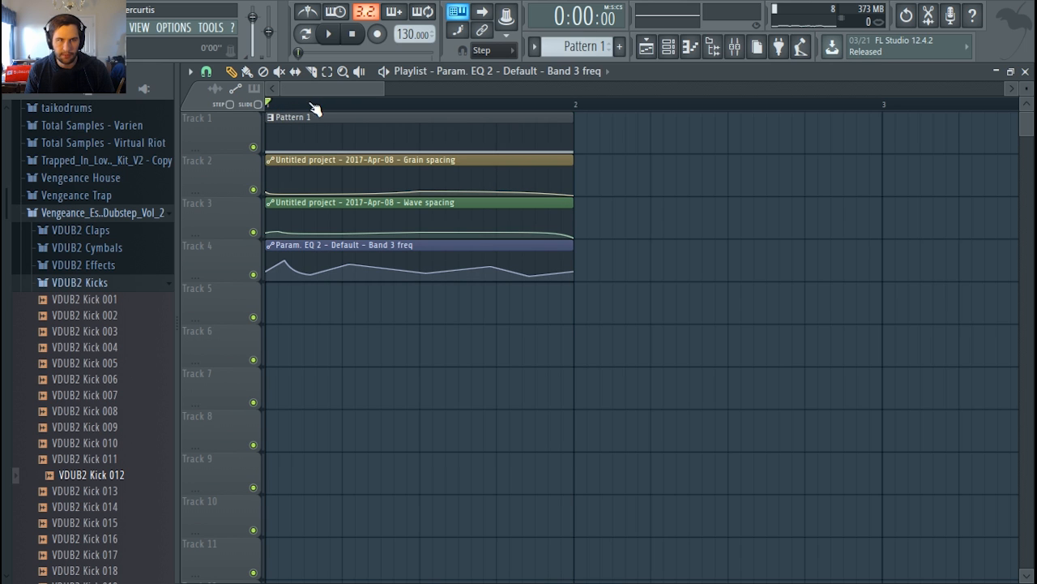
pyautogui.moveTo(272, 112); pyautogui.dragTo(578, 135)
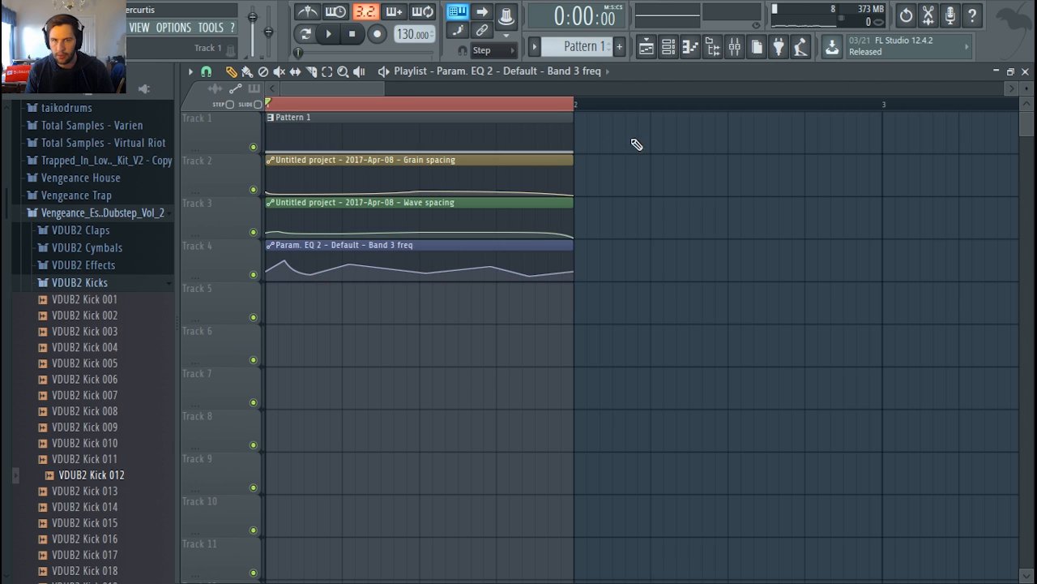
# Reopen Edison on the Default mixer track and set it to record on play.
pyautogui.click(712, 46)
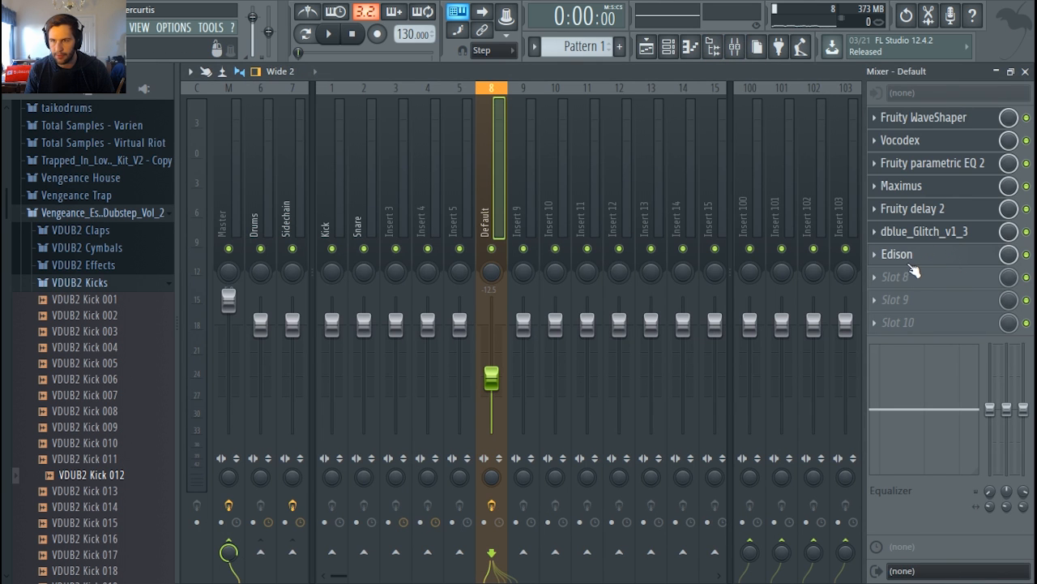
pyautogui.click(904, 259)
pyautogui.click(904, 259)
pyautogui.click(904, 259)
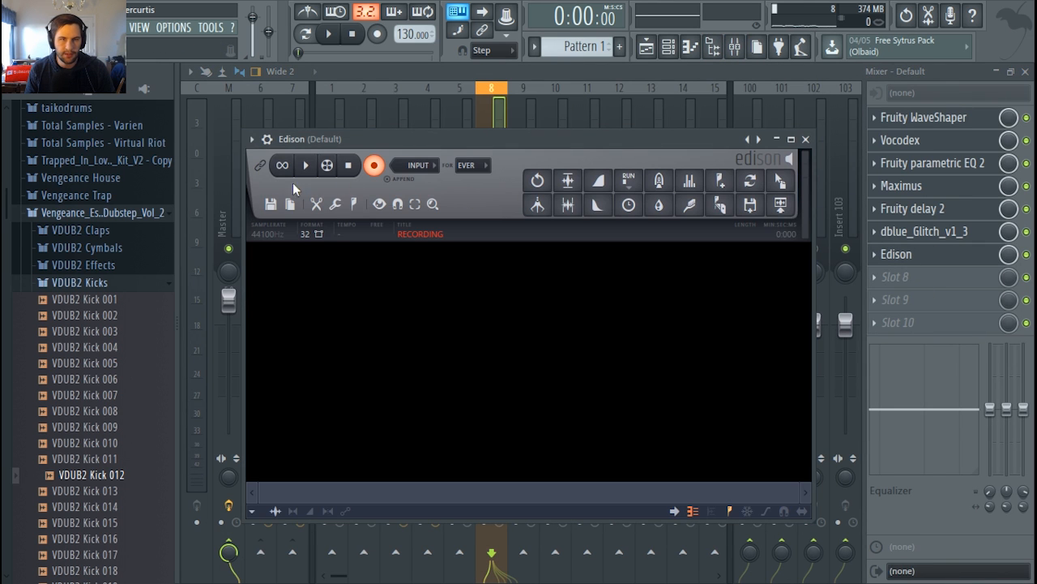
pyautogui.click(434, 166)
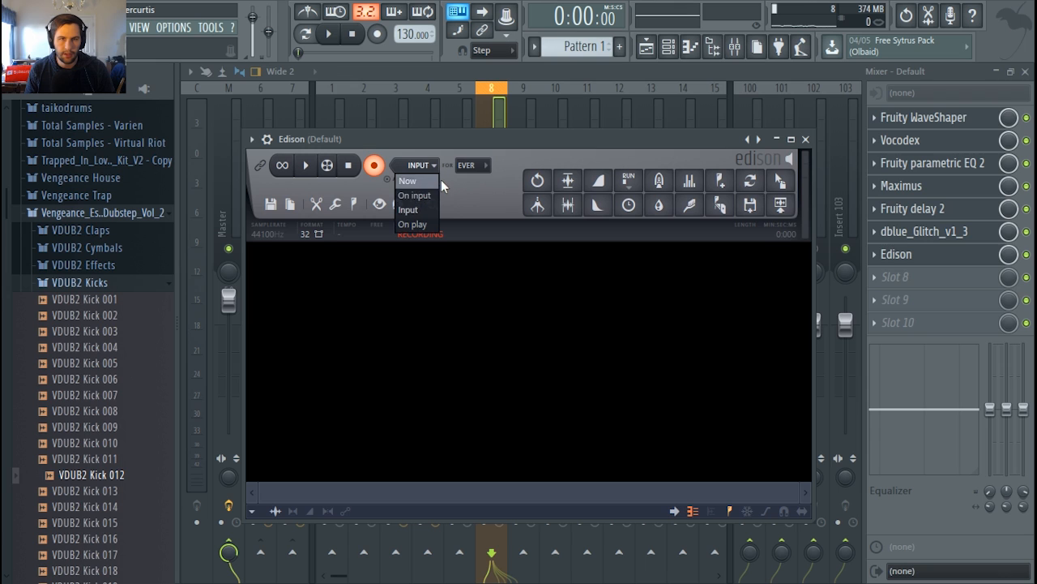
pyautogui.click(428, 224)
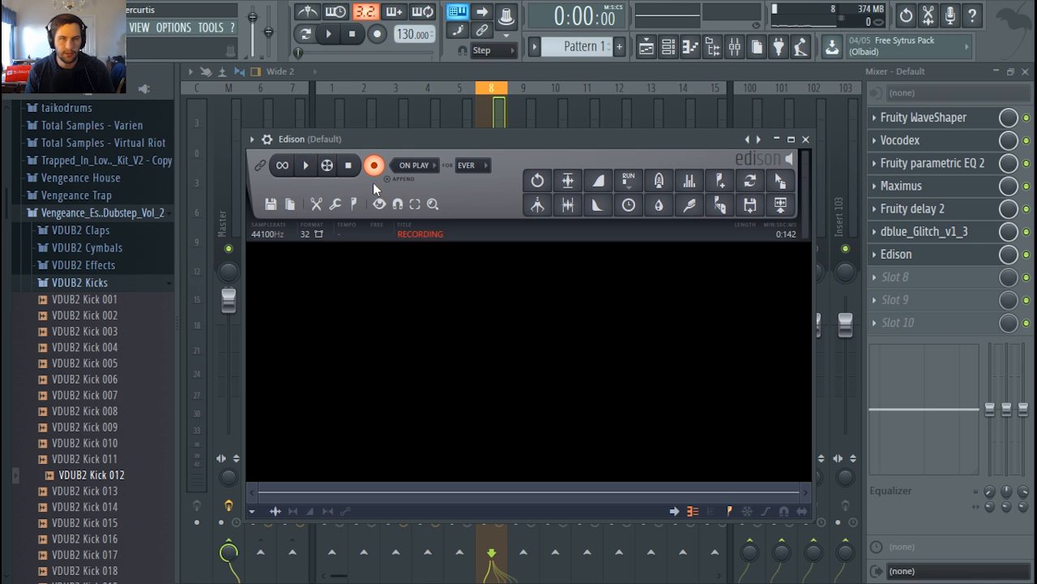
# Record at least two passes of the looped bar into Edison, stopping playback and disarming recording.
pyautogui.click(329, 35)
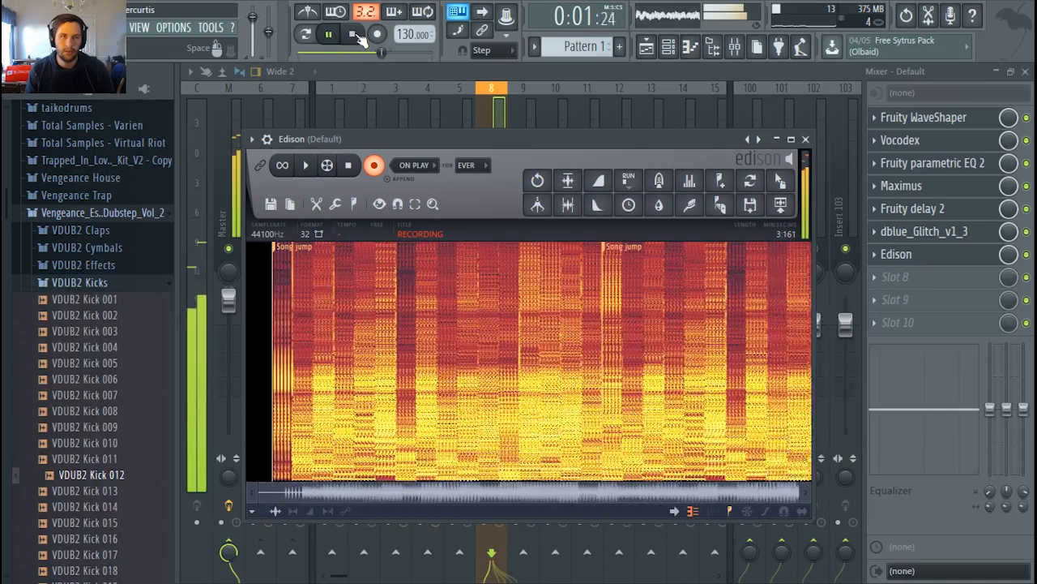
pyautogui.click(354, 34)
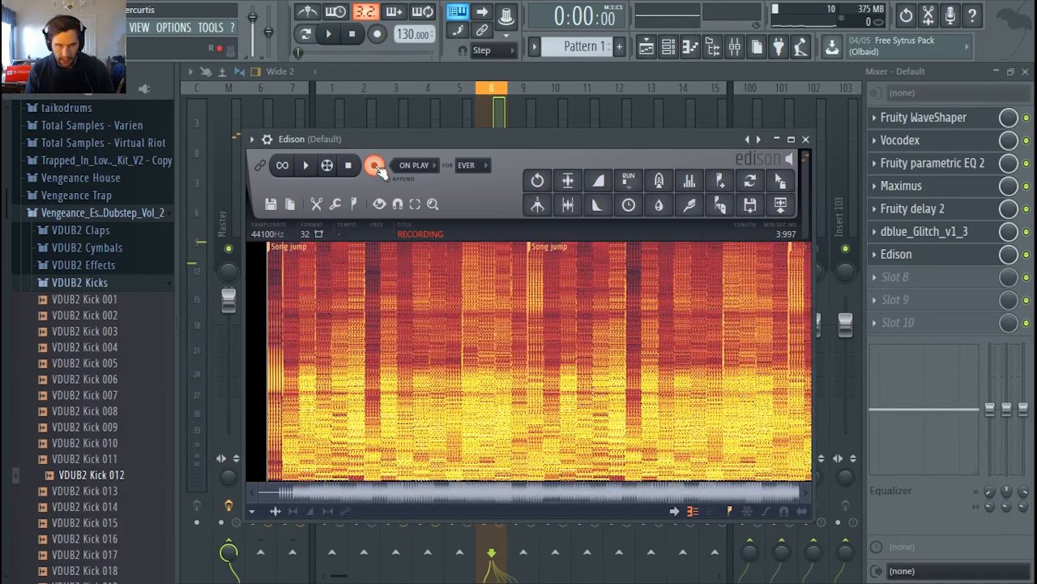
pyautogui.click(375, 167)
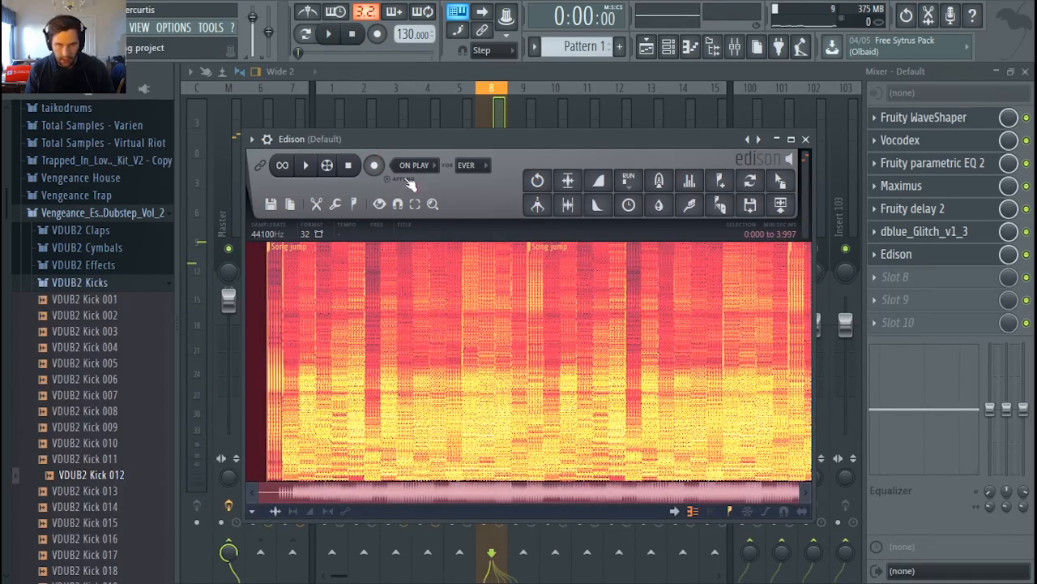
# Delete the recording from the second Song jump marker onward and select the remaining pass after the first marker.
pyautogui.doubleClick(534, 253)
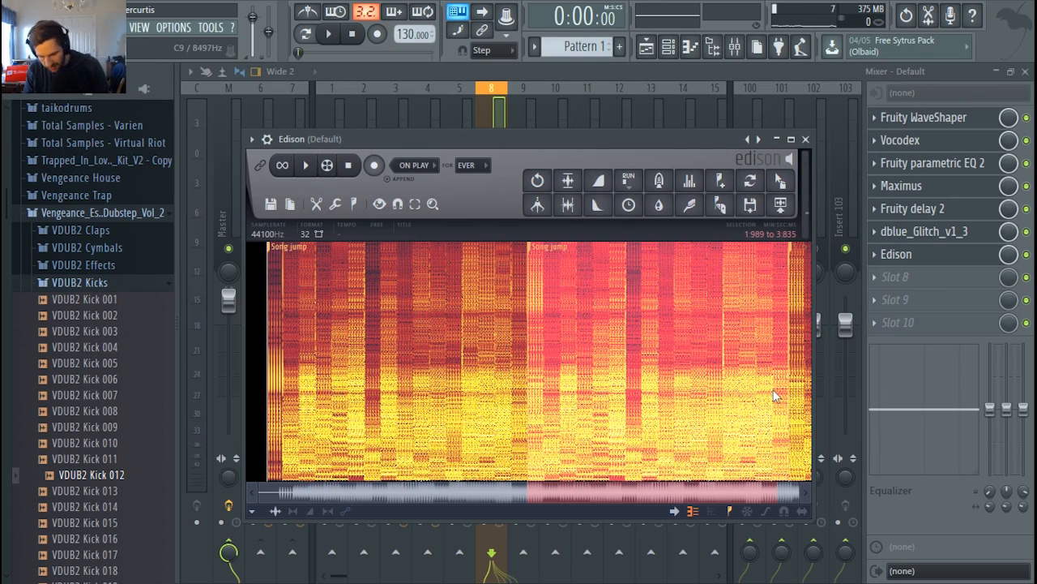
pyautogui.moveTo(778, 409); pyautogui.dragTo(869, 429)
pyautogui.hotkey('ctrl', 'Delete')
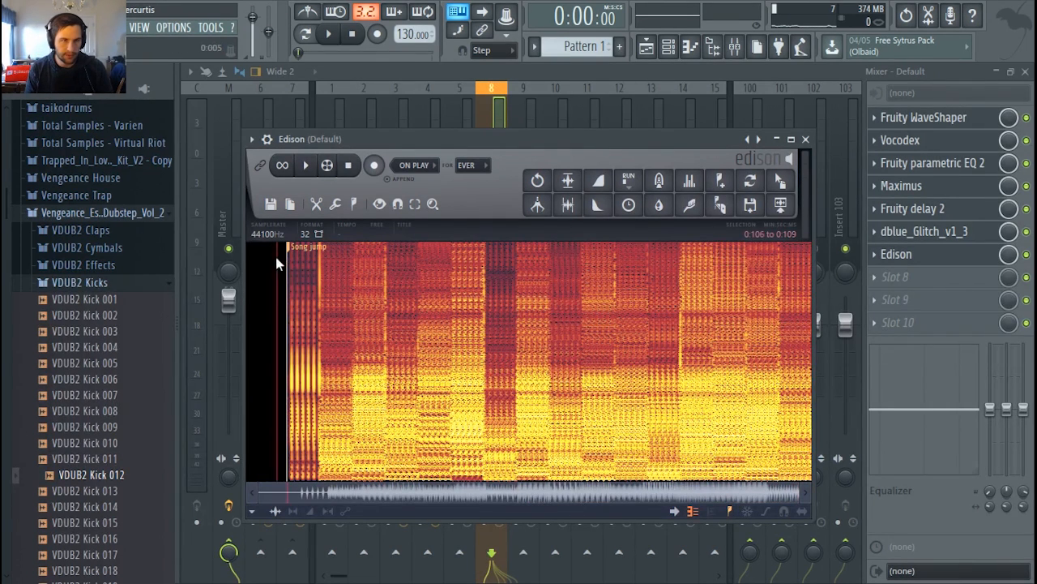
pyautogui.moveTo(278, 262); pyautogui.dragTo(201, 306)
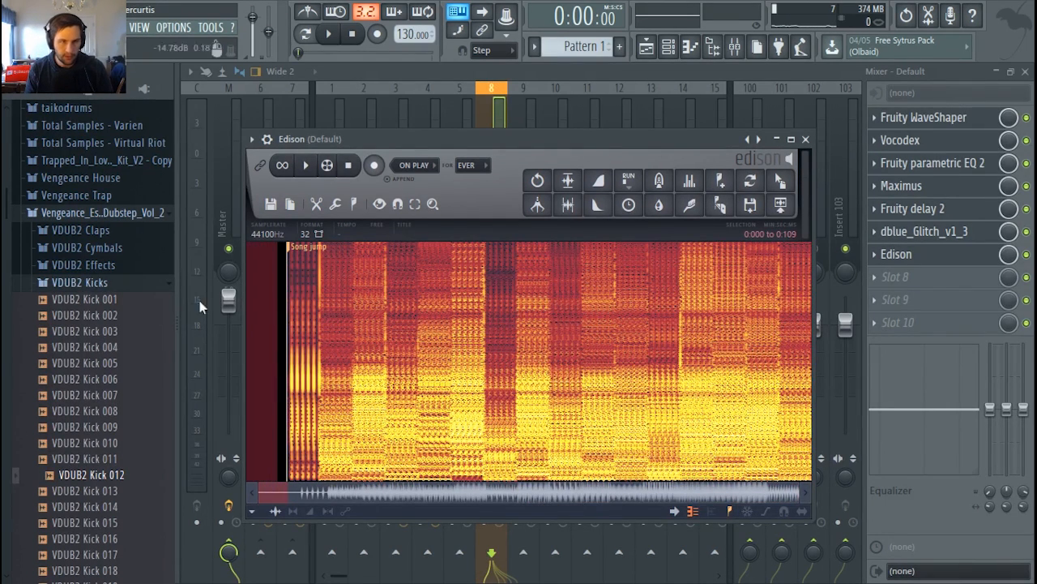
pyautogui.doubleClick(296, 255)
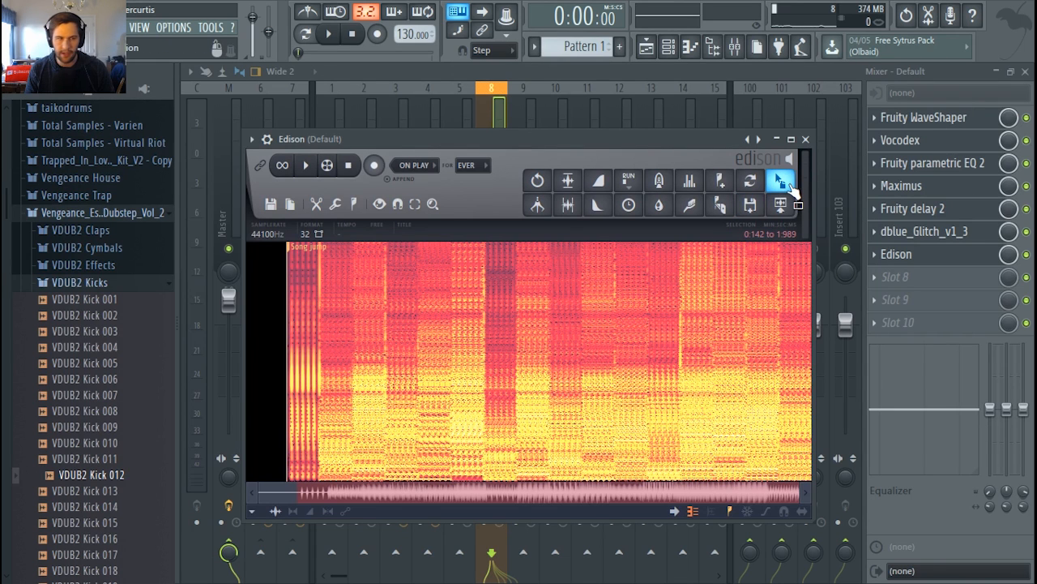
# Save Edison's selected audio as a sample in the browser's Samples folder.
pyautogui.click(67, 215)
pyautogui.scroll(2, 98, 290)
pyautogui.click(96, 258)
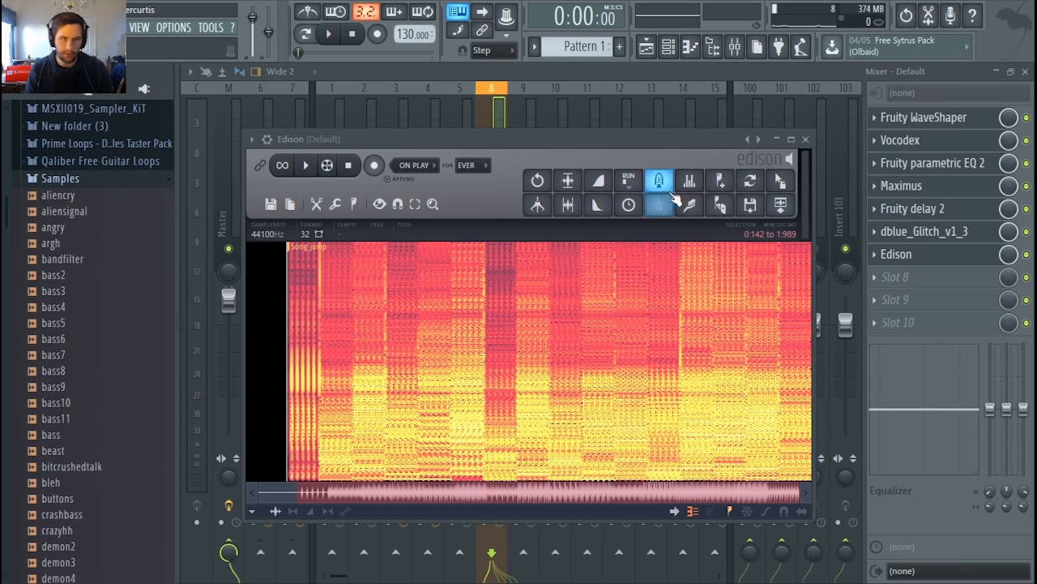
pyautogui.moveTo(780, 183); pyautogui.dragTo(6, 395)
# Find and preview the newly saved recording in the Samples folder.
pyautogui.scroll(-4, 30, 456)
pyautogui.scroll(9, 81, 430)
pyautogui.scroll(-9, 82, 432)
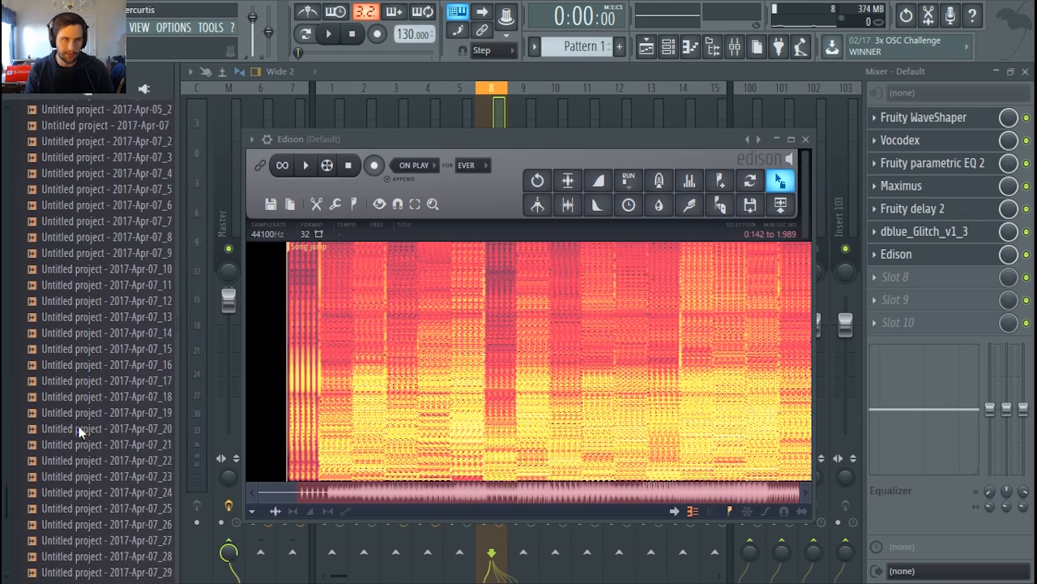
pyautogui.scroll(1, 105, 407)
pyautogui.click(130, 443)
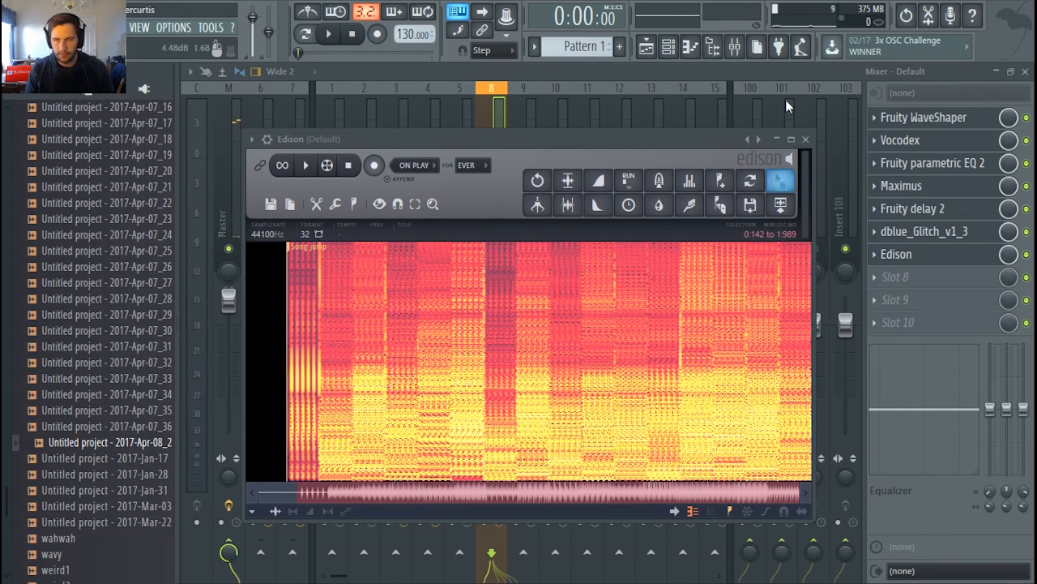
# Load Untitled project - 2017-Apr-08_2 into the existing Granulizer channel and audition it with the automation.
pyautogui.click(669, 46)
pyautogui.click(671, 47)
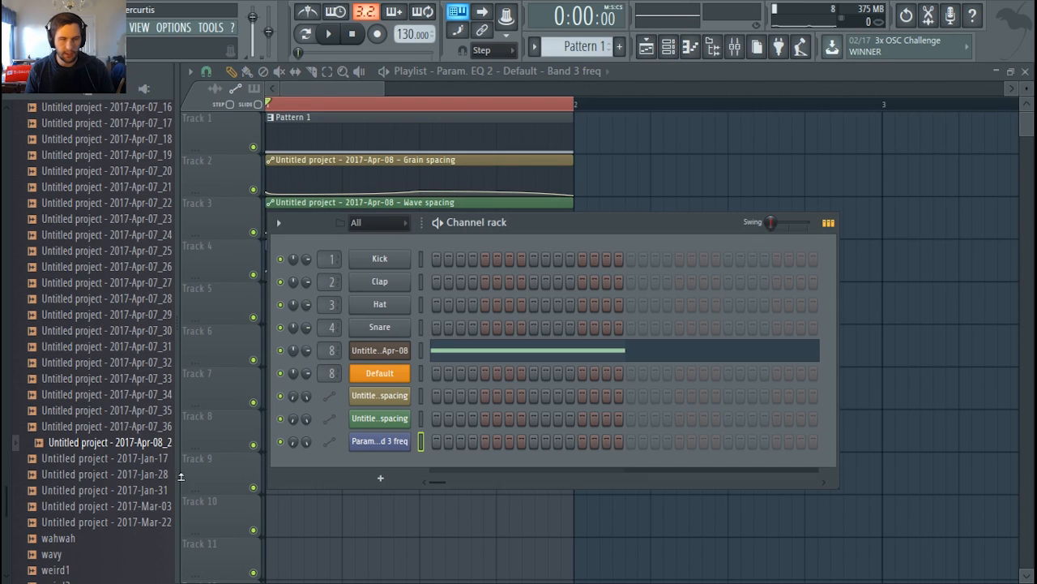
pyautogui.moveTo(146, 447); pyautogui.dragTo(390, 348)
pyautogui.click(392, 350)
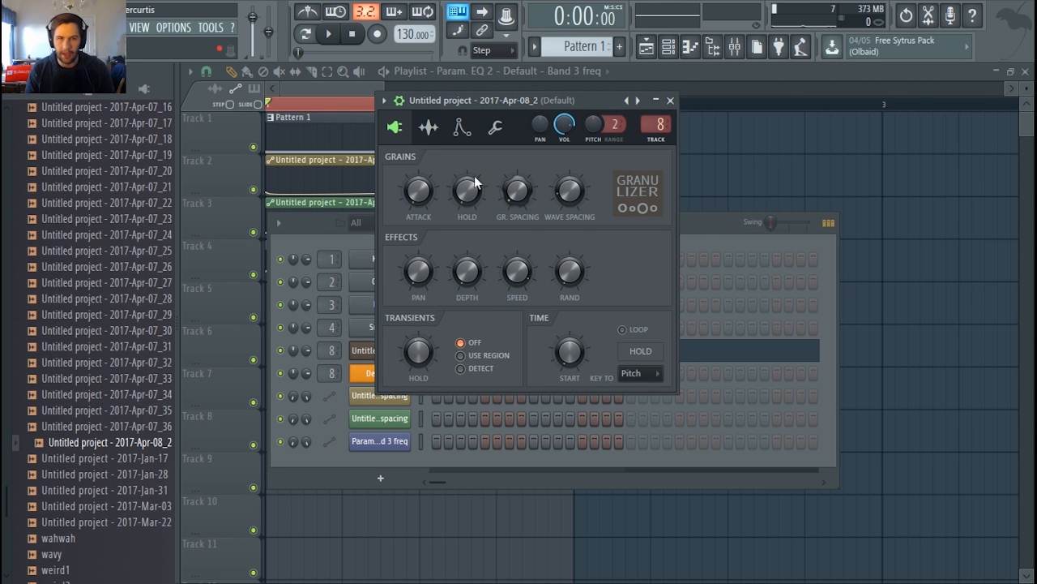
pyautogui.press('space')
pyautogui.click(358, 87)
pyautogui.press('space')
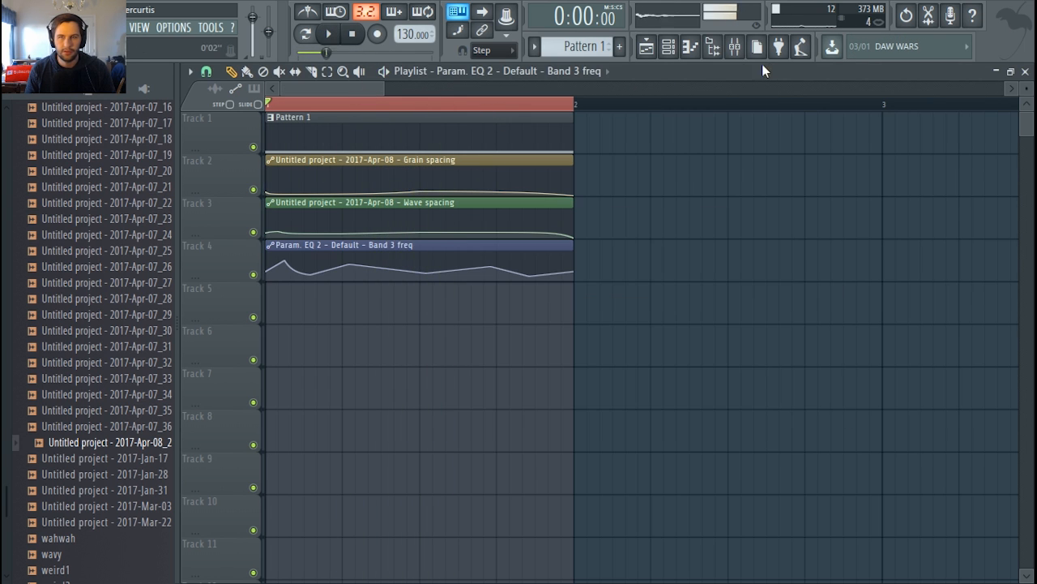
# Switch off dblue_Glitch_v1_3 on the Default mixer insert and audition the loop.
pyautogui.click(744, 57)
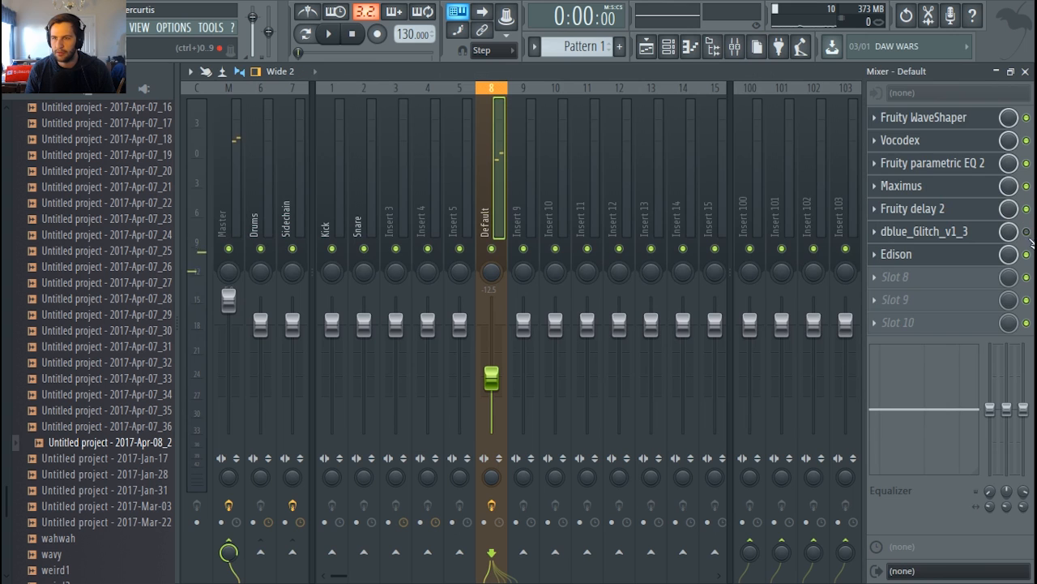
pyautogui.press('space')
pyautogui.press('space')
# Lower the early part of the Grain spacing automation curve, auditioning the loop after the change.
pyautogui.click(650, 49)
pyautogui.press('space')
pyautogui.press('space')
pyautogui.moveTo(305, 194); pyautogui.dragTo(305, 193)
pyautogui.press('space')
pyautogui.press('space')
pyautogui.press('space')
pyautogui.press('space')
# Pull down the first peak of the EQ Band 3 freq automation and the opening of the Wave spacing automation, auditioning each change.
pyautogui.moveTo(285, 260); pyautogui.dragTo(286, 276)
pyautogui.press('space')
pyautogui.press('space')
pyautogui.moveTo(279, 232); pyautogui.dragTo(280, 239)
pyautogui.press('space')
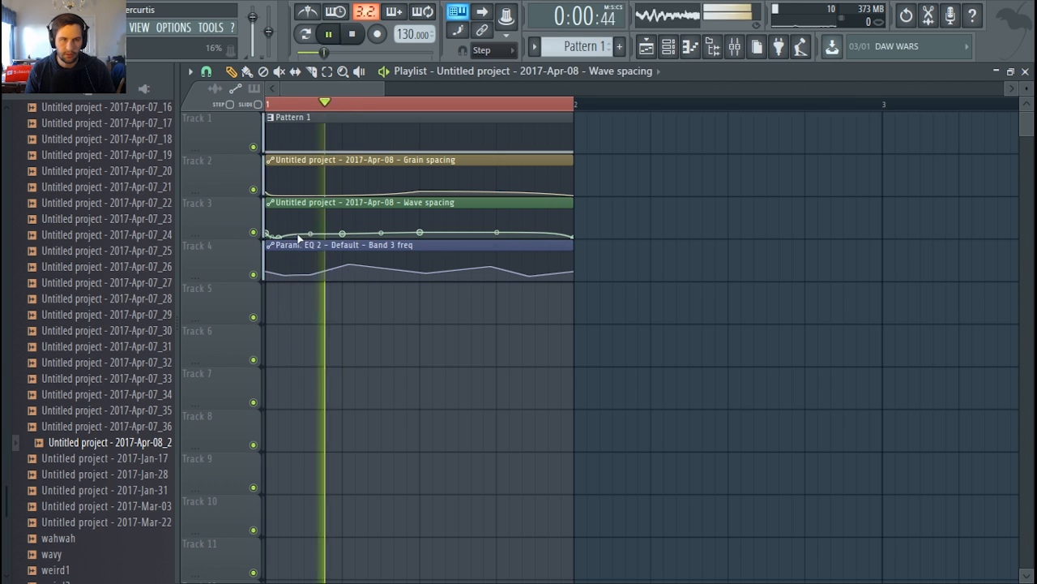
pyautogui.press('space')
# Move the one-bar note in Pattern 1 up an octave to C5 and audition it.
pyautogui.doubleClick(320, 136)
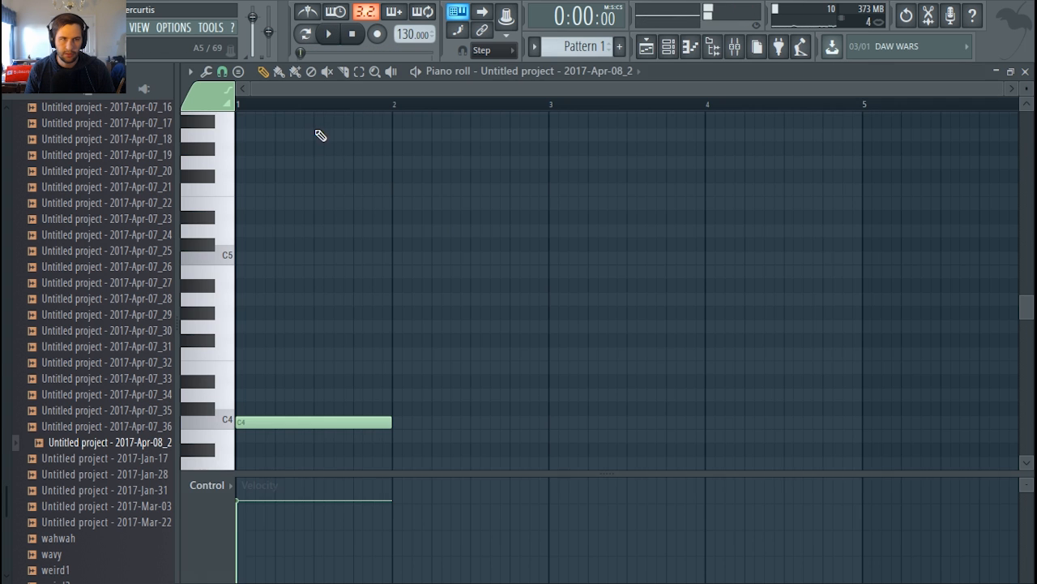
pyautogui.moveTo(263, 423); pyautogui.dragTo(248, 253)
pyautogui.press('space')
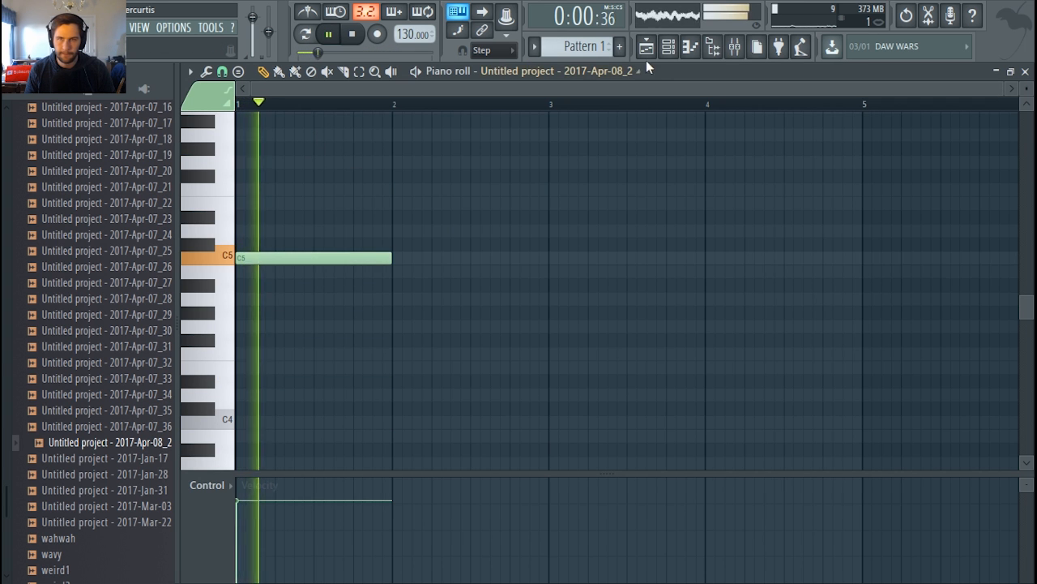
# Raise the Wave spacing automation about a quarter of the way into the bar while auditioning the loop.
pyautogui.click(646, 46)
pyautogui.press('space')
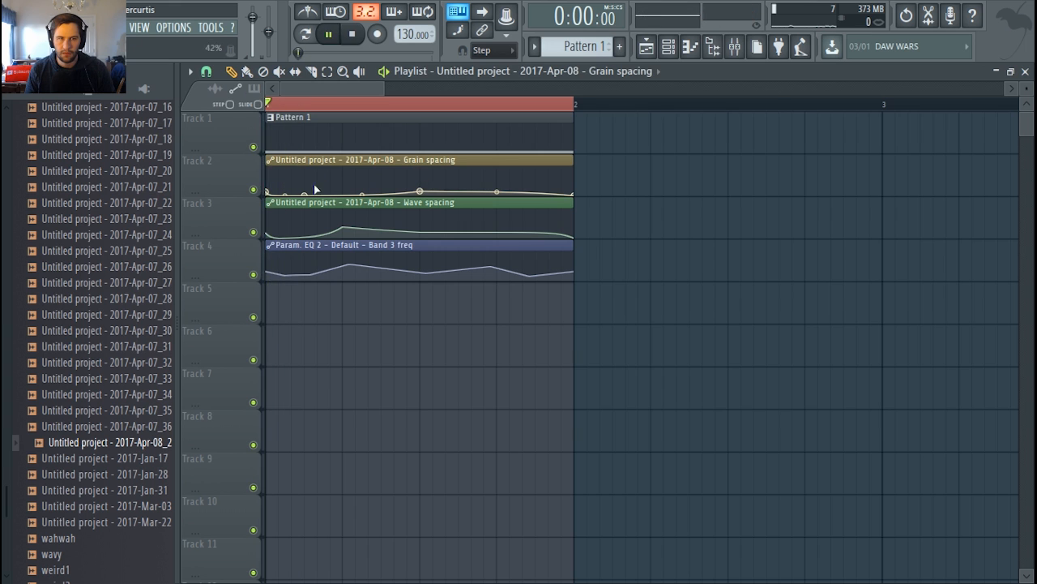
# Lower the mix of Fruity WaveShaper on the Default insert while the loop plays.
pyautogui.press('F9')
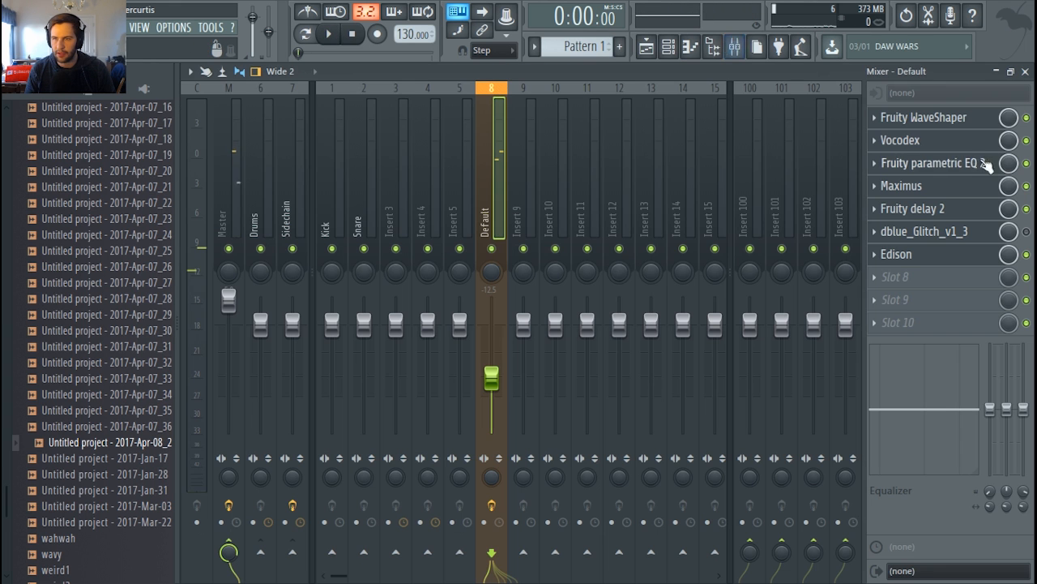
pyautogui.click(964, 141)
pyautogui.click(961, 116)
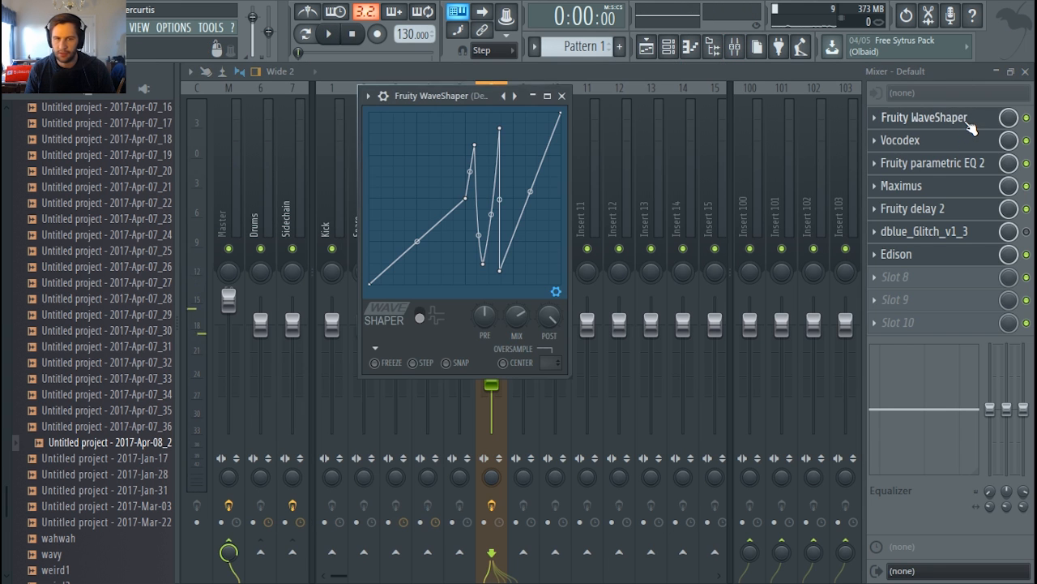
pyautogui.press('space')
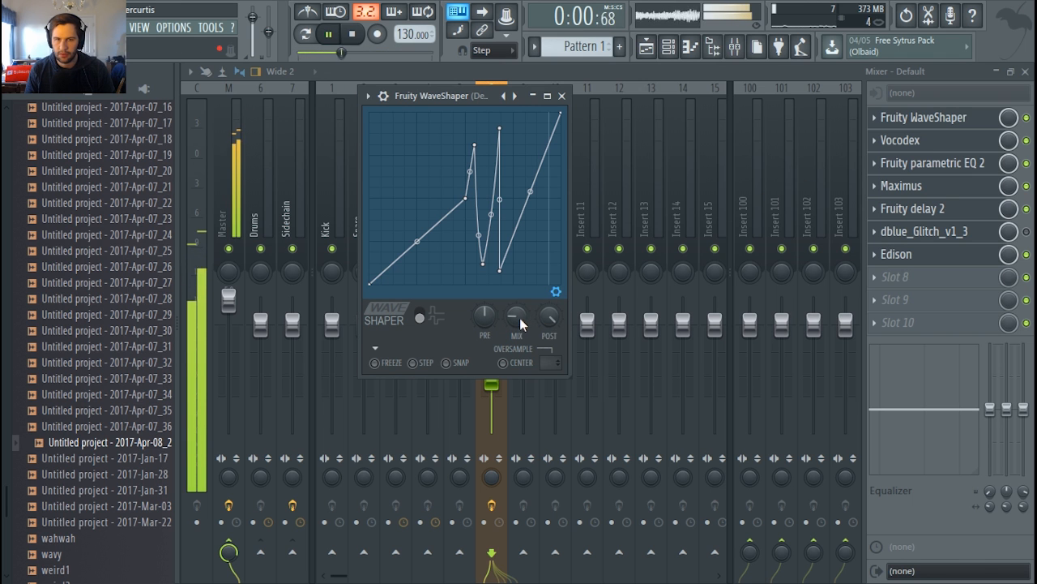
# Raise the Vocodex order by one level to three while listening to the loop.
pyautogui.click(960, 163)
pyautogui.click(960, 139)
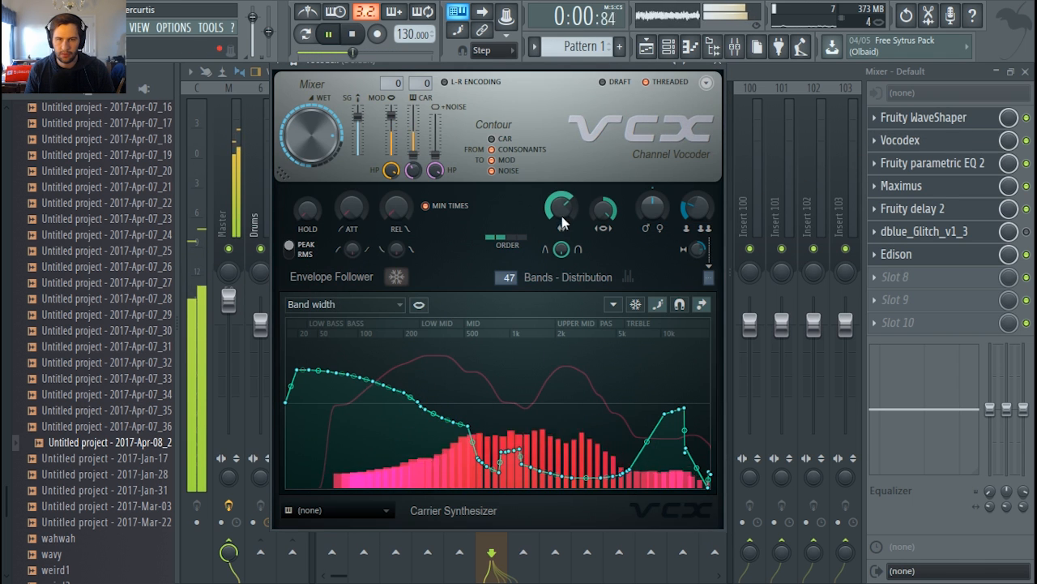
pyautogui.click(519, 238)
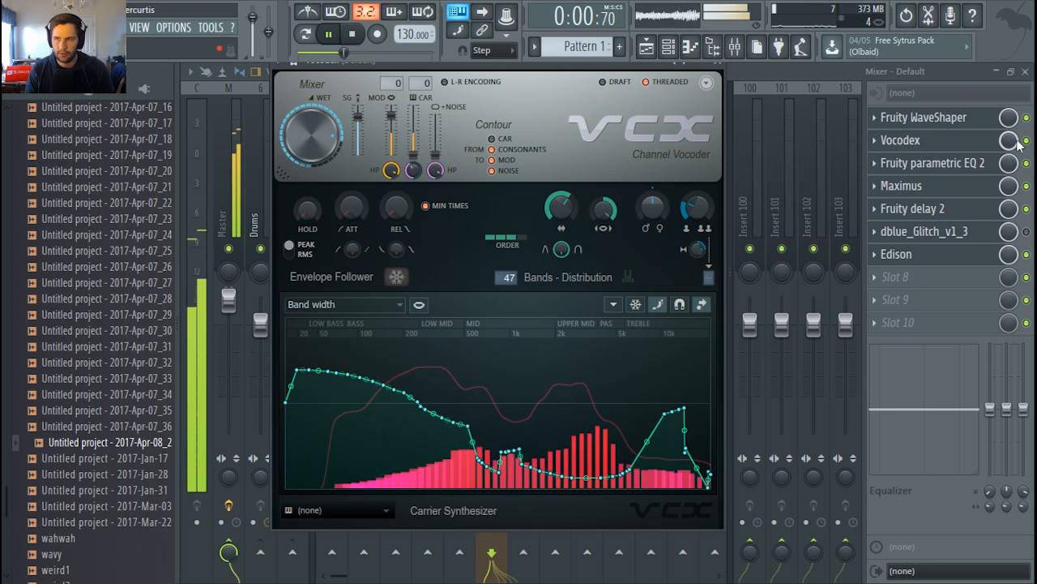
pyautogui.click(942, 139)
pyautogui.click(942, 140)
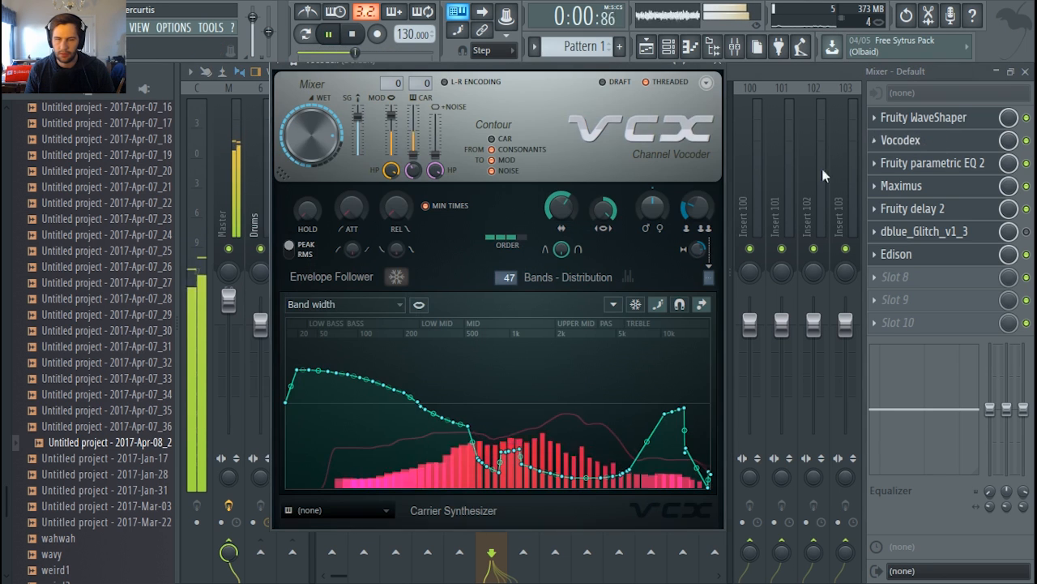
# Reshape the Vocodex band width curve with a drop in the bass and a raised, nearly level section through the mids.
pyautogui.moveTo(478, 445); pyautogui.dragTo(683, 407)
pyautogui.moveTo(468, 427)
pyautogui.mouseDown()
pyautogui.moveTo(369, 457)
pyautogui.moveTo(568, 435)
pyautogui.moveTo(629, 324)
pyautogui.moveTo(598, 411)
pyautogui.moveTo(339, 423)
pyautogui.mouseUp()
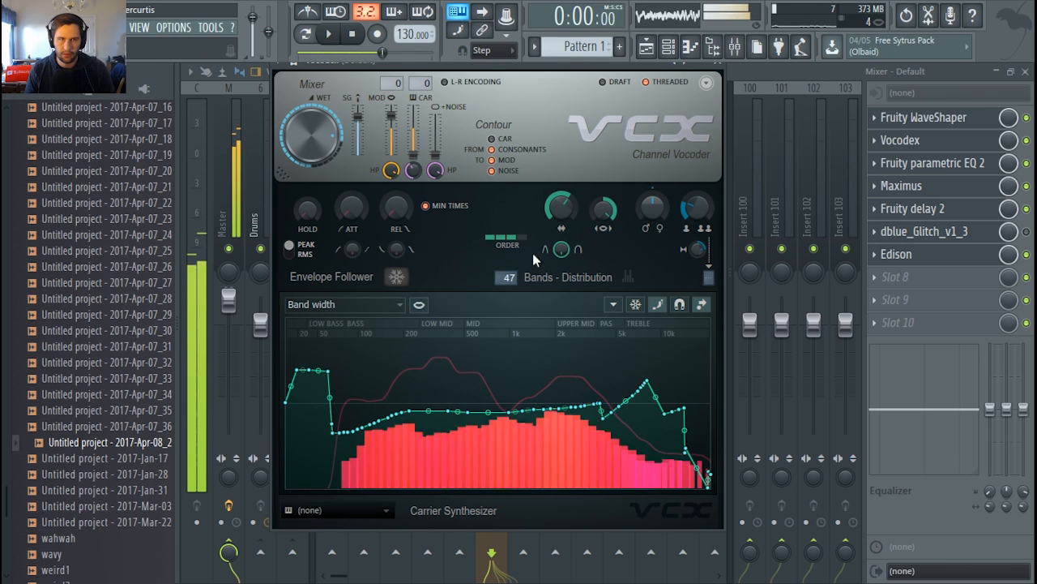
pyautogui.press('space')
# Compare the playing loop with Fruity delay 2 bypassed and enabled, and check its settings.
pyautogui.click(926, 231)
pyautogui.click(945, 210)
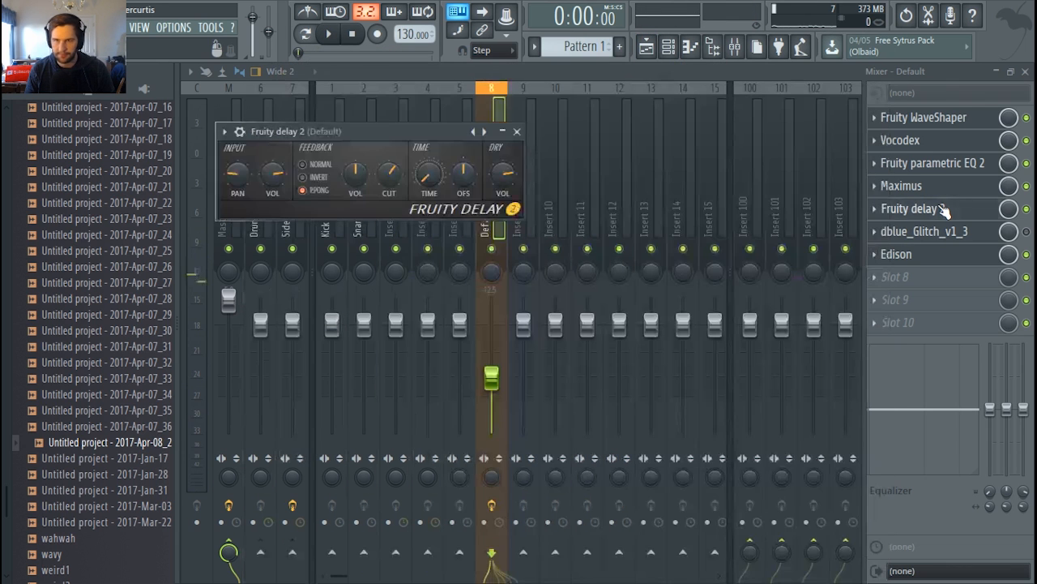
pyautogui.press('space')
pyautogui.click(1026, 210)
pyautogui.click(1027, 232)
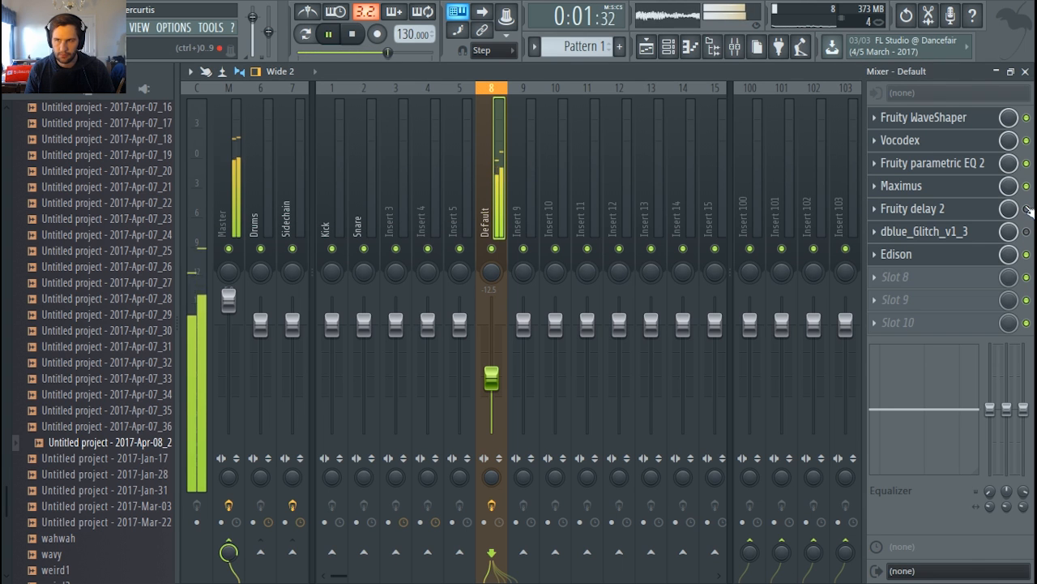
pyautogui.click(964, 208)
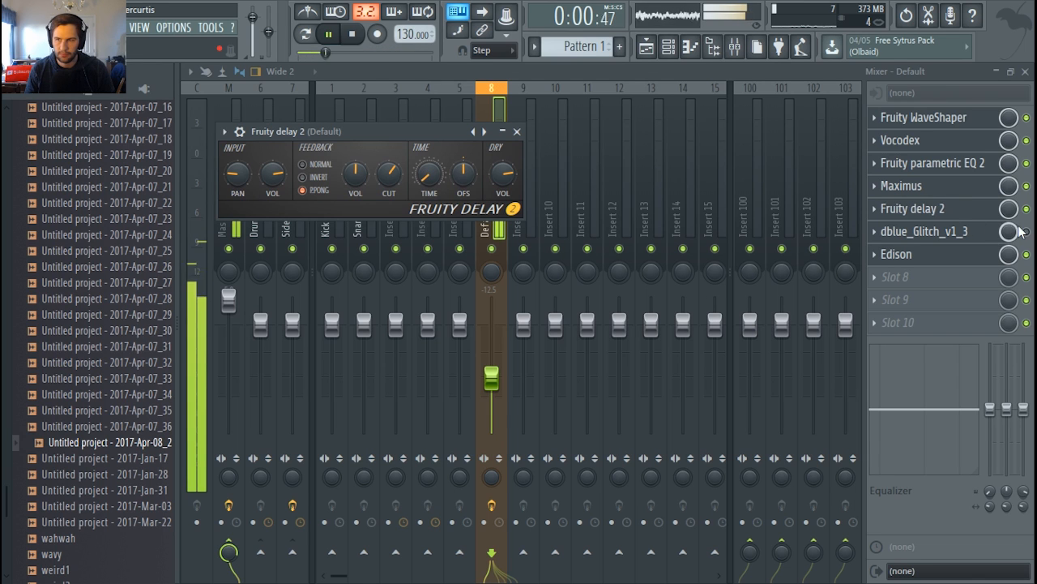
pyautogui.press('space')
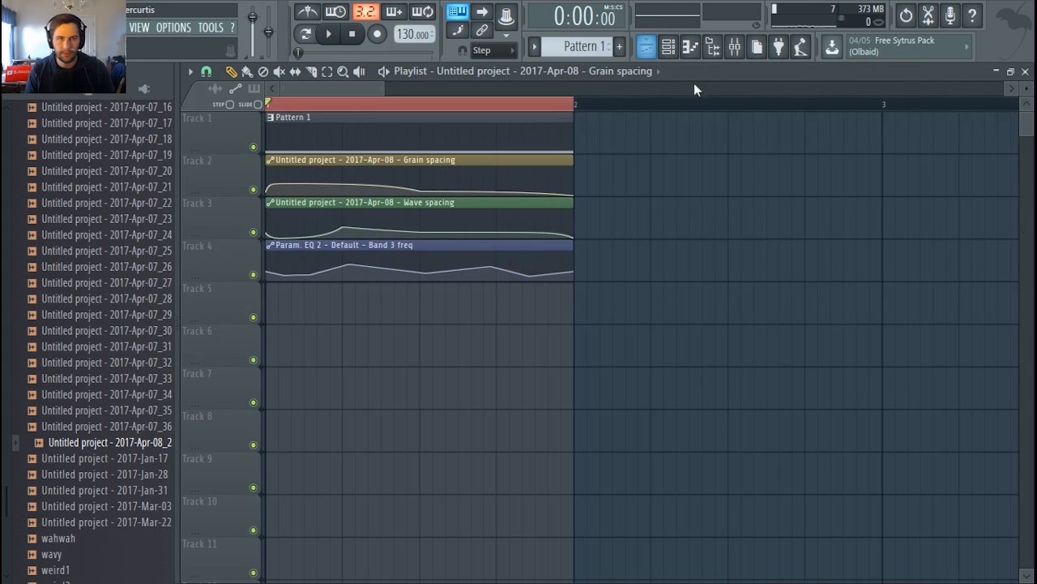
# Flatten the start of the Grain spacing automation, raise the start of Wave spacing and add an early Band 3 freq peak, auditioning the changes.
pyautogui.click(646, 46)
pyautogui.press('space')
pyautogui.press('space')
pyautogui.press('space')
pyautogui.press('space')
pyautogui.press('space')
pyautogui.moveTo(280, 235); pyautogui.dragTo(280, 229)
pyautogui.press('space')
pyautogui.press('space')
pyautogui.press('space')
# Record the processed loop into Edison on the Default insert.
pyautogui.click(734, 46)
pyautogui.click(896, 278)
pyautogui.click(374, 165)
pyautogui.press('space')
pyautogui.press('space')
# Select the recorded pass in Edison and save it as a new sample in the browser's Samples folder.
pyautogui.doubleClick(486, 349)
pyautogui.moveTo(783, 182); pyautogui.dragTo(132, 327)
pyautogui.click(646, 47)
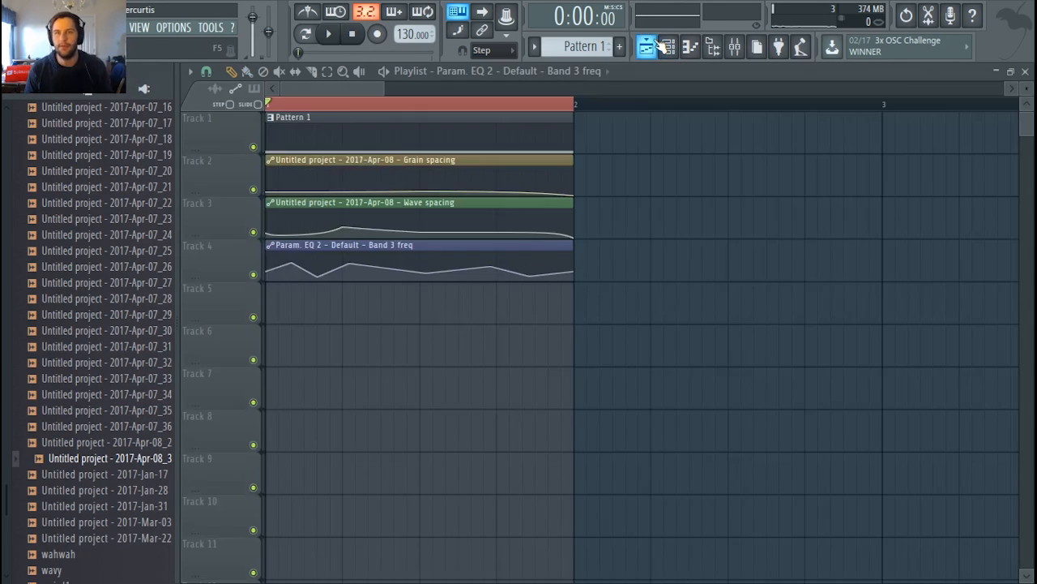
# Look through the earlier resampled project recordings in the Samples folder.
pyautogui.scroll(-3, 558, 362)
pyautogui.scroll(6, 119, 390)
pyautogui.scroll(12, 98, 429)
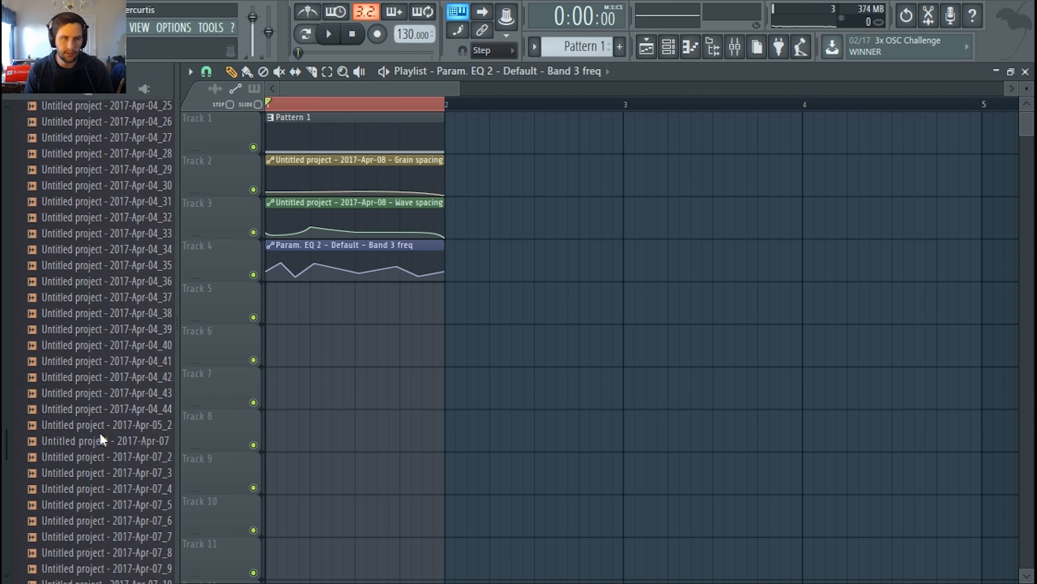
pyautogui.scroll(10, 100, 435)
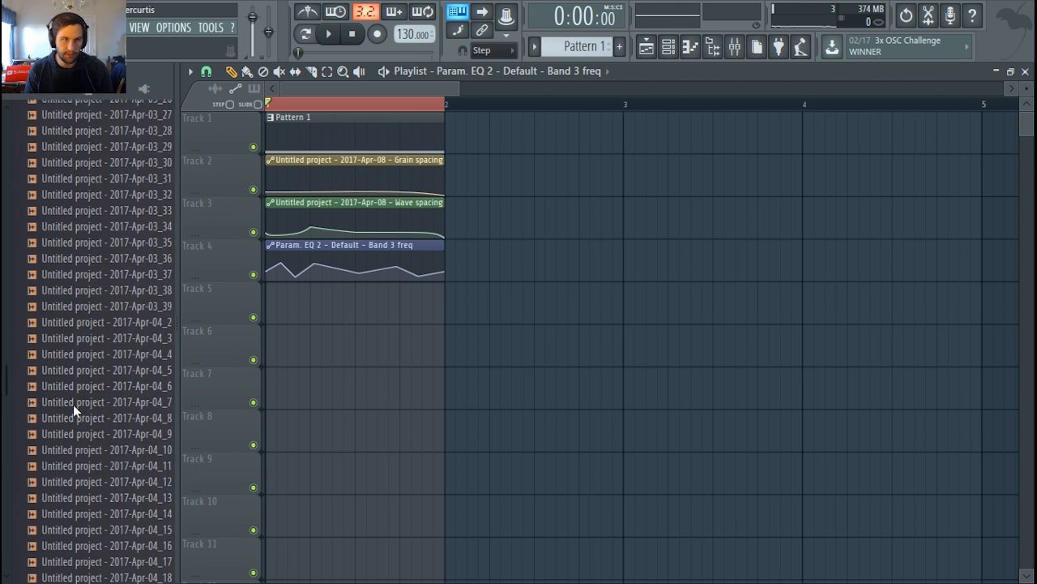
pyautogui.scroll(-10, 72, 409)
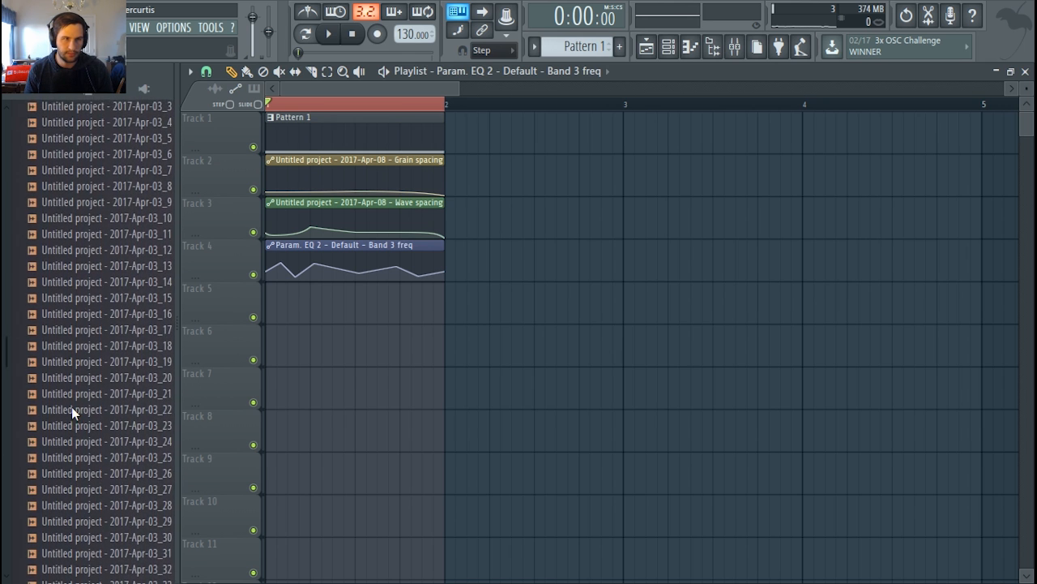
pyautogui.scroll(-6, 85, 399)
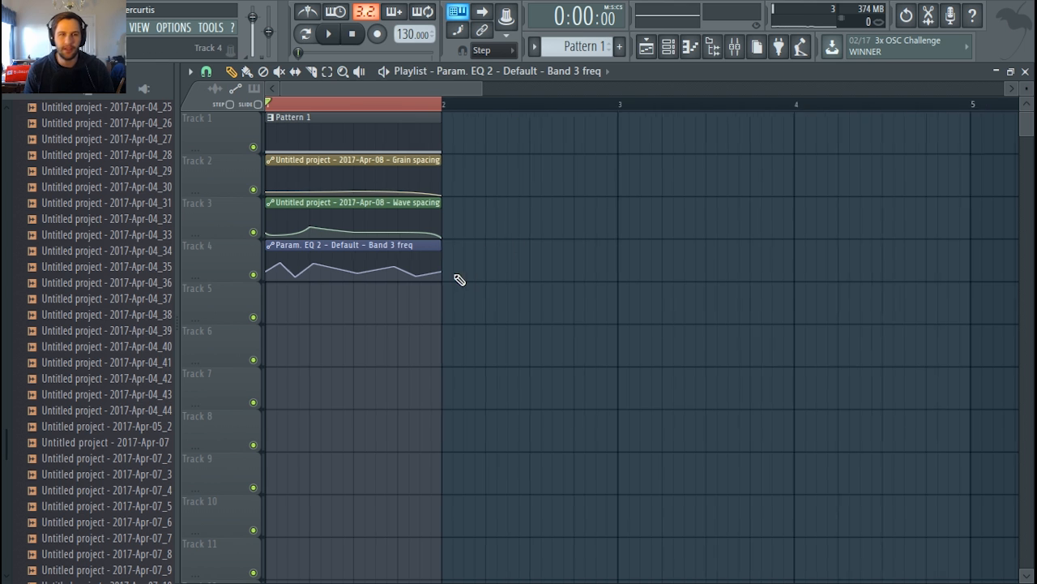
# Review the Granulizer channel's envelope, miscellaneous, sample and grain settings.
pyautogui.scroll(-4, 324, 278)
pyautogui.click(677, 52)
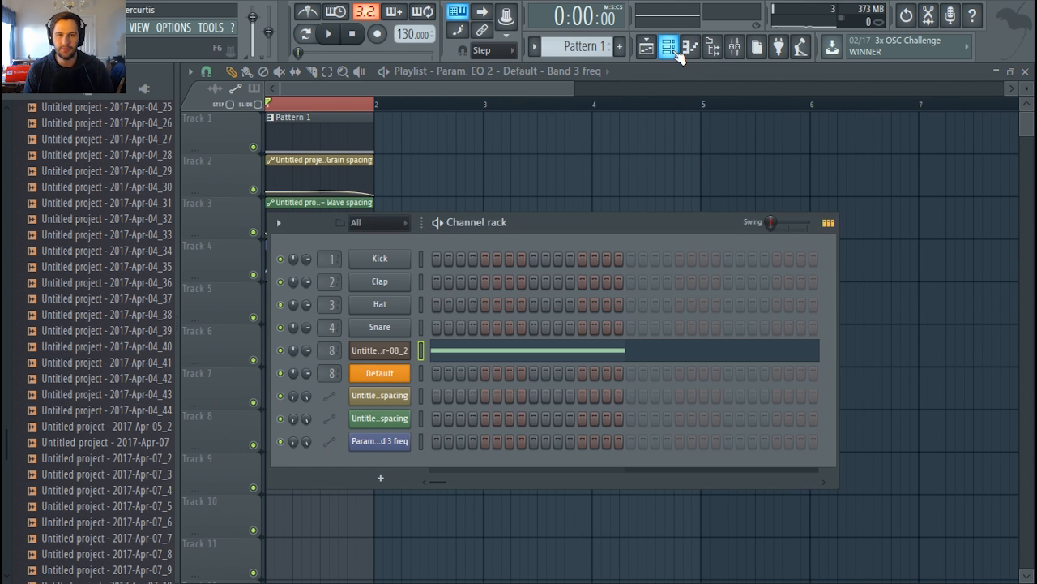
pyautogui.click(389, 352)
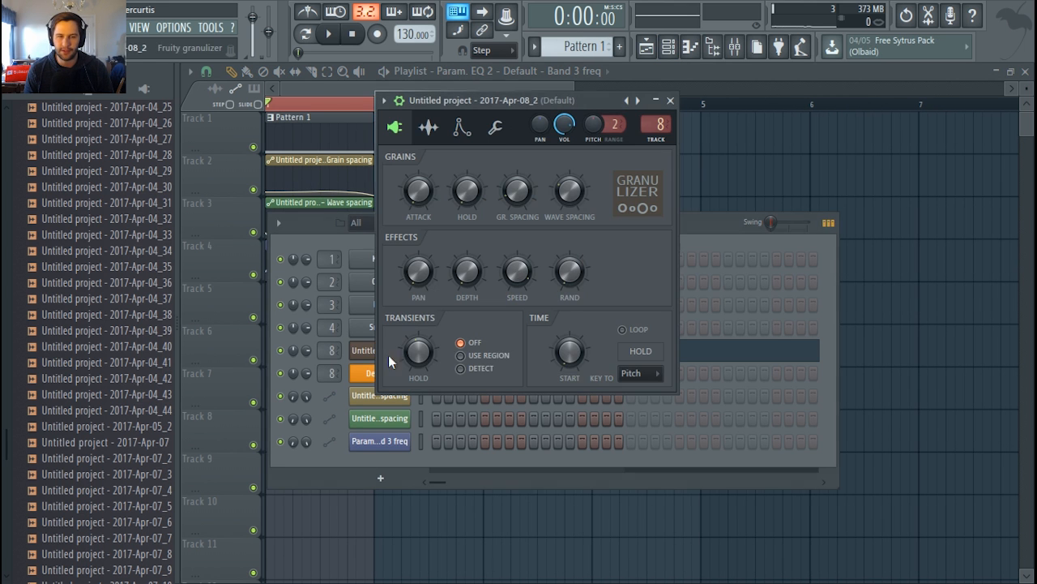
pyautogui.click(463, 129)
pyautogui.click(490, 134)
pyautogui.click(429, 127)
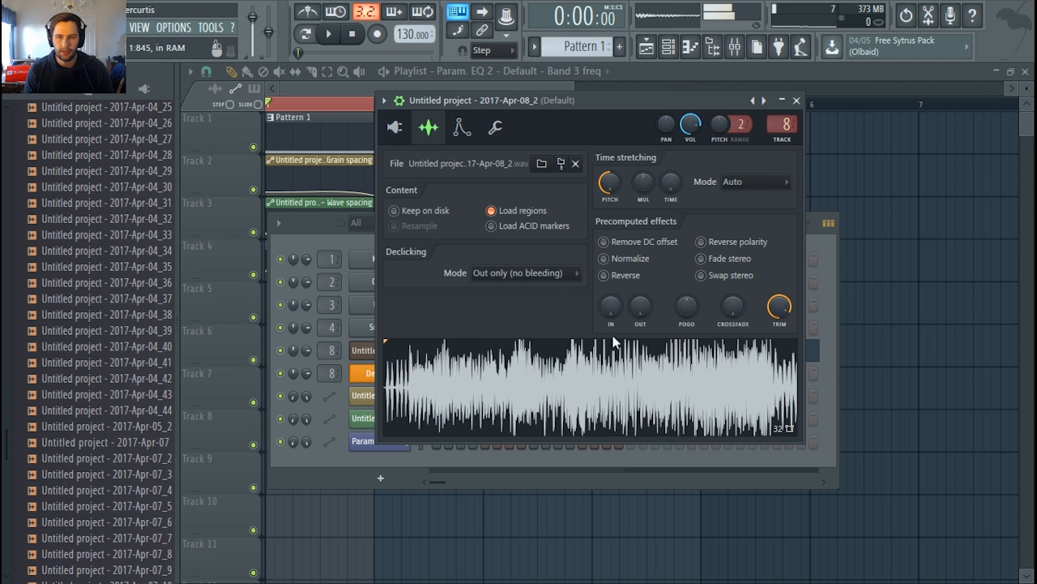
pyautogui.click(396, 128)
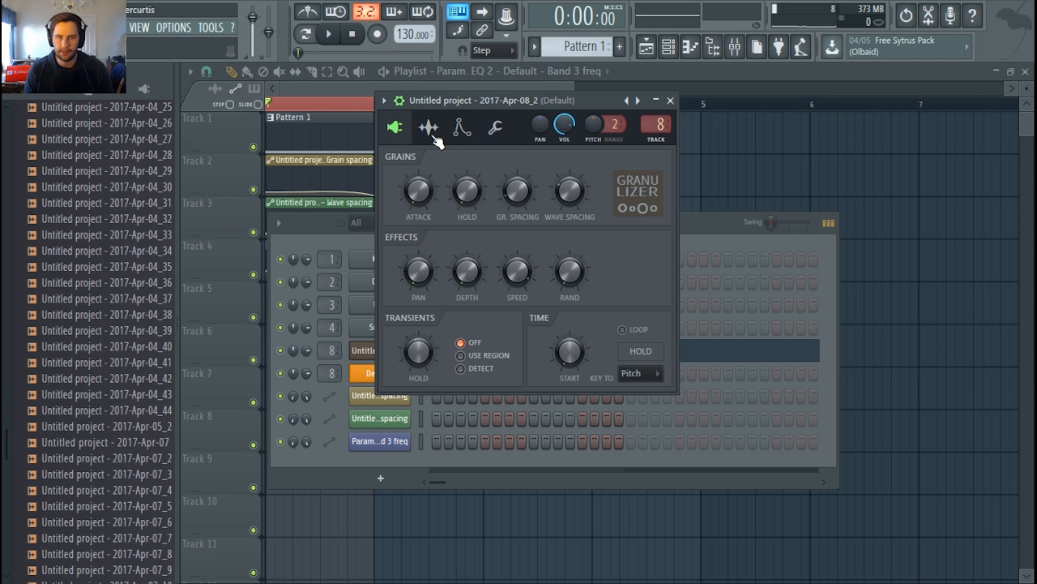